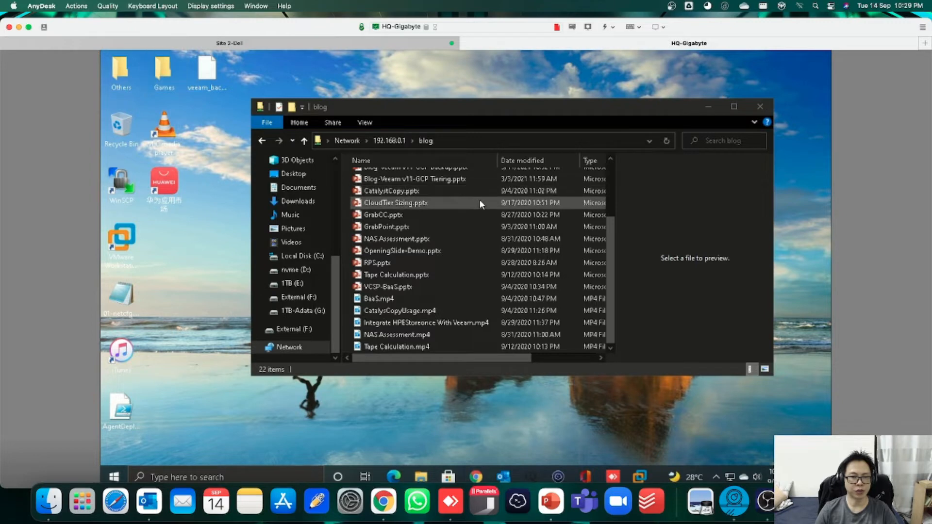
# Paste the copied Games folder into the blog network share.
pyautogui.rightClick(479, 200)
pyautogui.click(523, 284)
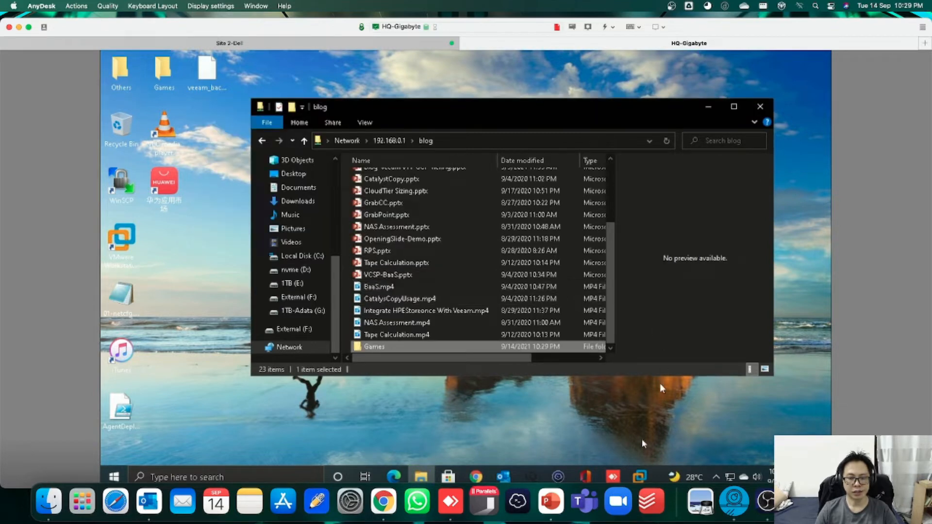
# Switch to VMware Workstation and bring up the VBR11RTM virtual machine.
pyautogui.click(639, 477)
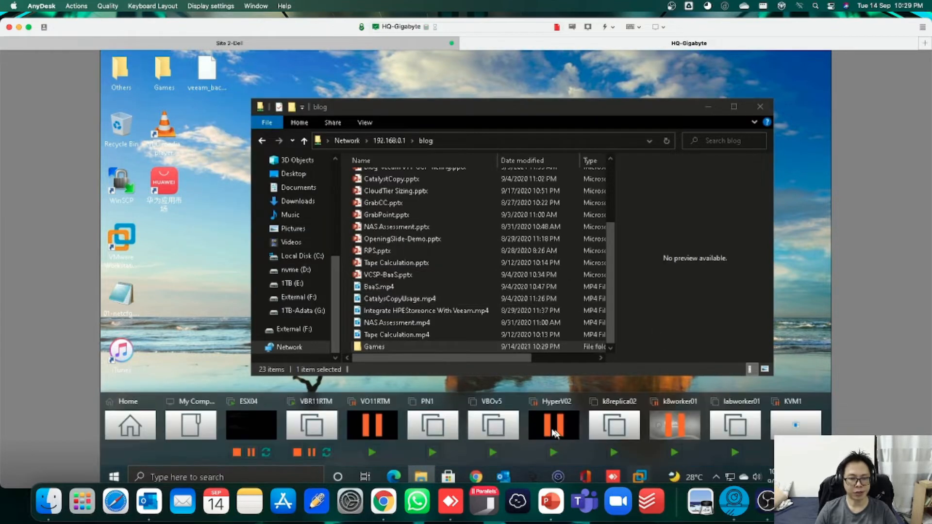
pyautogui.click(265, 420)
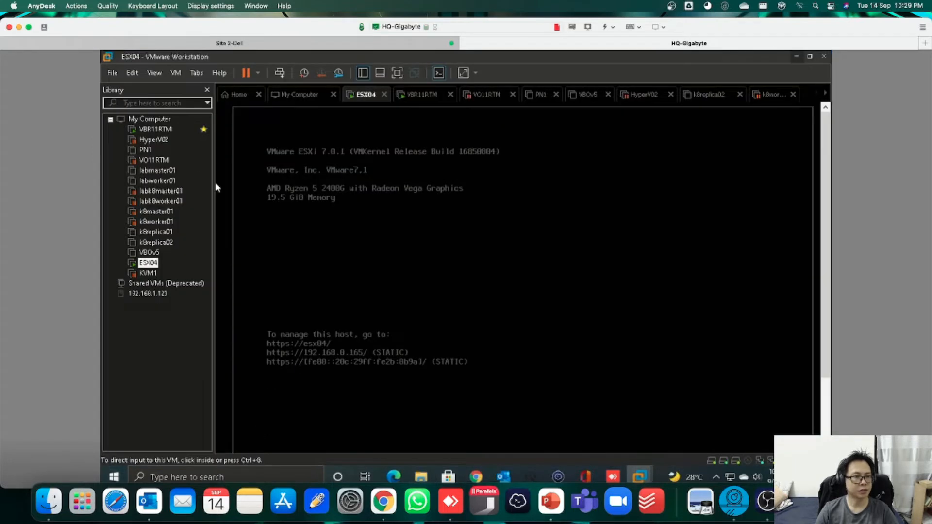
pyautogui.click(151, 131)
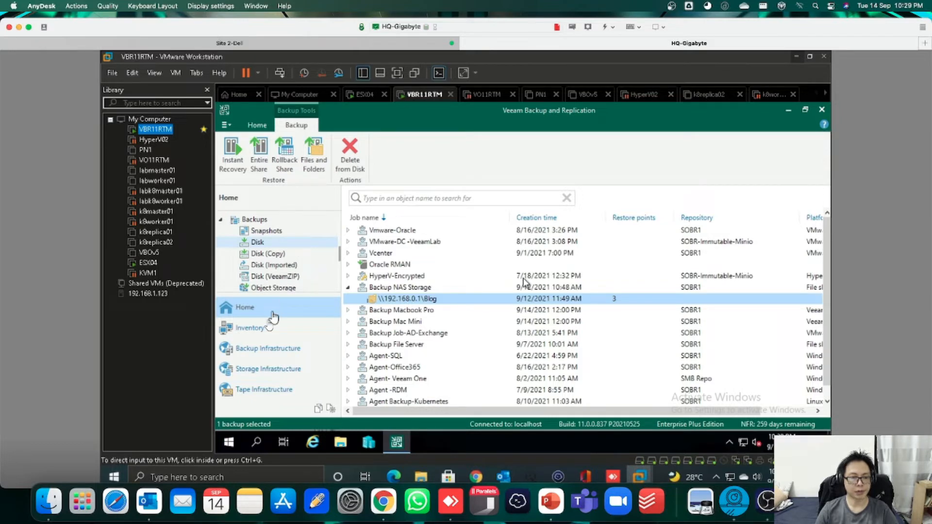
# Open the \\192.168.0.1 SMB file share for editing and review its advanced snapshot backup options without changing them.
pyautogui.click(262, 330)
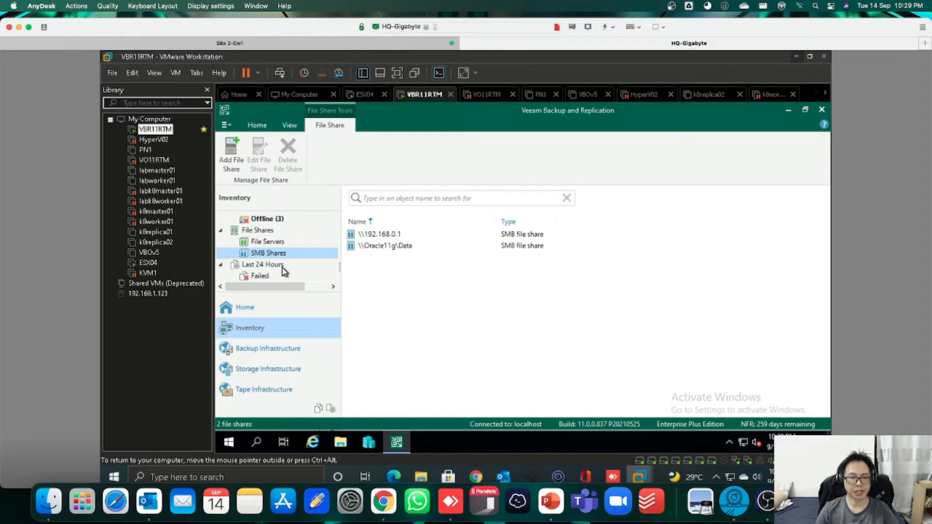
pyautogui.rightClick(375, 236)
pyautogui.click(412, 283)
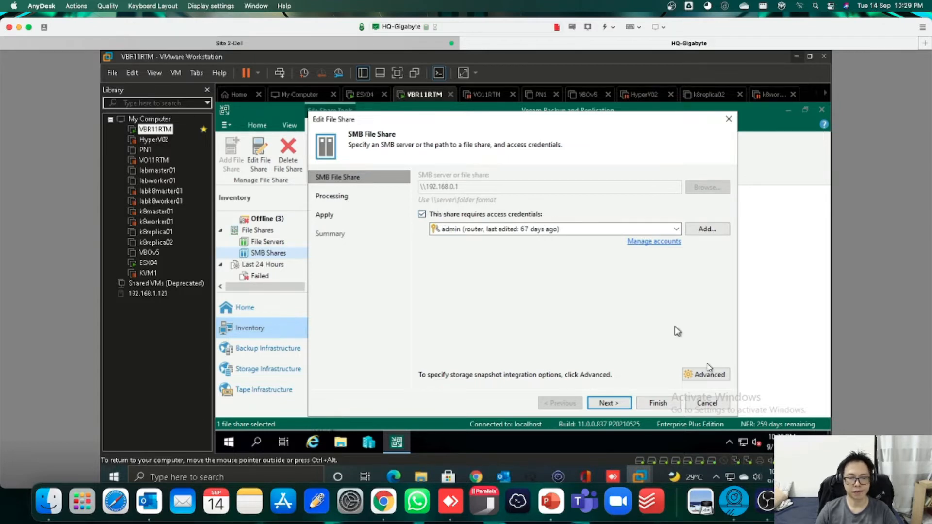
pyautogui.click(710, 380)
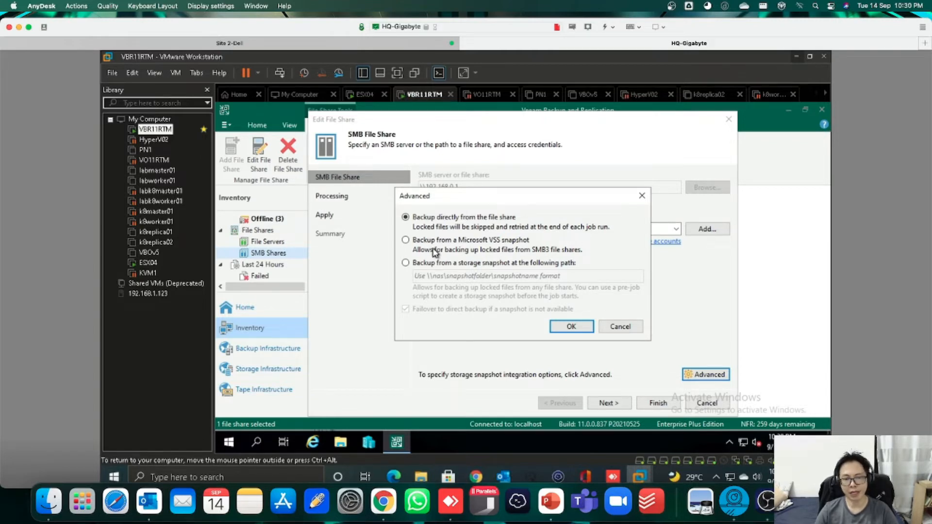
pyautogui.click(618, 328)
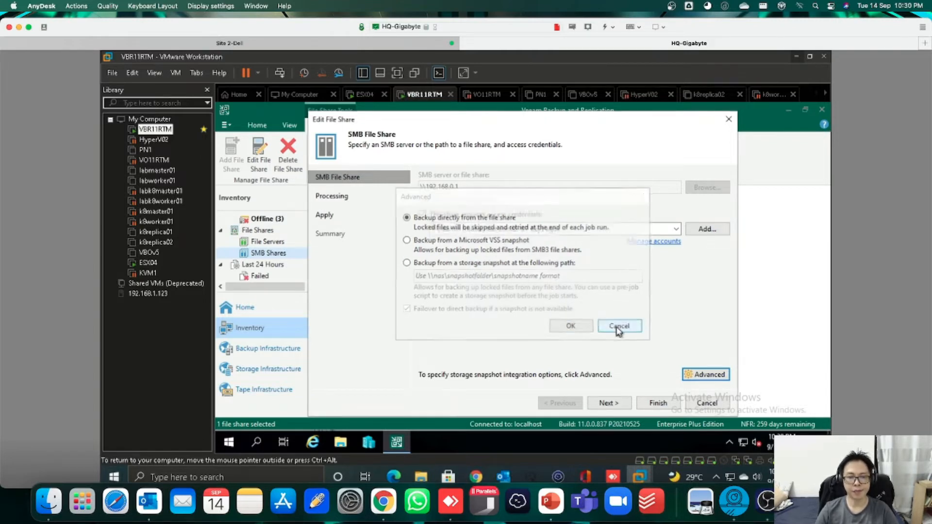
# Review the backup proxy selection in the file share's processing settings, leaving the choice as is.
pyautogui.click(609, 404)
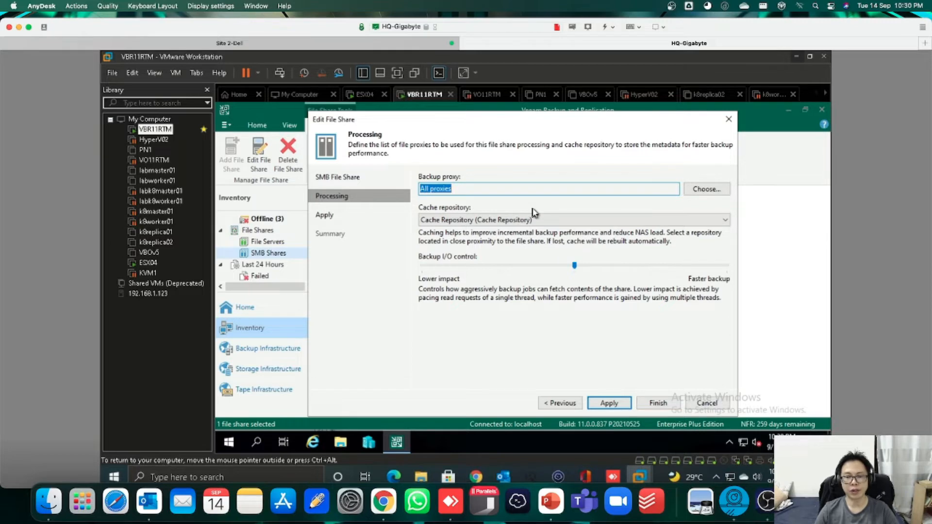
pyautogui.click(724, 191)
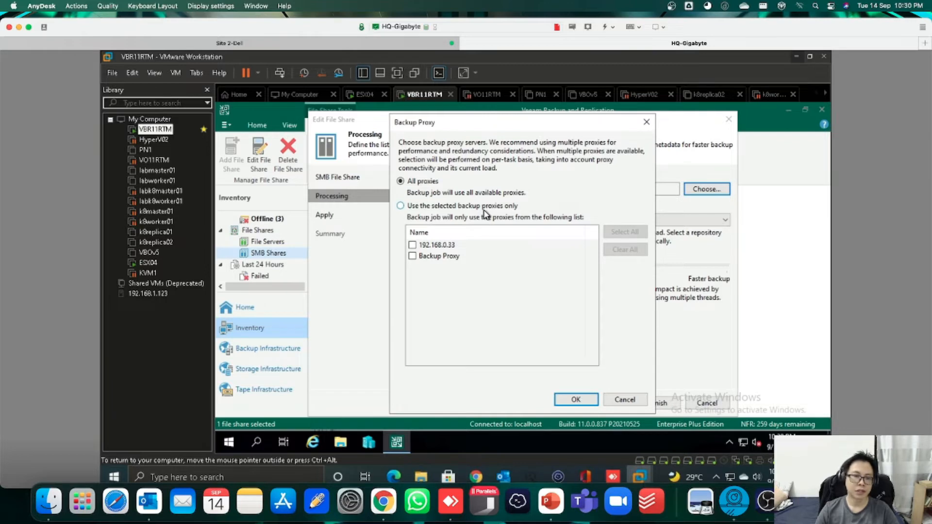
pyautogui.click(624, 401)
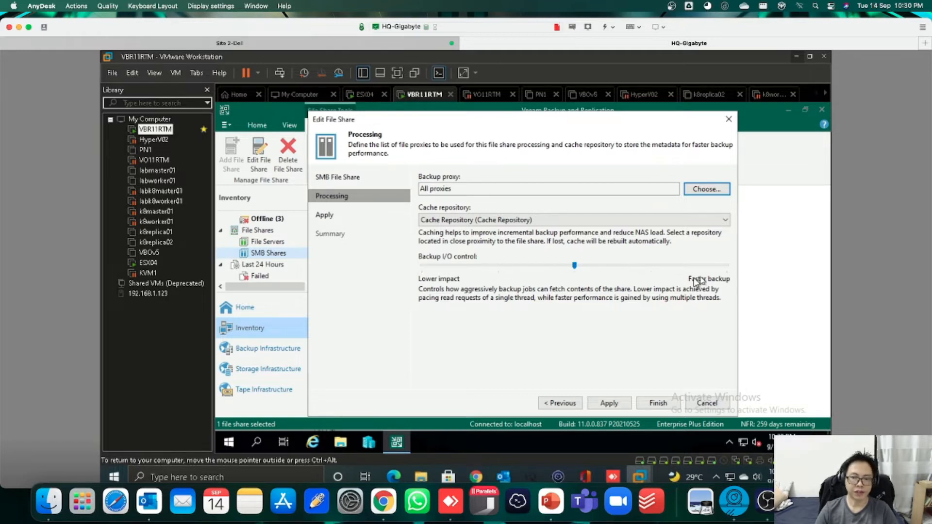
# Try the backup I/O control at faster backup and lower impact, return it to the middle, and finish editing the share.
pyautogui.click(721, 267)
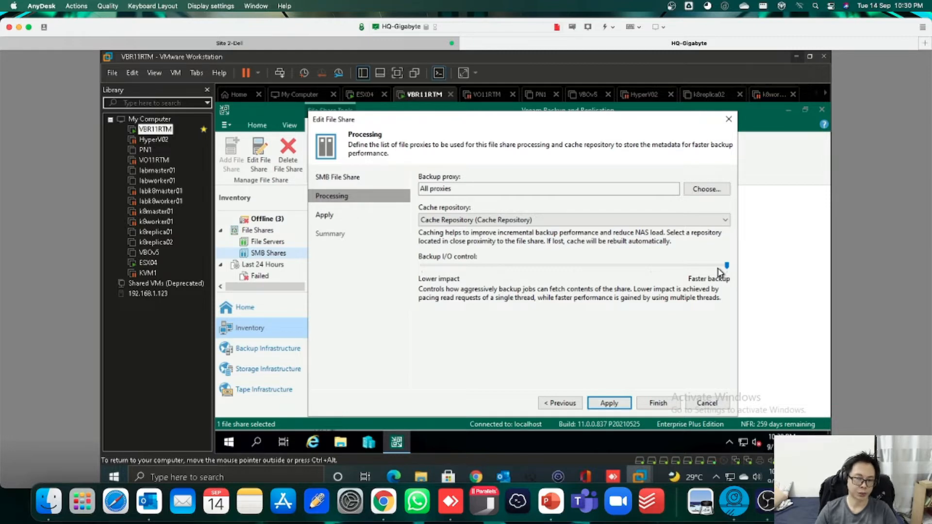
pyautogui.click(574, 266)
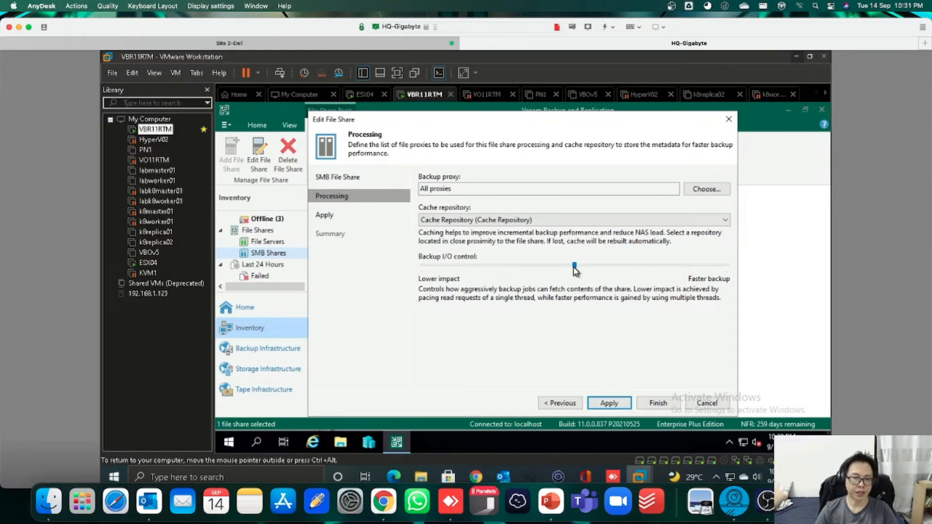
pyautogui.click(426, 266)
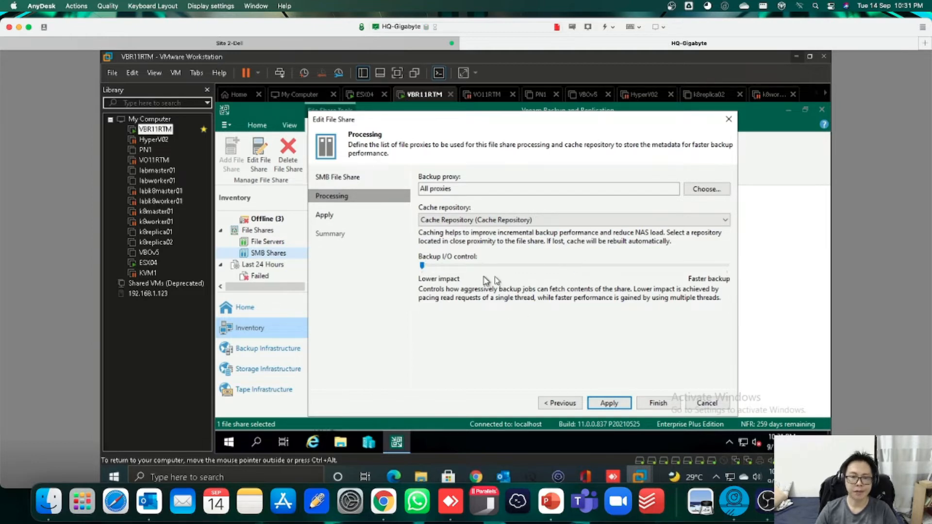
pyautogui.click(571, 266)
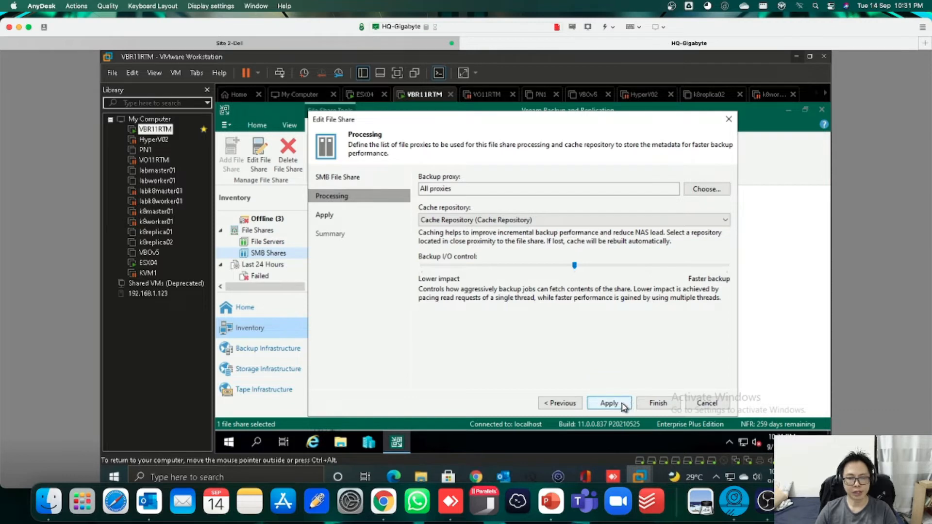
pyautogui.click(653, 407)
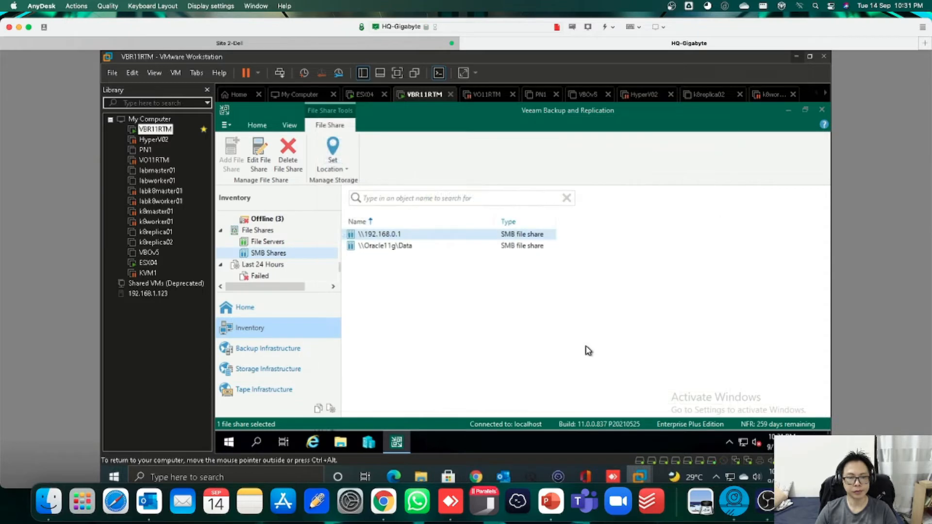
# Look up the option for creating a new file share backup job from the backups overview, without starting one.
pyautogui.click(267, 315)
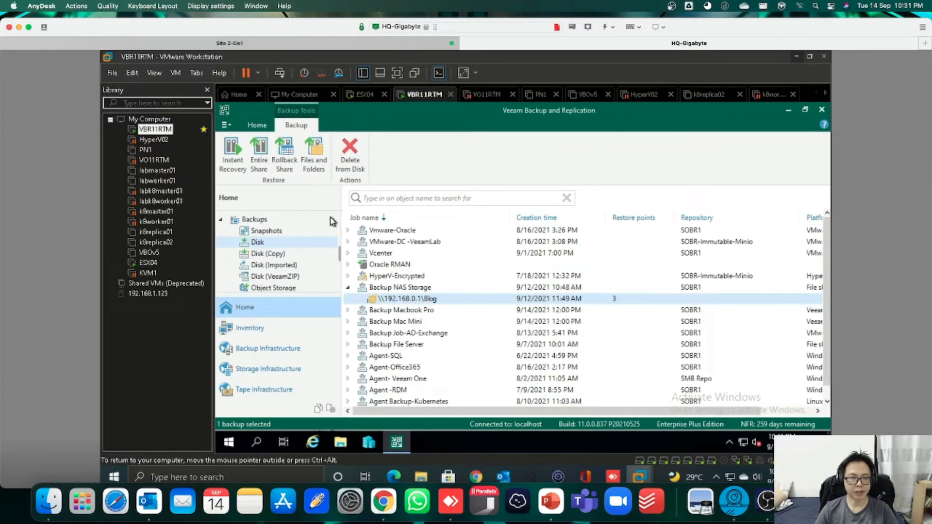
pyautogui.click(263, 231)
pyautogui.click(261, 221)
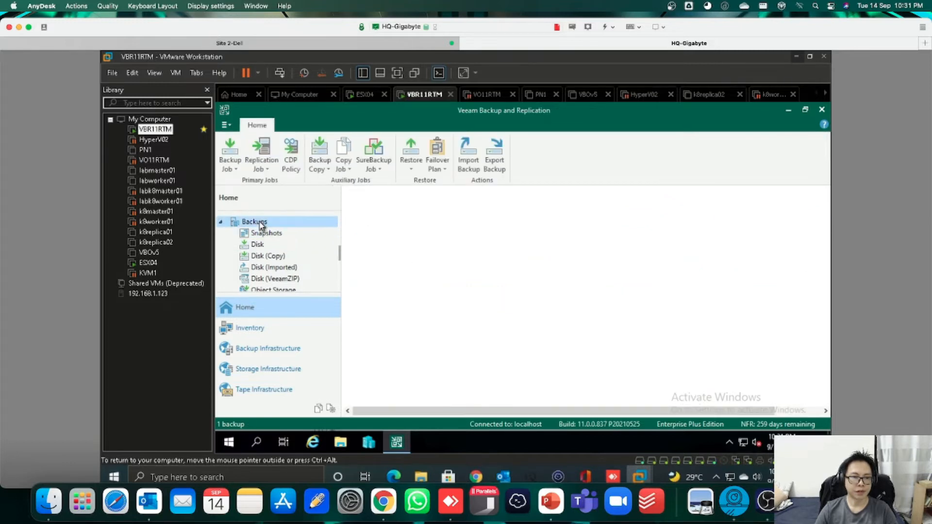
pyautogui.click(238, 172)
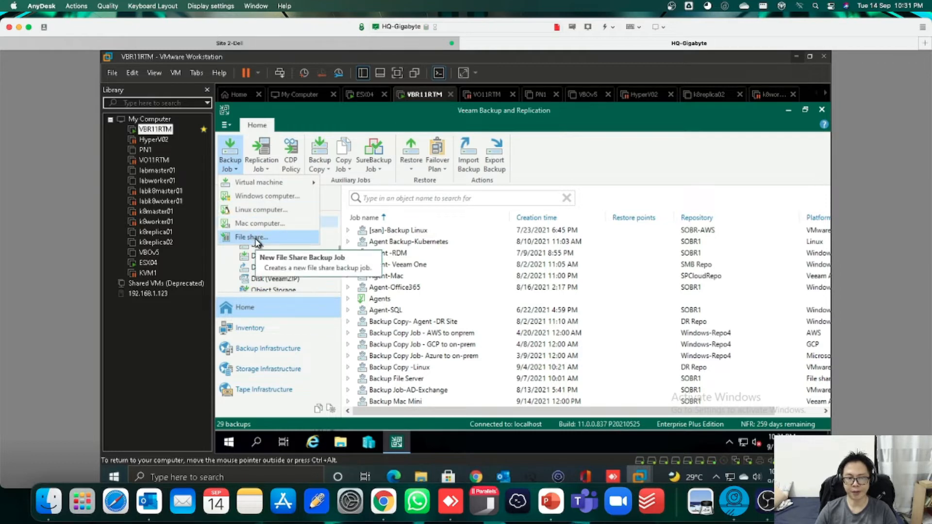
pyautogui.click(574, 159)
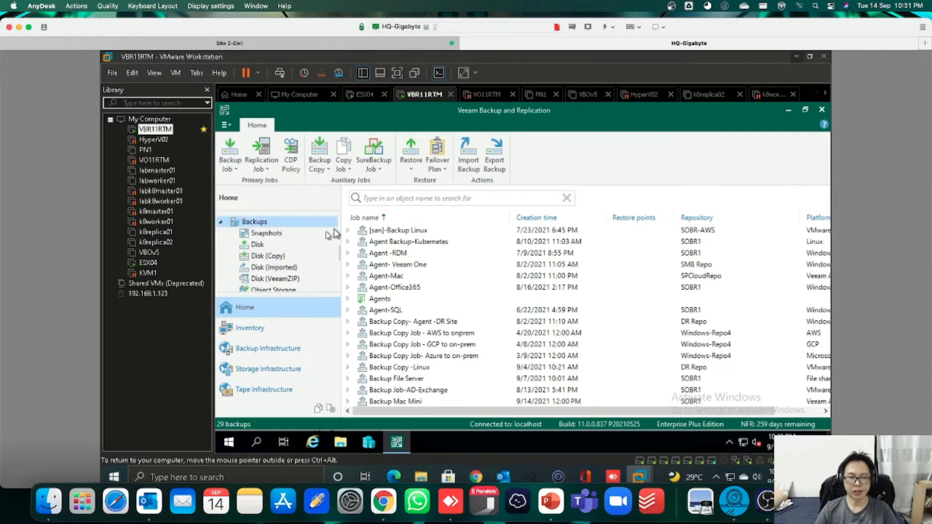
# View the properties of the Backup NAS Storage backup on disk and close them.
pyautogui.click(266, 244)
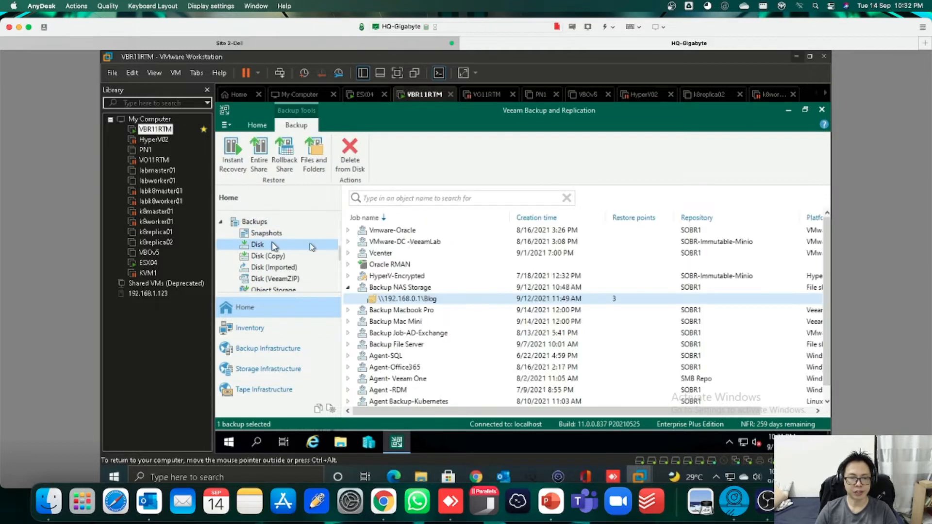
pyautogui.click(414, 287)
pyautogui.rightClick(413, 287)
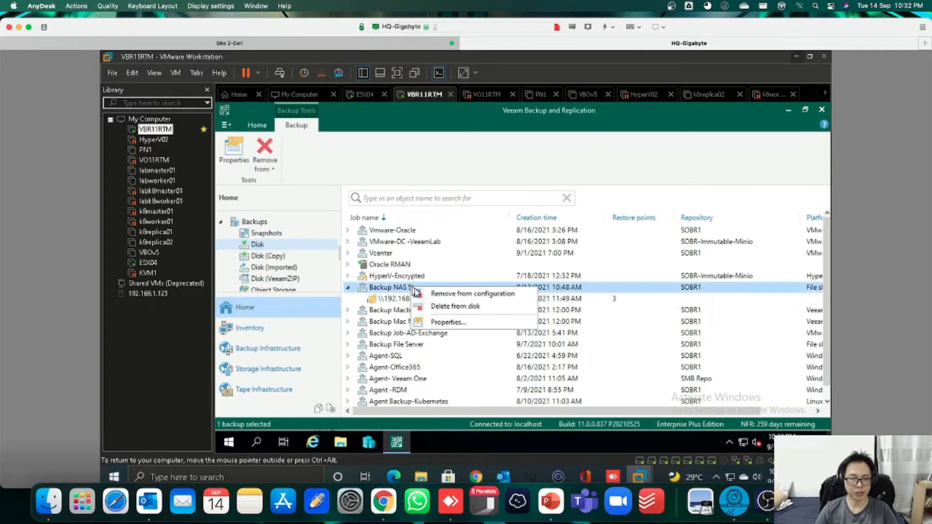
pyautogui.click(445, 322)
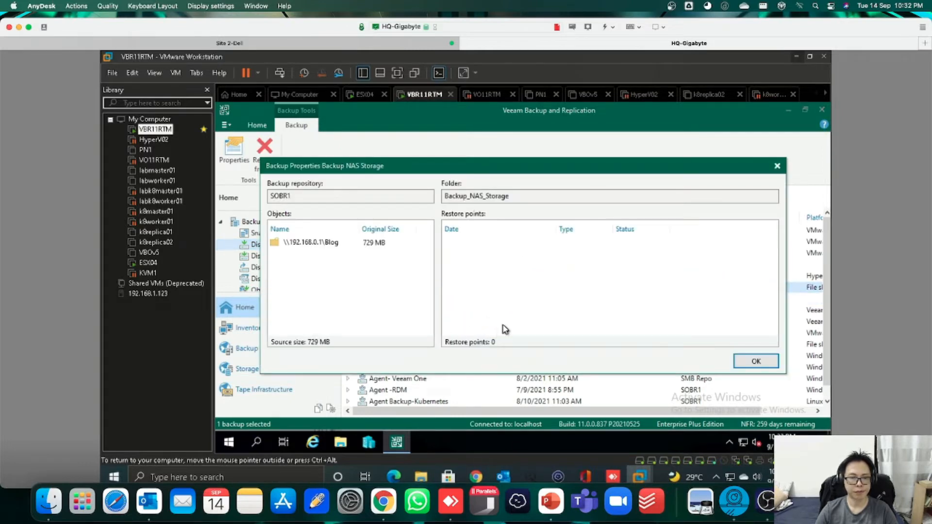
pyautogui.click(746, 360)
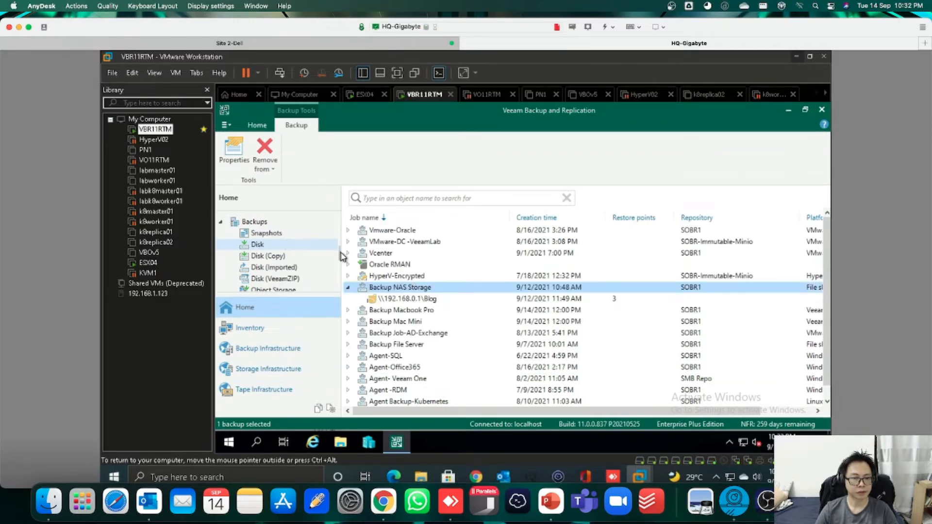
# Open the NAS-Backup NAS Storage file backup job for editing from the list of backup jobs.
pyautogui.moveTo(339, 255); pyautogui.dragTo(343, 233)
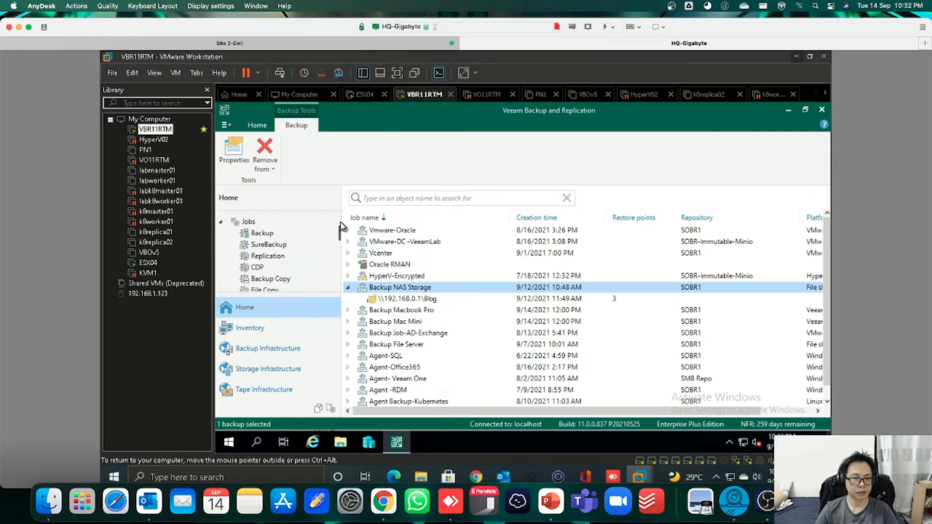
pyautogui.click(269, 234)
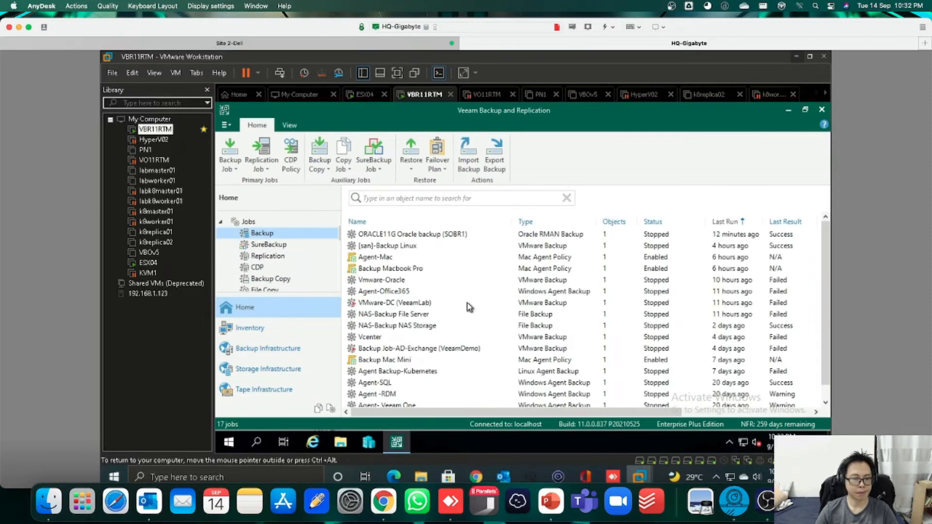
pyautogui.click(423, 325)
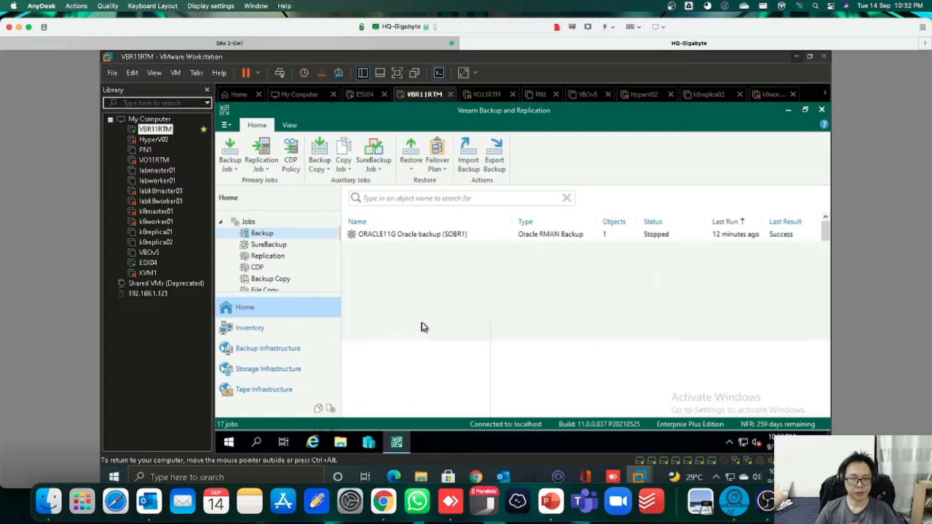
pyautogui.rightClick(422, 322)
pyautogui.click(406, 310)
pyautogui.rightClick(402, 311)
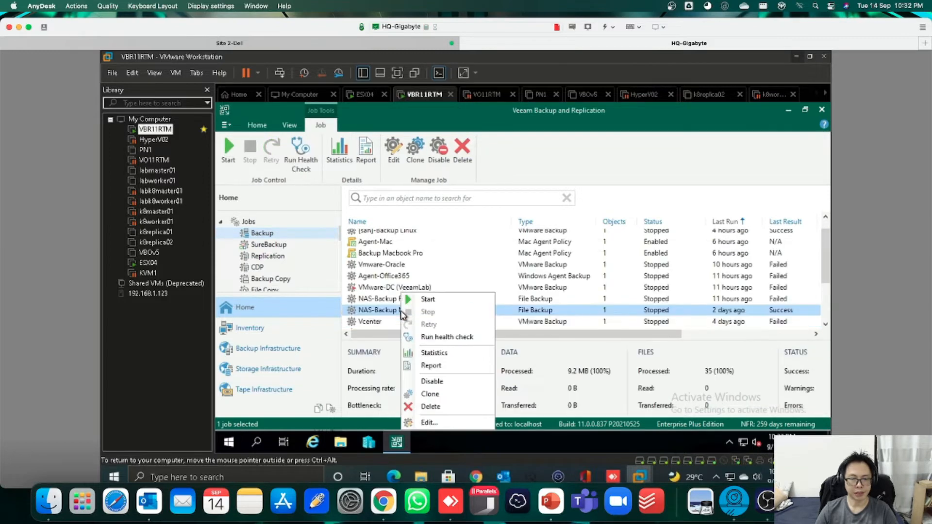
pyautogui.click(444, 421)
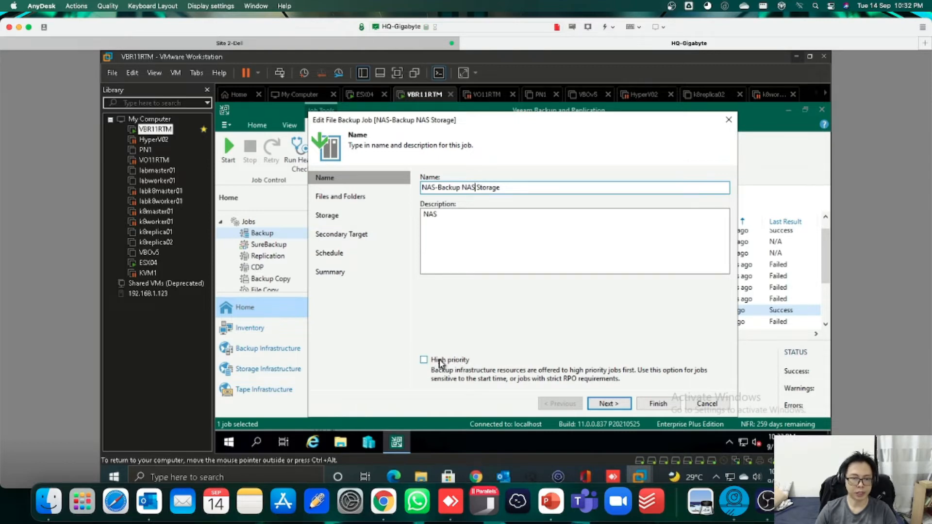
# Try the high priority option on the backup job and clear it again.
pyautogui.click(424, 360)
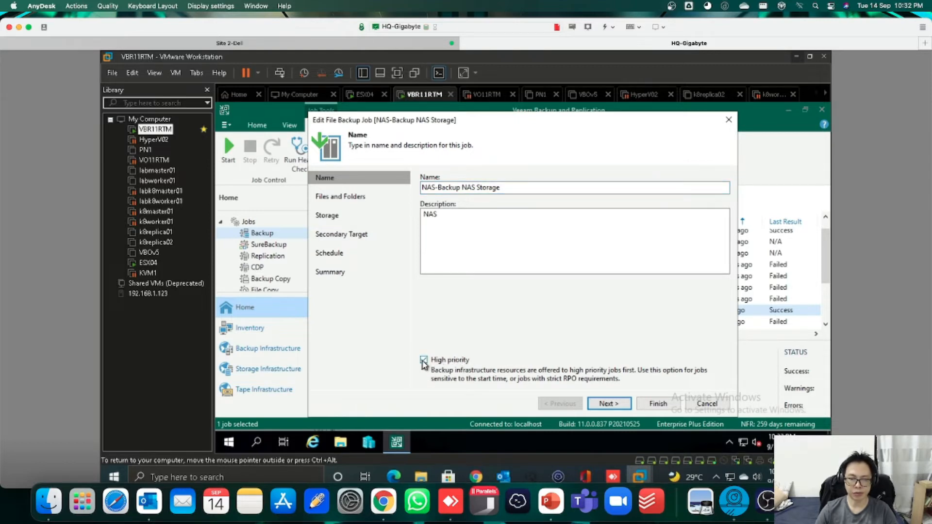
pyautogui.click(424, 362)
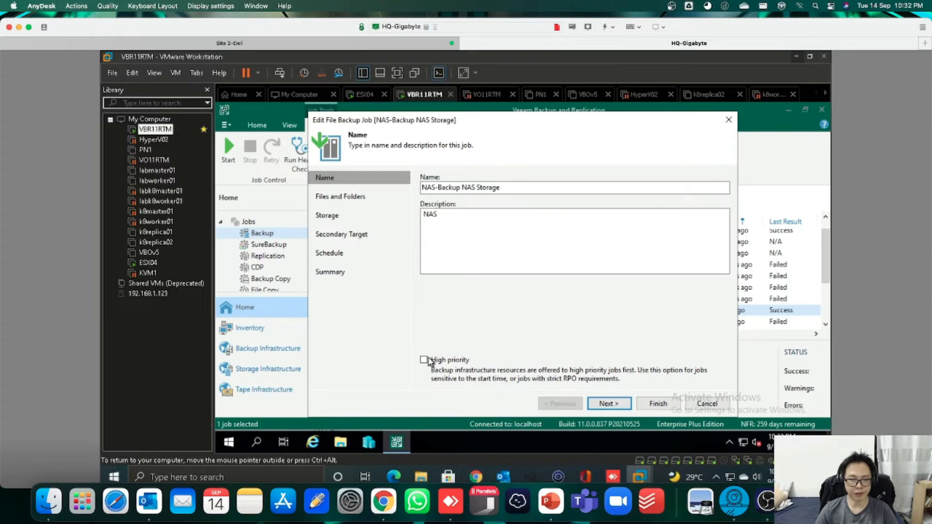
# Browse the shared folders on \\192.168.0.1 available for adding to the backup job, and cancel without adding any.
pyautogui.click(607, 405)
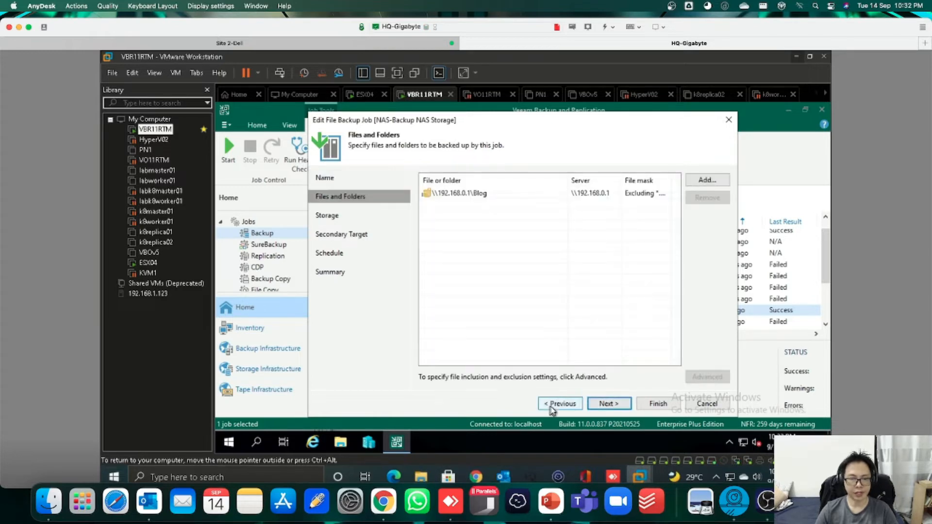
pyautogui.click(470, 199)
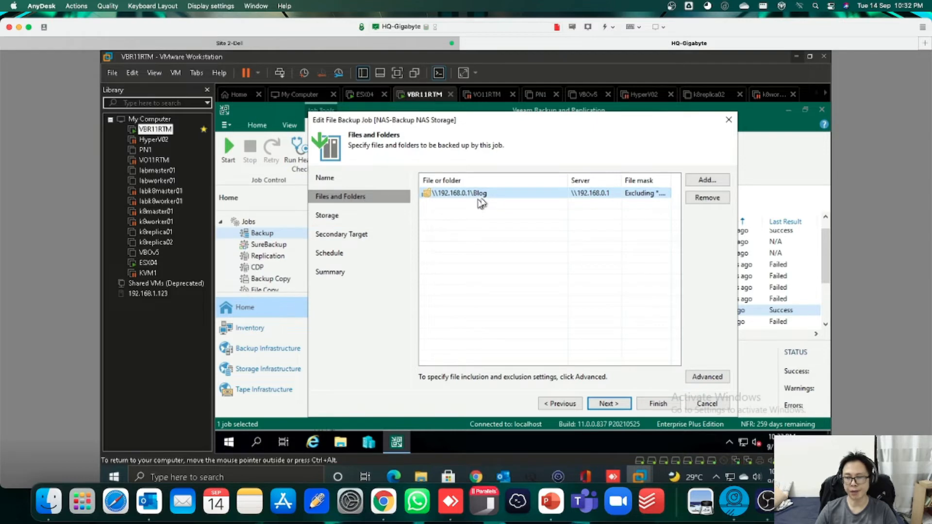
pyautogui.click(707, 180)
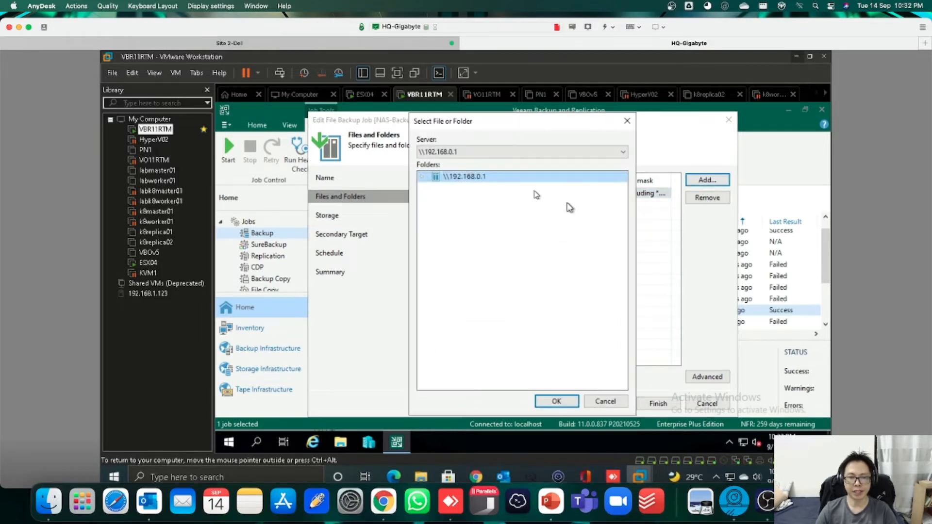
pyautogui.click(464, 152)
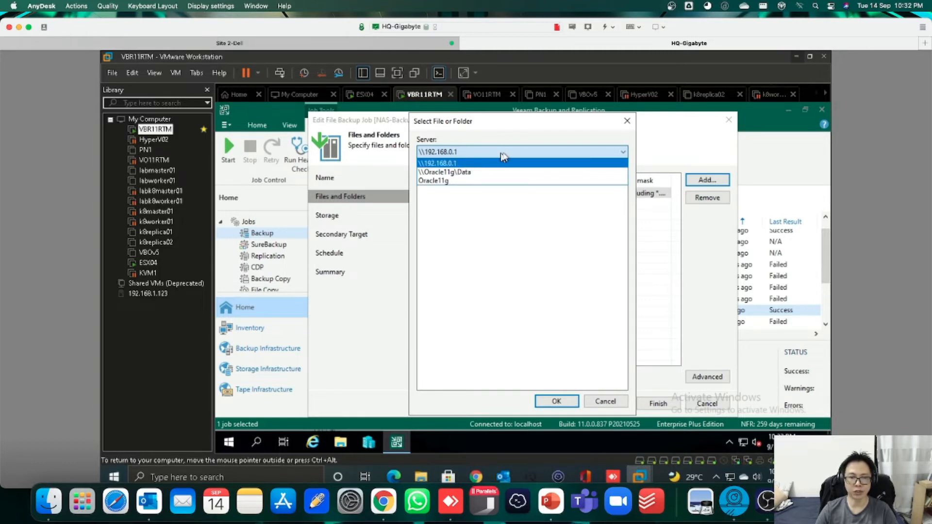
pyautogui.click(515, 139)
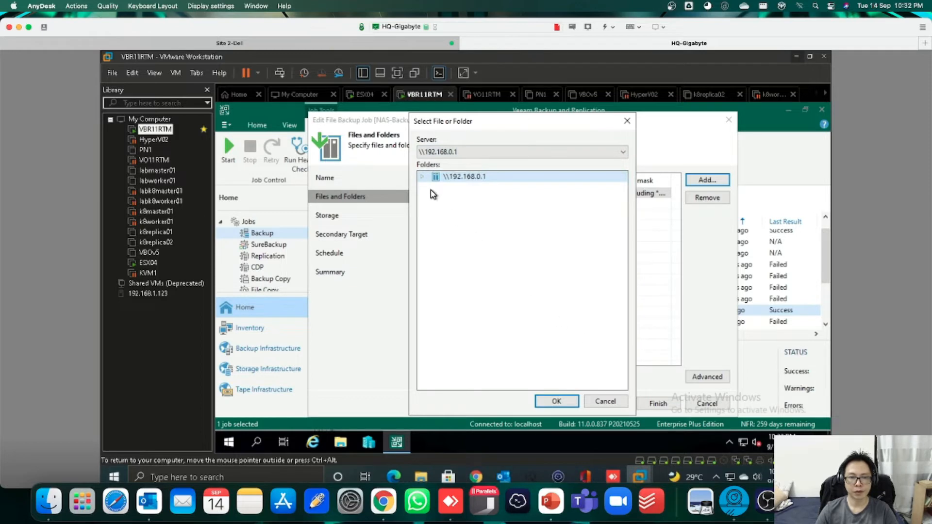
pyautogui.click(422, 177)
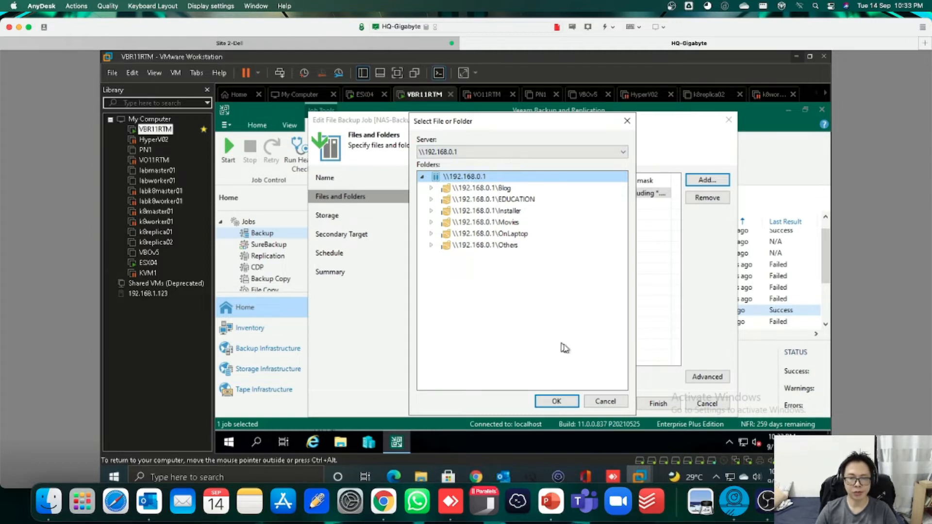
pyautogui.click(602, 401)
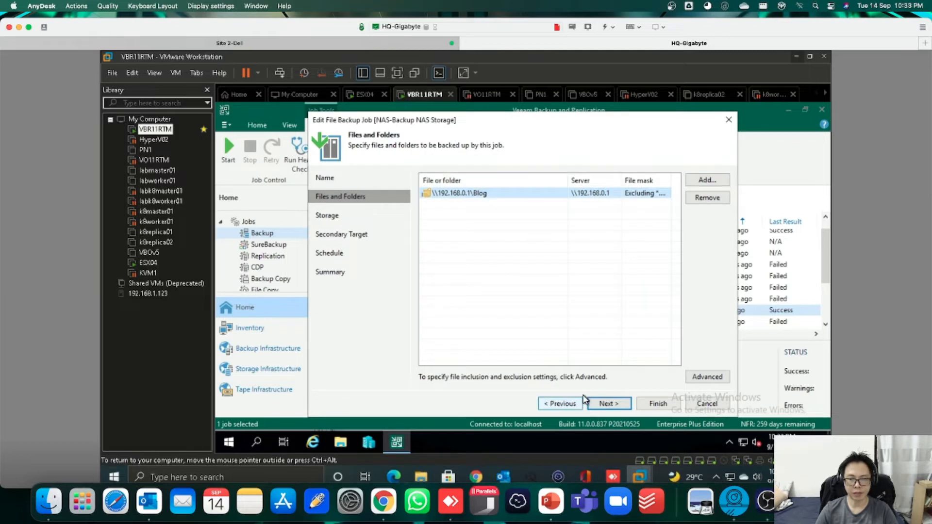
# Review the *.mp4 exclude mask in the Blog share's file filters against the MP4 files in the blog network folder, leaving the filters unedited.
pyautogui.click(708, 378)
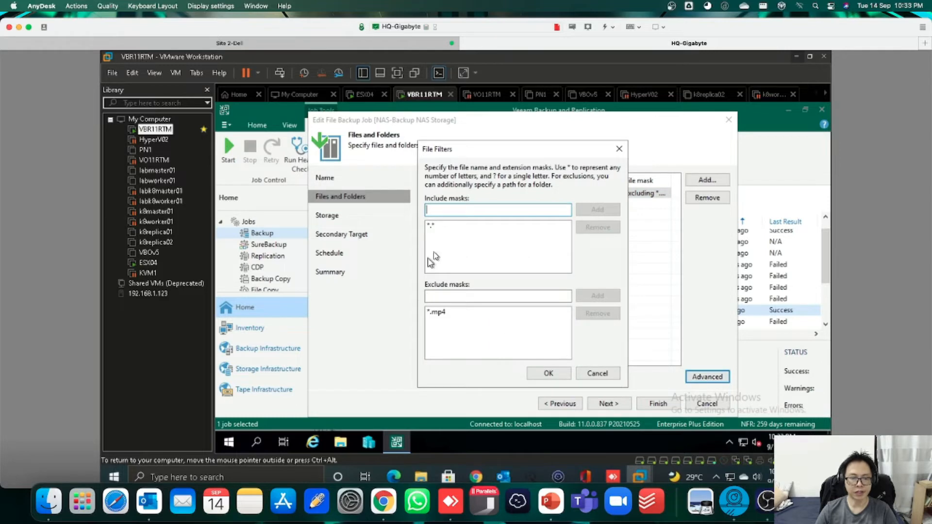
pyautogui.click(440, 319)
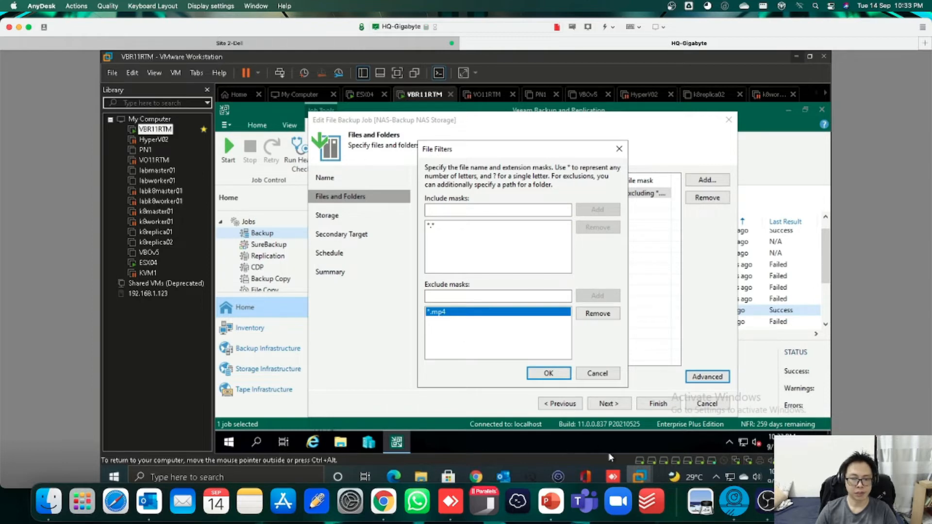
pyautogui.moveTo(421, 477)
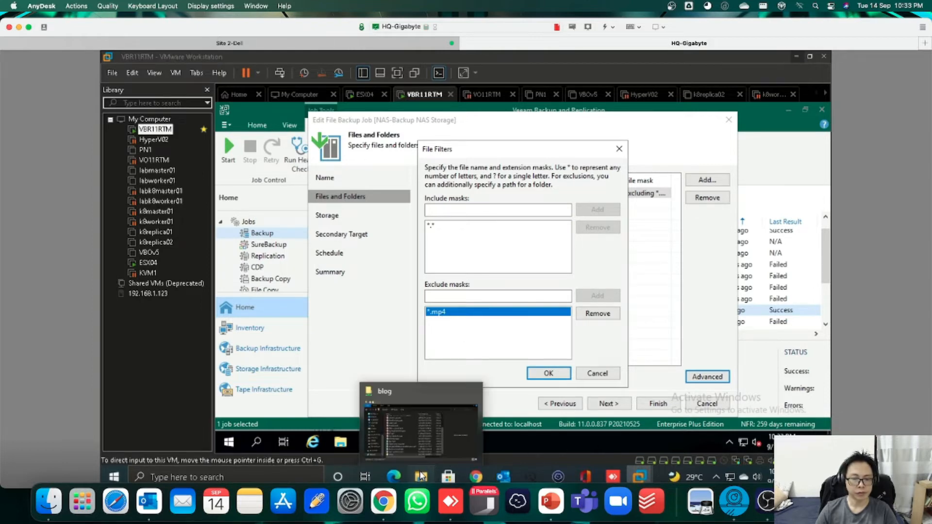
pyautogui.click(413, 427)
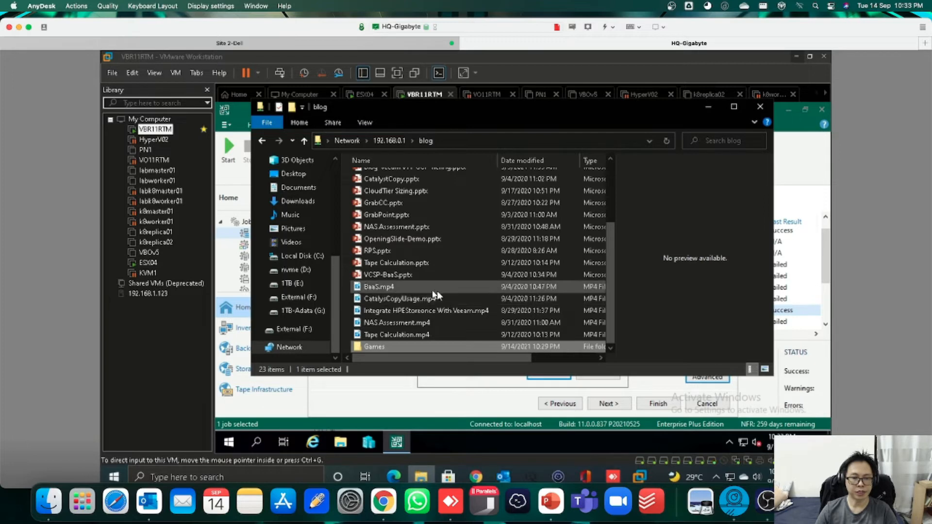
pyautogui.click(407, 290)
pyautogui.click(409, 300)
pyautogui.click(406, 312)
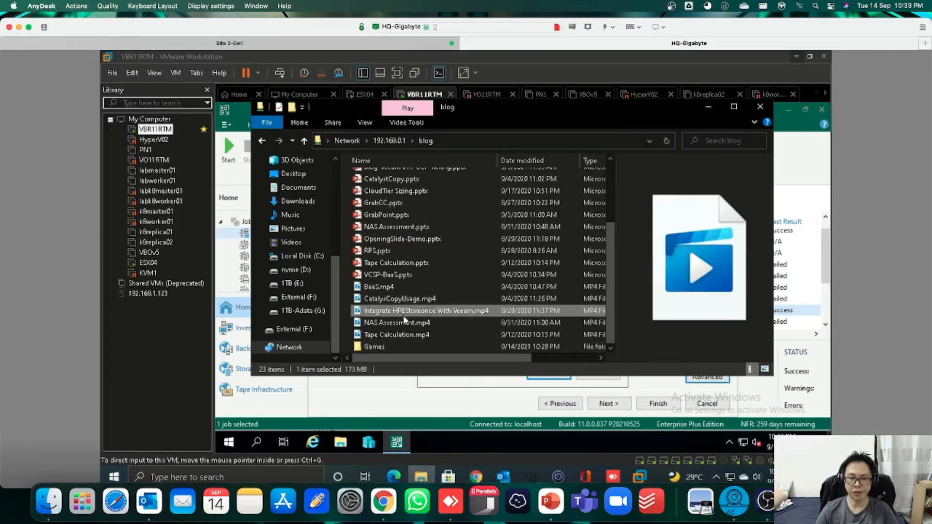
pyautogui.click(400, 324)
pyautogui.click(395, 334)
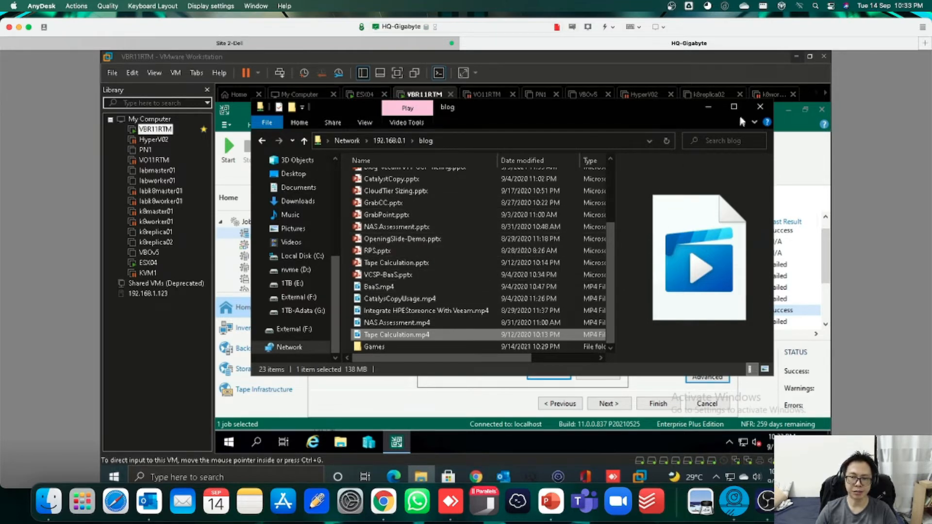
pyautogui.click(760, 107)
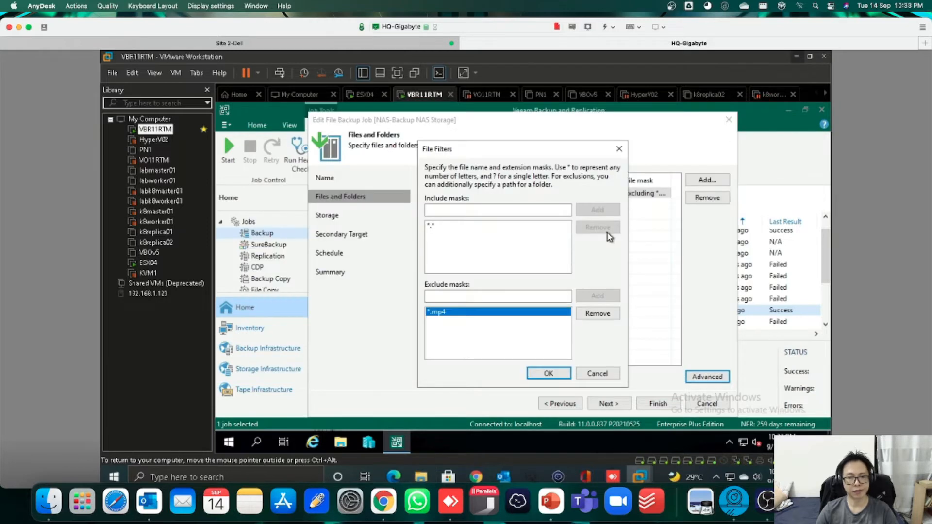
pyautogui.click(597, 373)
# Check the time units offered for keeping all file versions in the job's storage settings, keeping days selected.
pyautogui.click(587, 404)
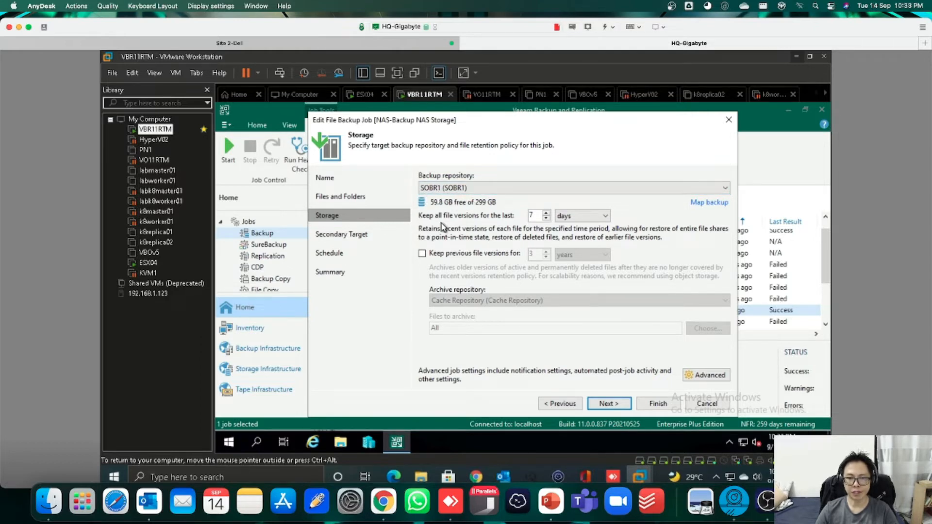
pyautogui.click(578, 220)
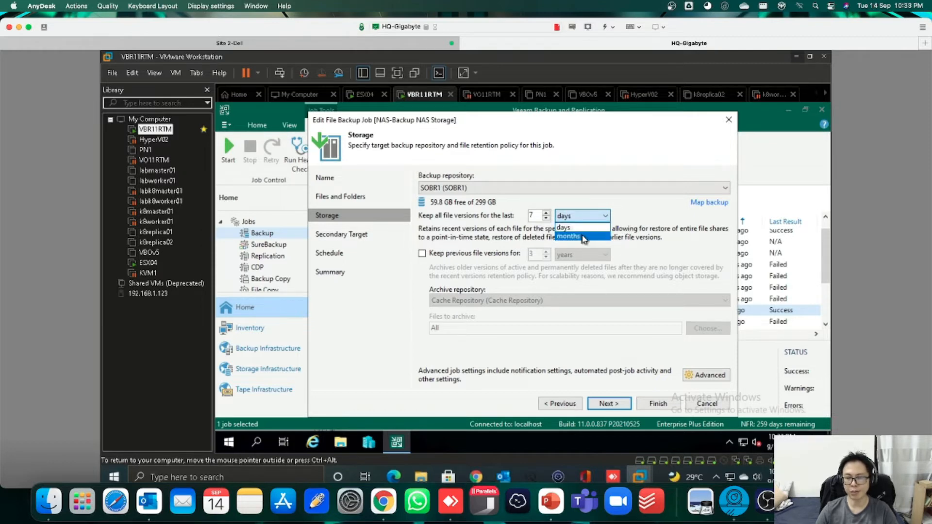
pyautogui.click(586, 229)
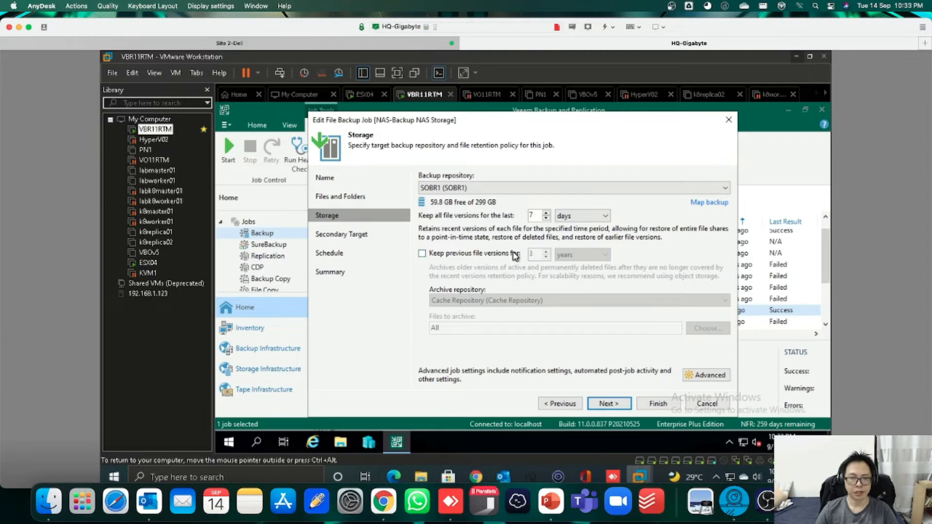
# Try the option to keep previous file versions and look at the time units for its retention period.
pyautogui.click(422, 254)
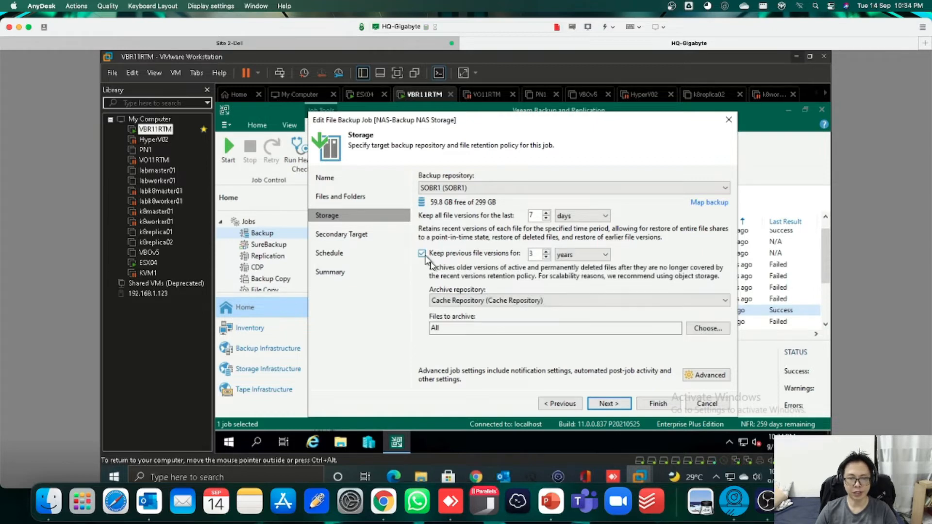
pyautogui.doubleClick(532, 256)
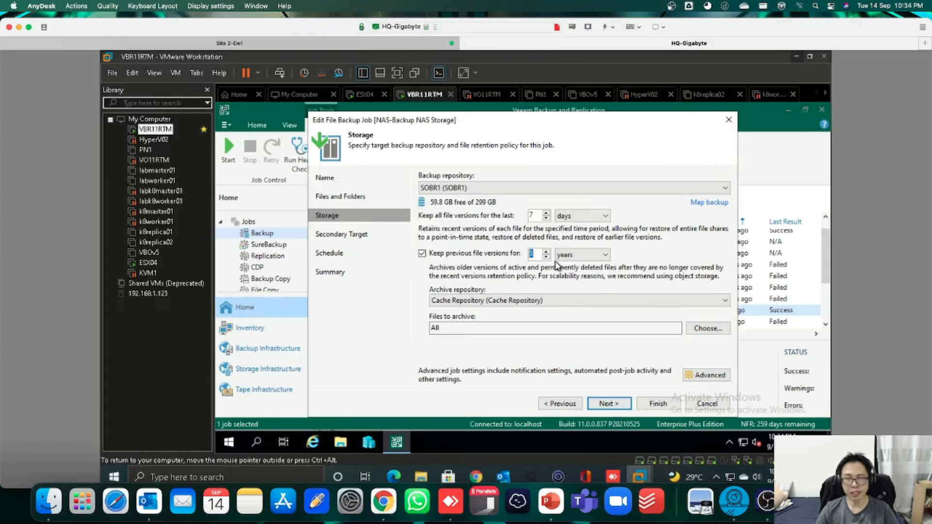
pyautogui.click(582, 257)
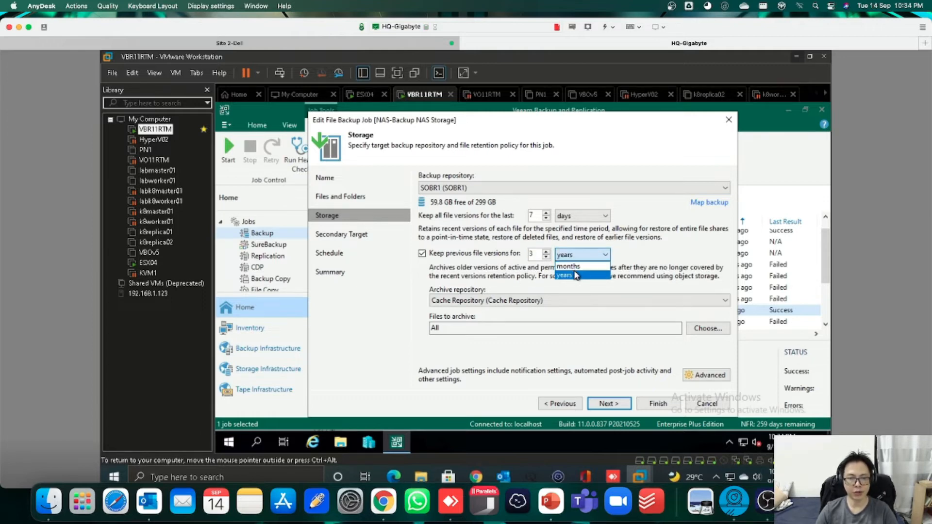
pyautogui.click(653, 260)
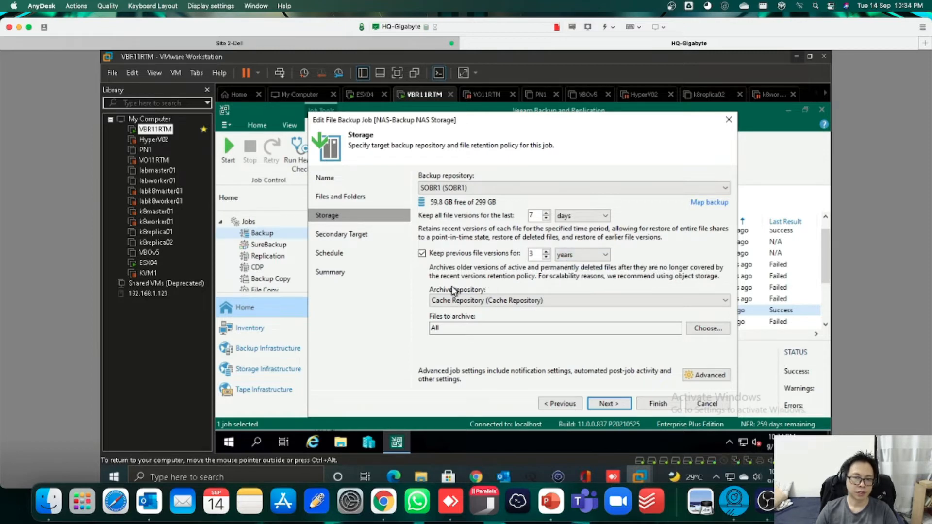
# Look through the archive repositories and file archive settings, and turn off keeping previous file versions again.
pyautogui.click(481, 301)
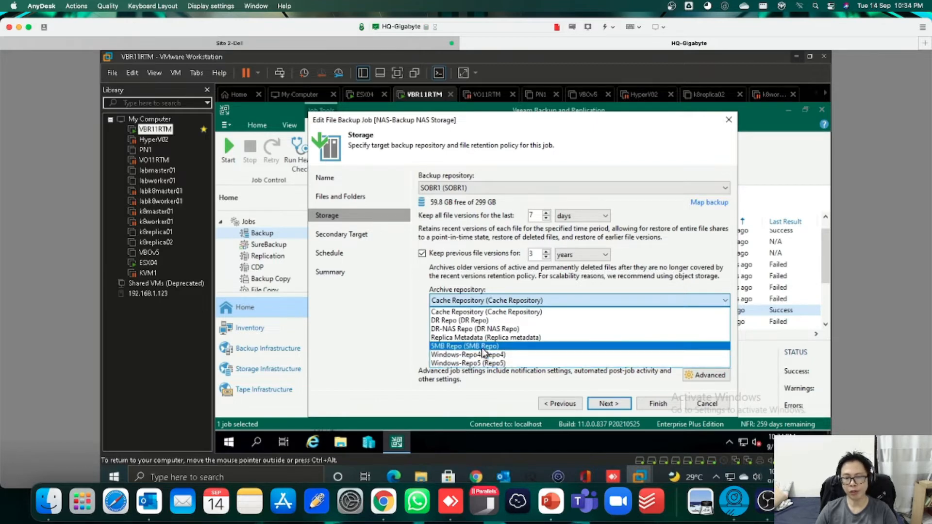
pyautogui.click(494, 278)
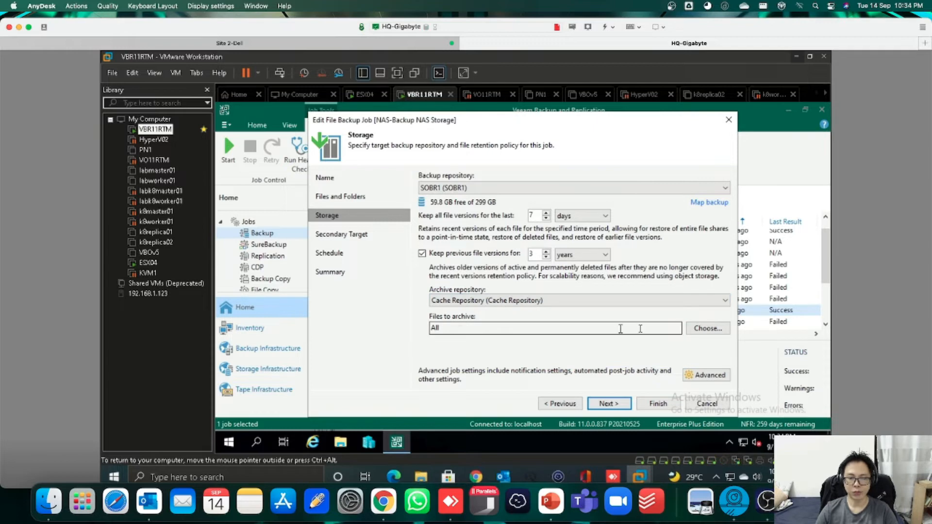
pyautogui.click(699, 329)
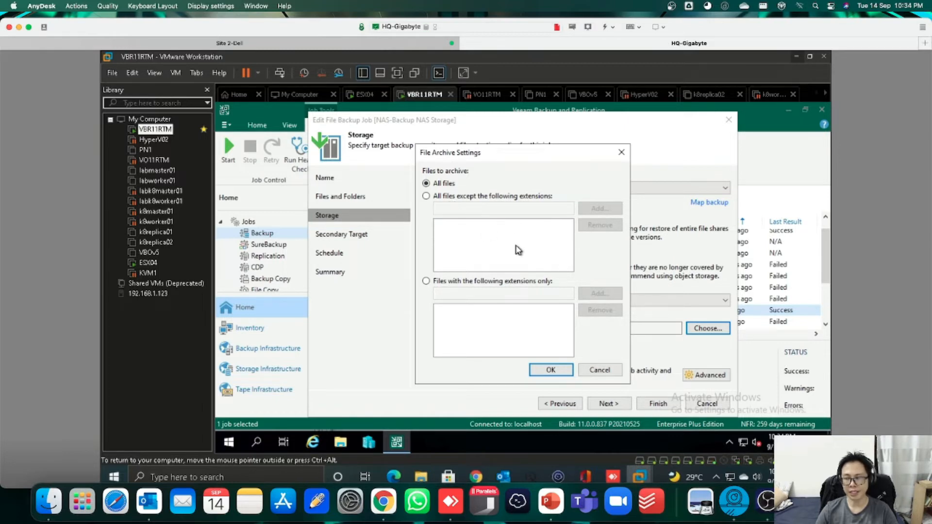
pyautogui.click(601, 368)
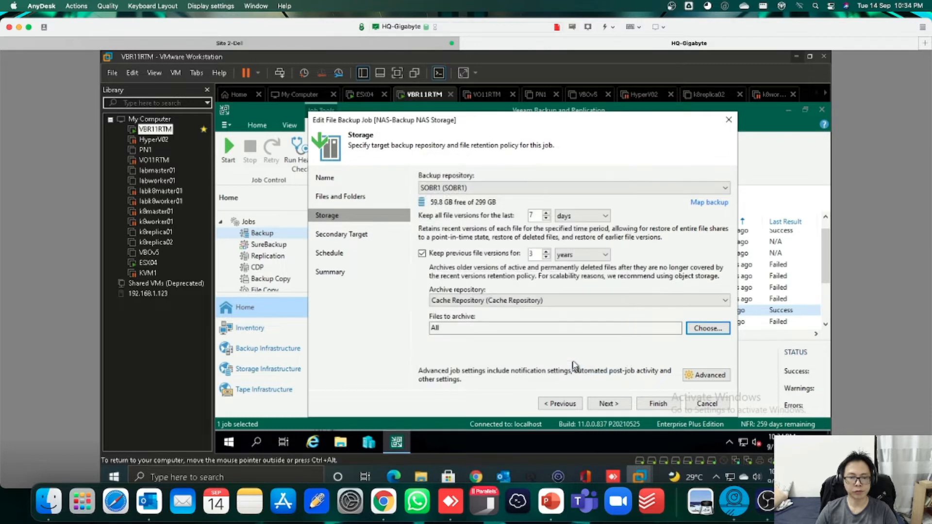
pyautogui.click(423, 254)
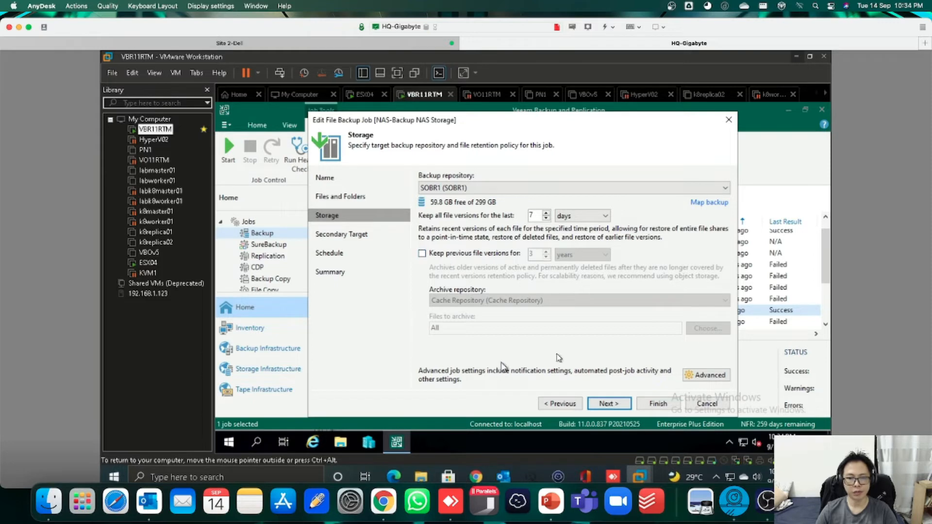
# Try limiting recent and archived file versions with active and deleted version limits in the advanced settings, and return to keeping all file versions.
pyautogui.click(706, 375)
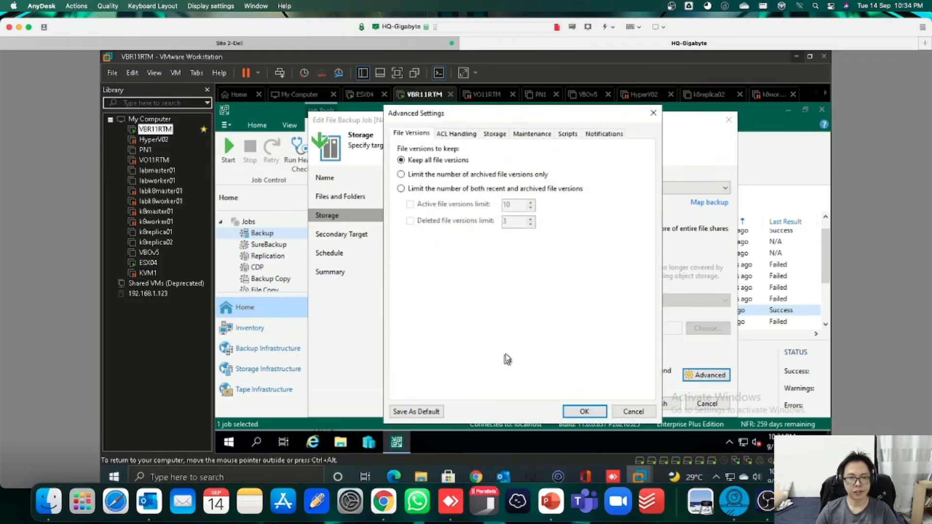
pyautogui.click(412, 188)
pyautogui.click(411, 205)
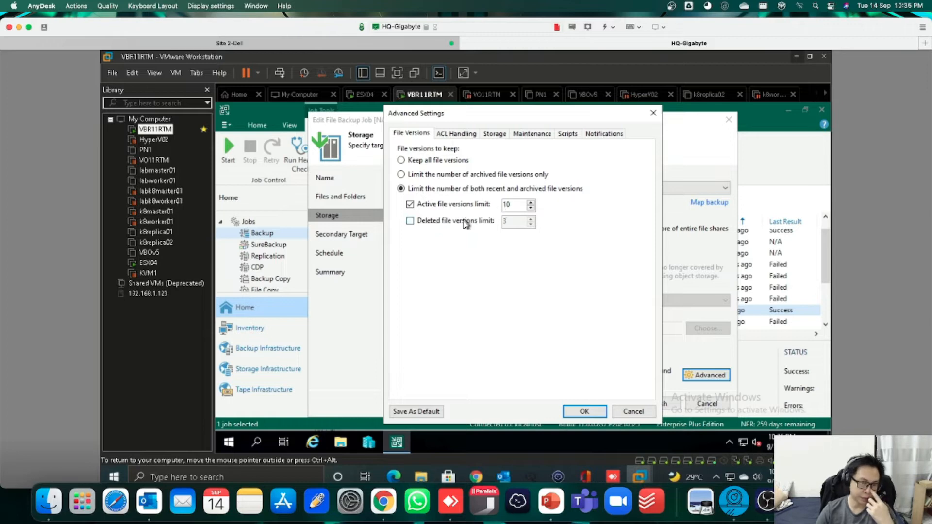
pyautogui.click(453, 223)
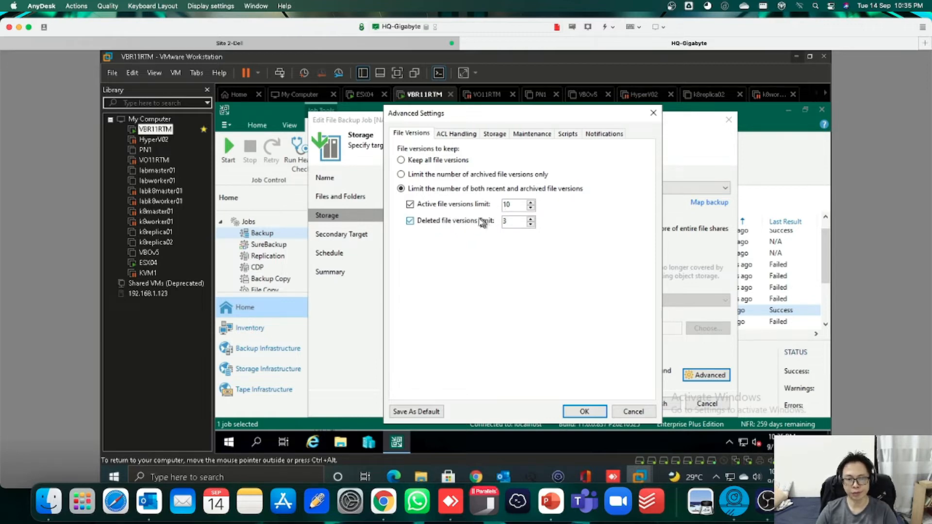
pyautogui.click(406, 160)
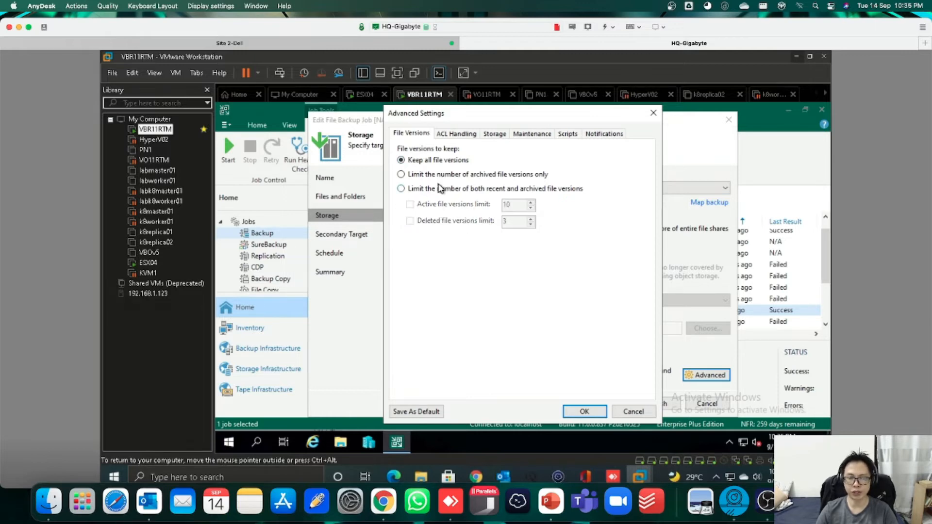
# Try backing up permissions and attributes for both files and folders, and return to the folder-level only option.
pyautogui.click(457, 134)
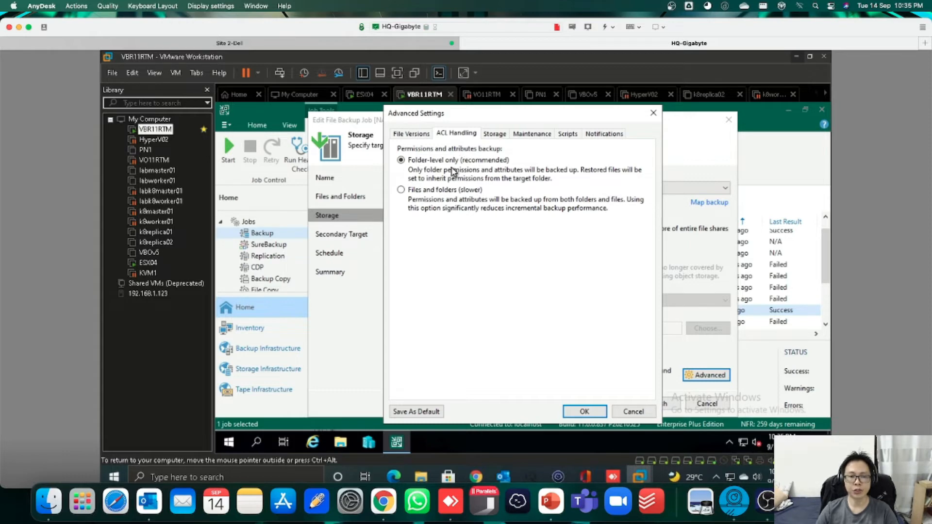
pyautogui.click(403, 190)
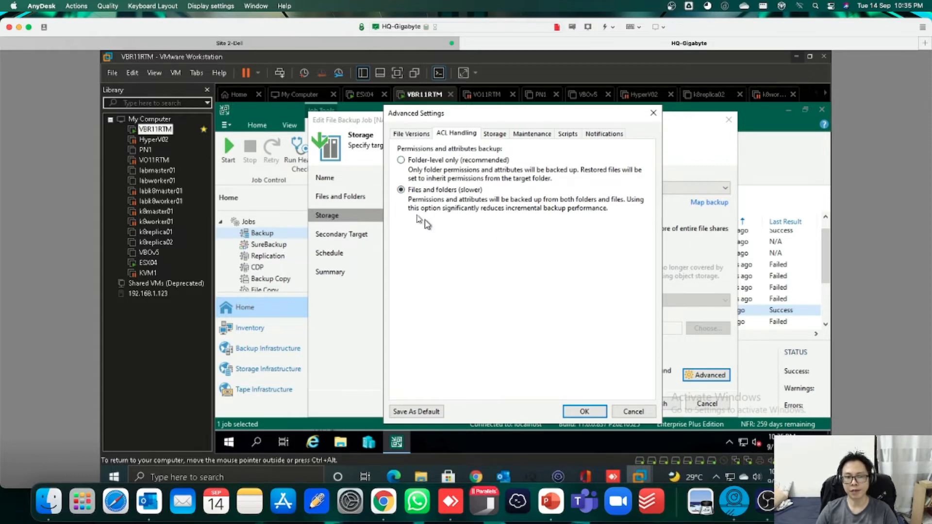
pyautogui.click(417, 162)
# Try backup file encryption in the job's advanced storage settings and disable it again.
pyautogui.click(496, 136)
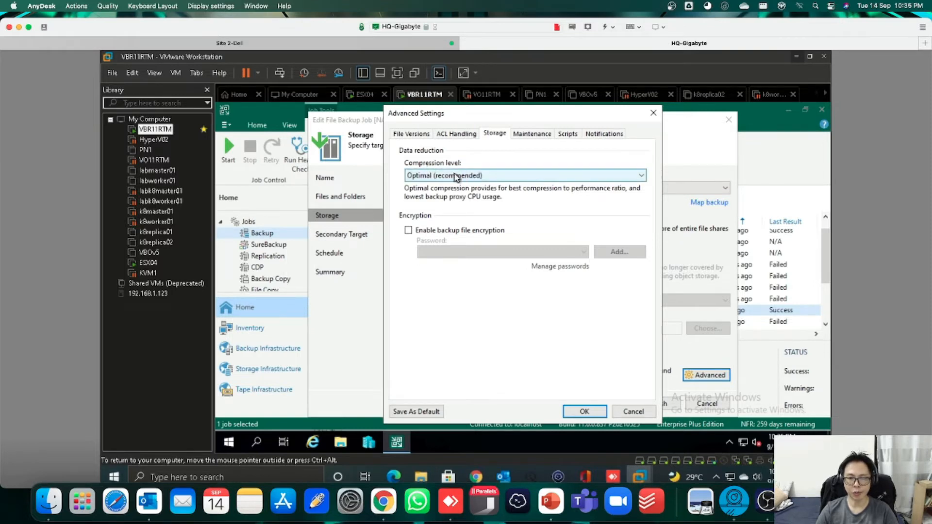
pyautogui.click(410, 233)
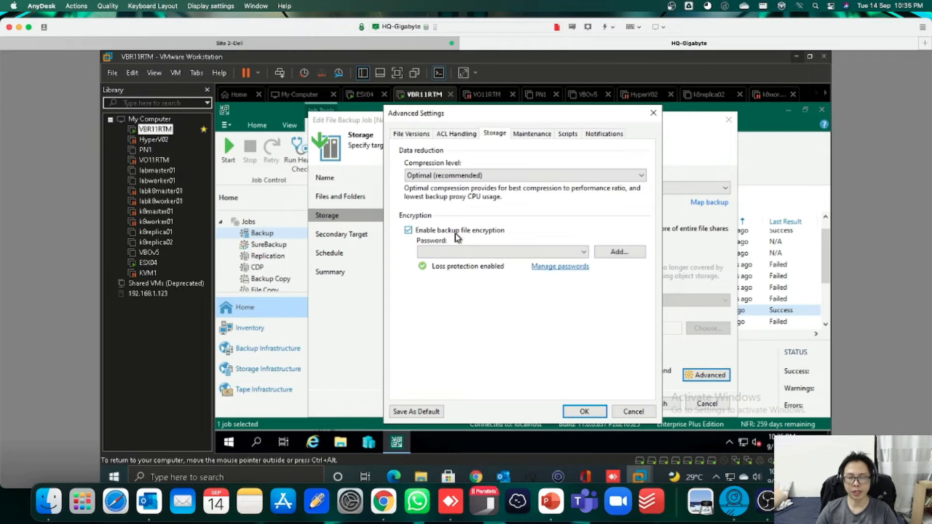
pyautogui.click(421, 233)
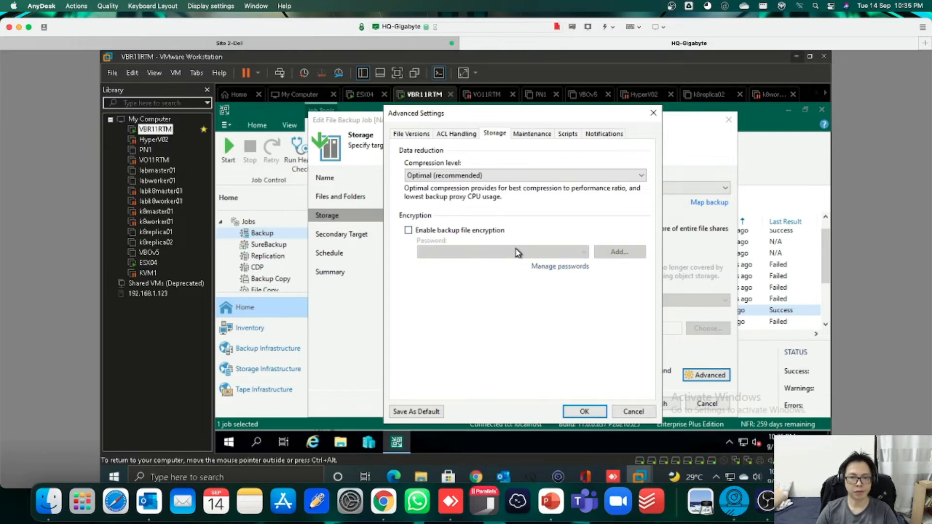
# Look through the maintenance, scripts and notification settings of the file backup job, and close the advanced settings without saving.
pyautogui.click(528, 132)
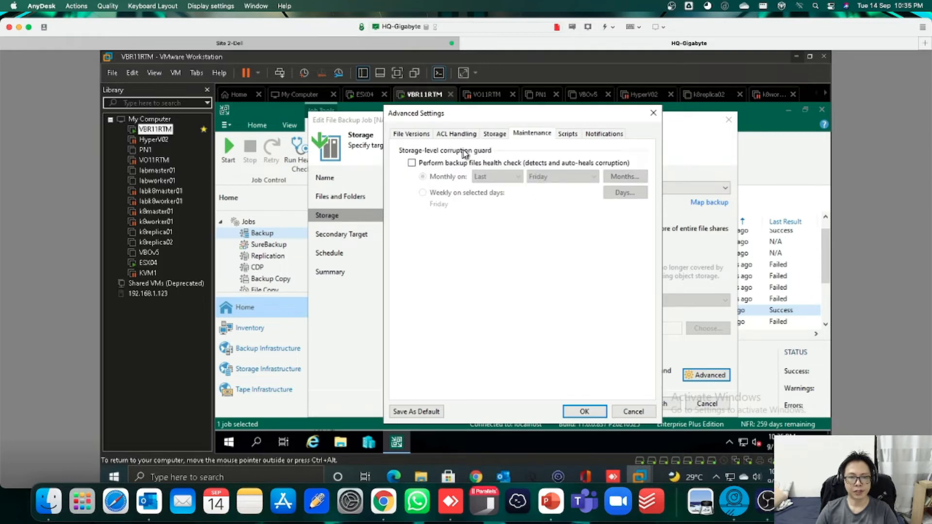
pyautogui.click(567, 135)
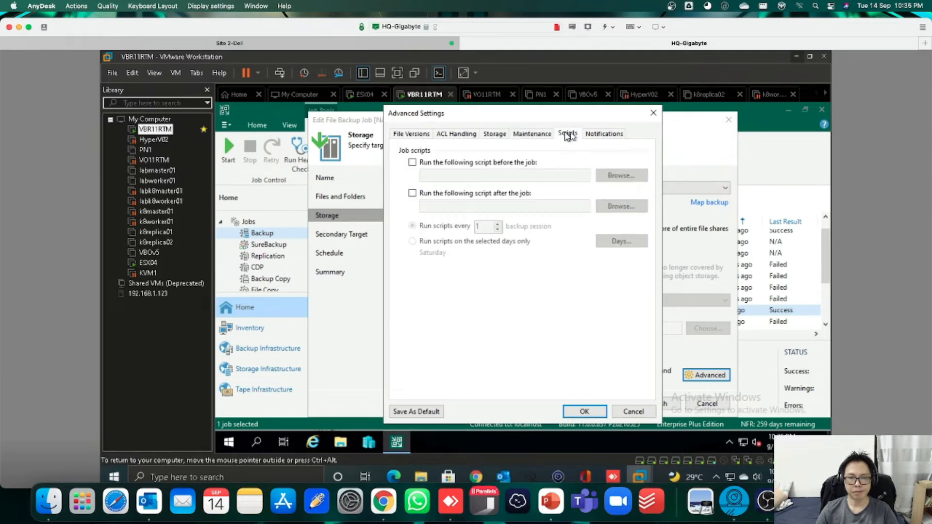
pyautogui.click(605, 134)
pyautogui.click(529, 135)
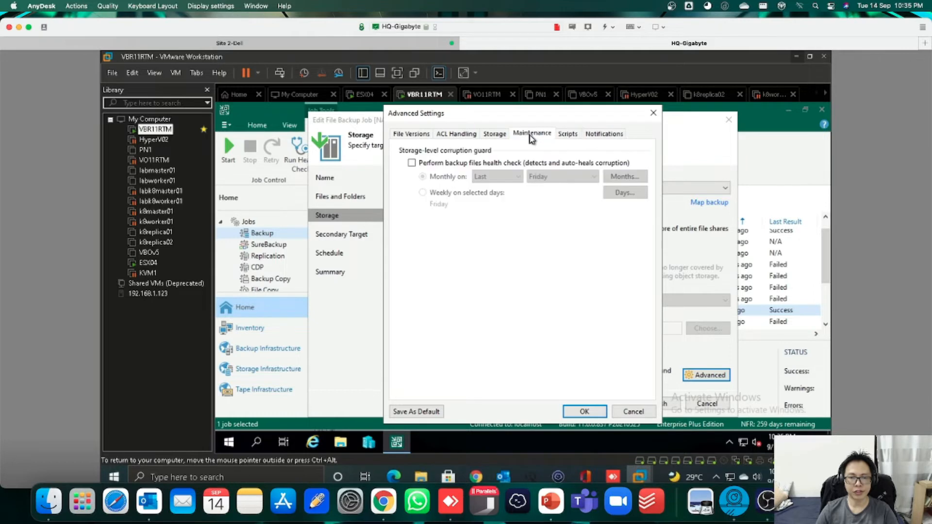
pyautogui.click(602, 134)
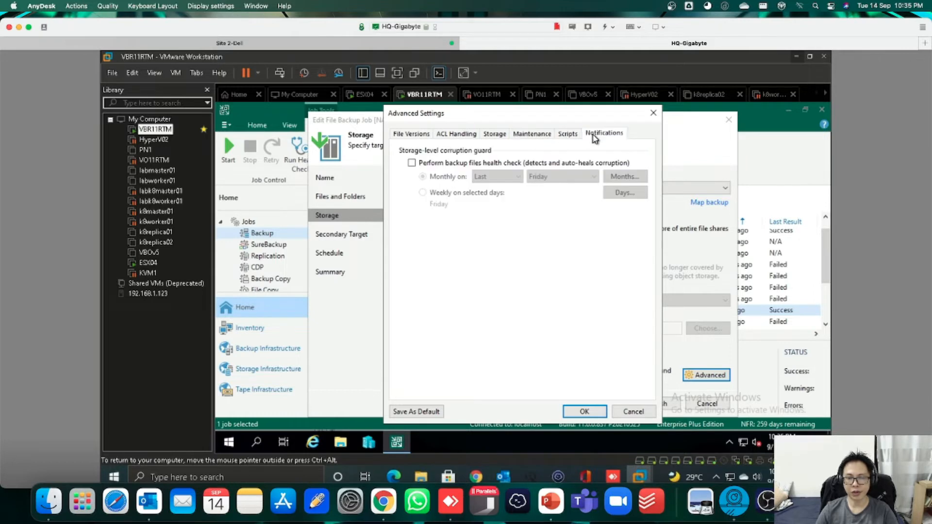
pyautogui.click(567, 135)
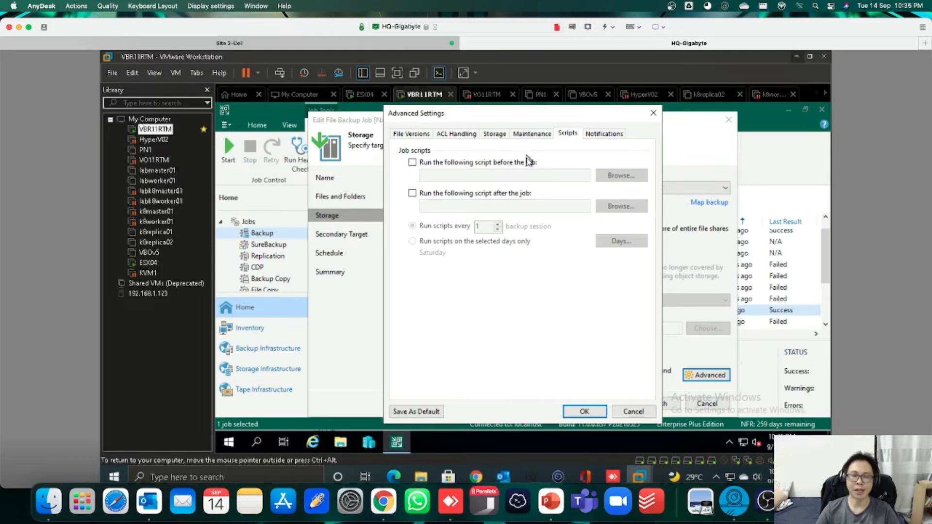
pyautogui.click(534, 136)
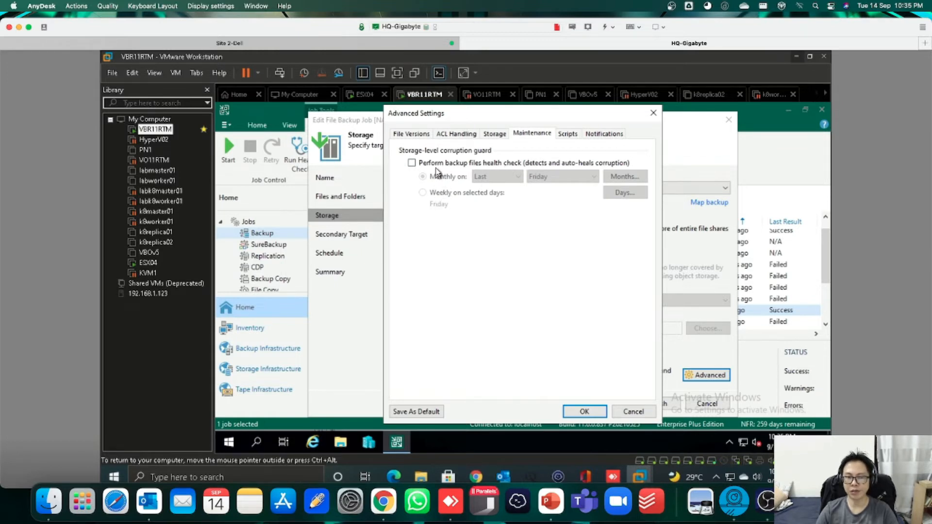
pyautogui.click(638, 411)
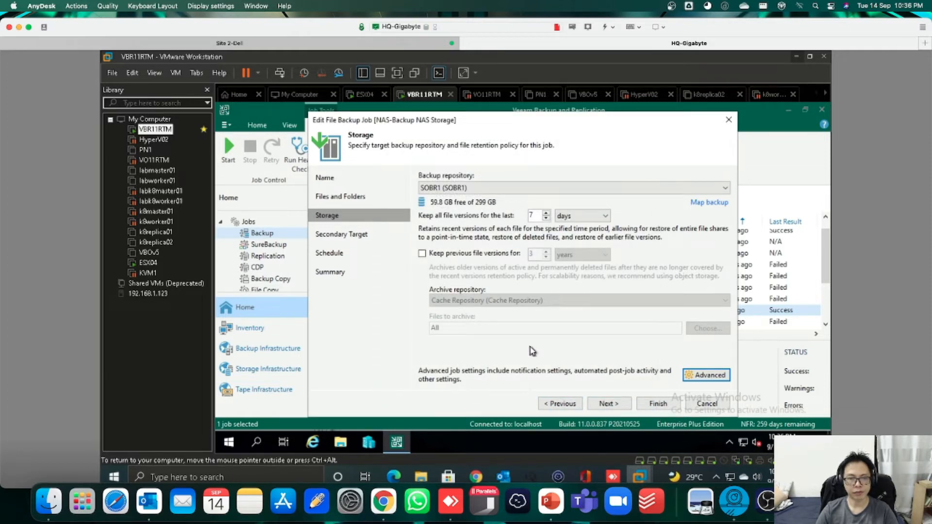
# Try setting the custom retention of the DR-NAS Repo secondary target to keep all file versions for 14 days.
pyautogui.click(604, 407)
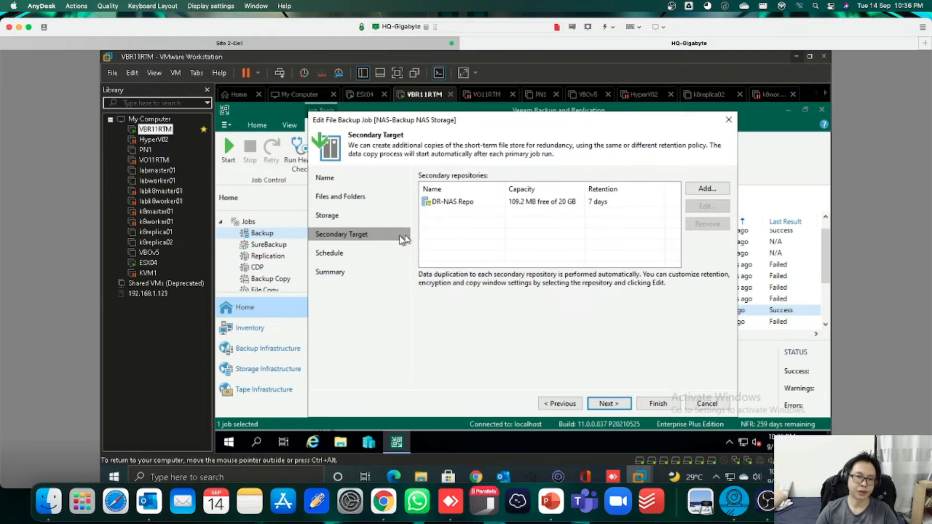
pyautogui.click(476, 209)
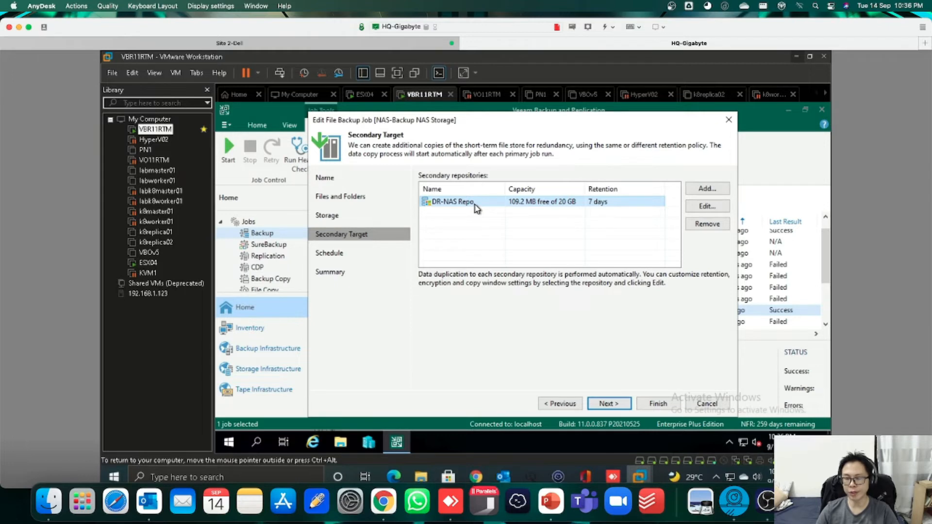
pyautogui.click(707, 206)
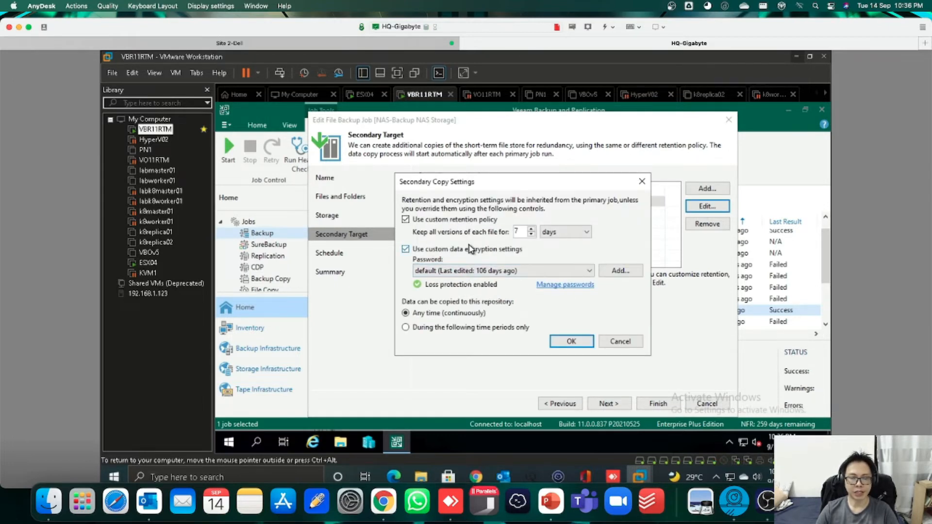
pyautogui.click(559, 233)
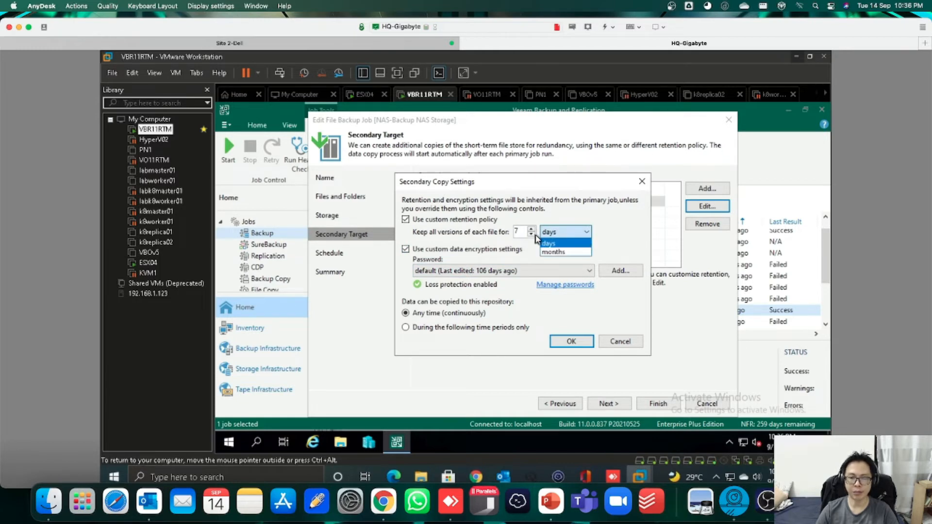
pyautogui.doubleClick(520, 232)
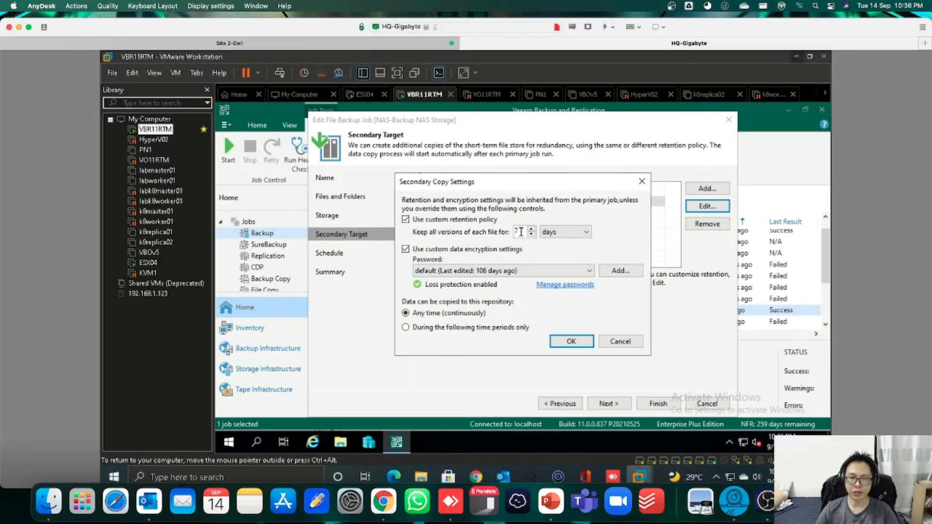
pyautogui.write('14')
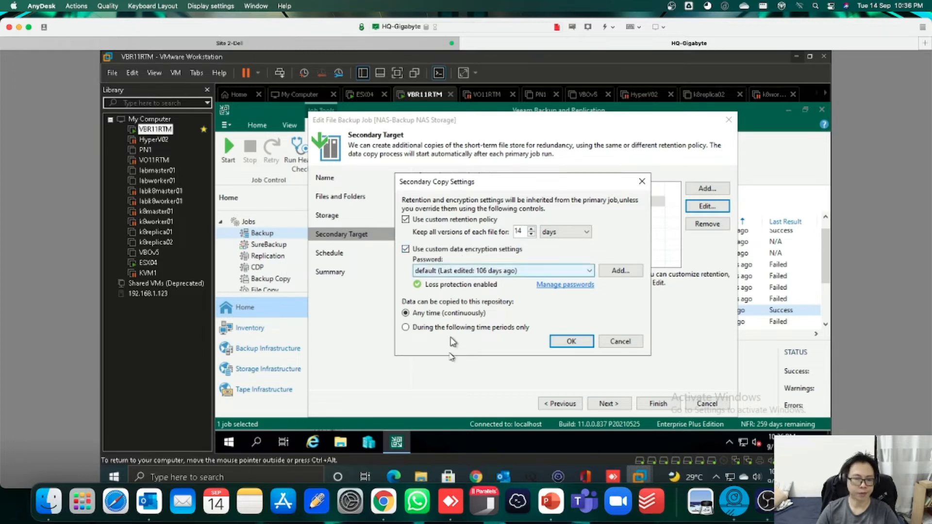
# Try limiting the secondary copy to specific time periods, return to copying at any time, and accept the secondary copy settings.
pyautogui.click(420, 330)
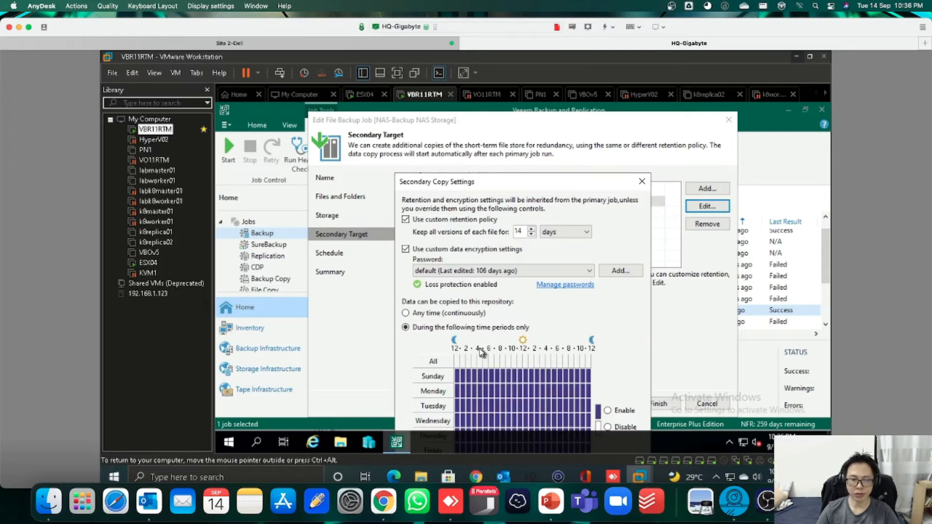
pyautogui.moveTo(495, 184); pyautogui.dragTo(507, 114)
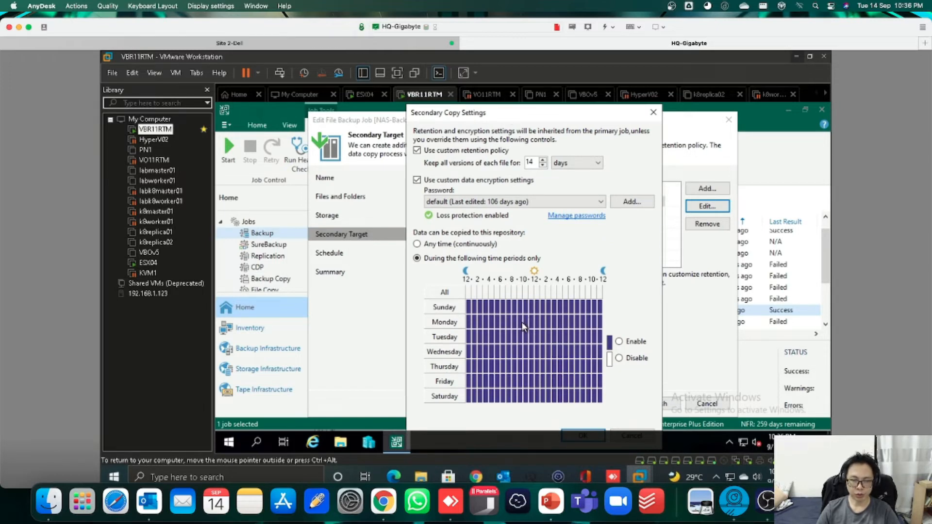
pyautogui.click(450, 245)
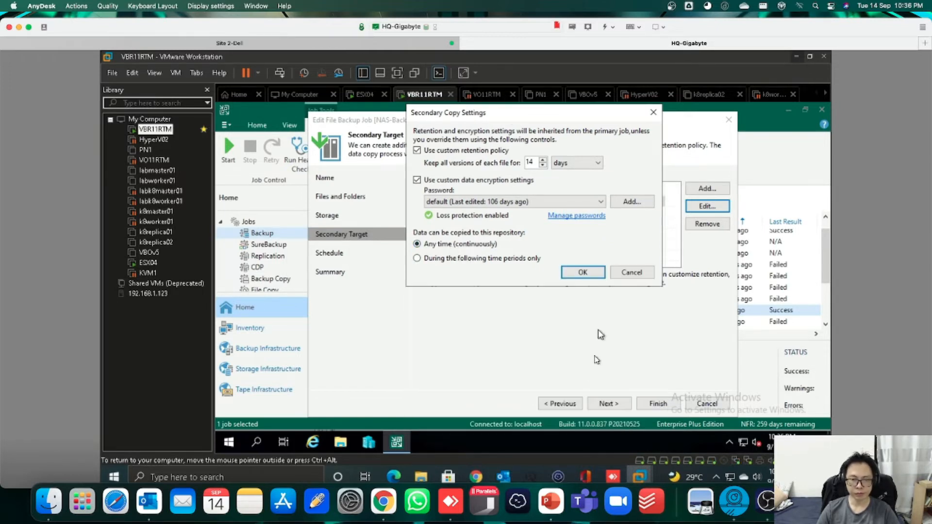
pyautogui.click(584, 272)
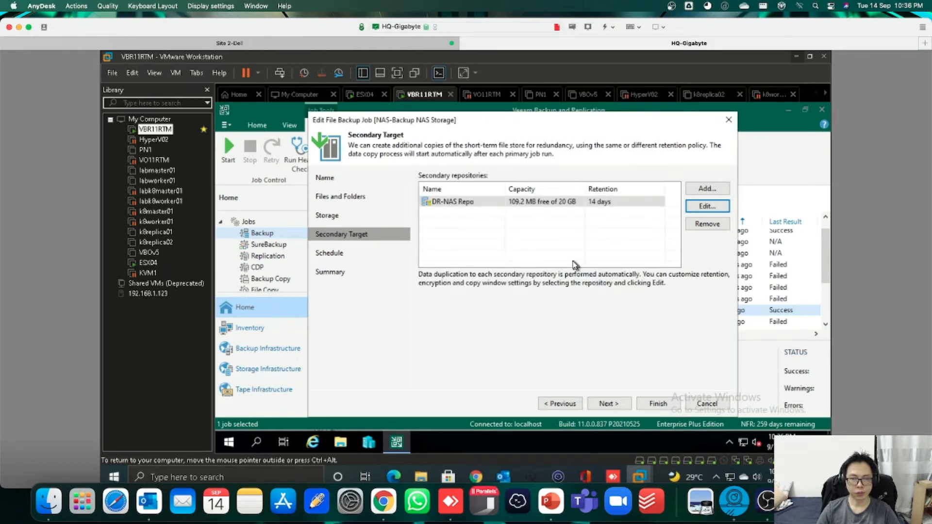
# Proceed despite the differing source and target locations, review the job's schedule options, and discard the job edits.
pyautogui.click(606, 404)
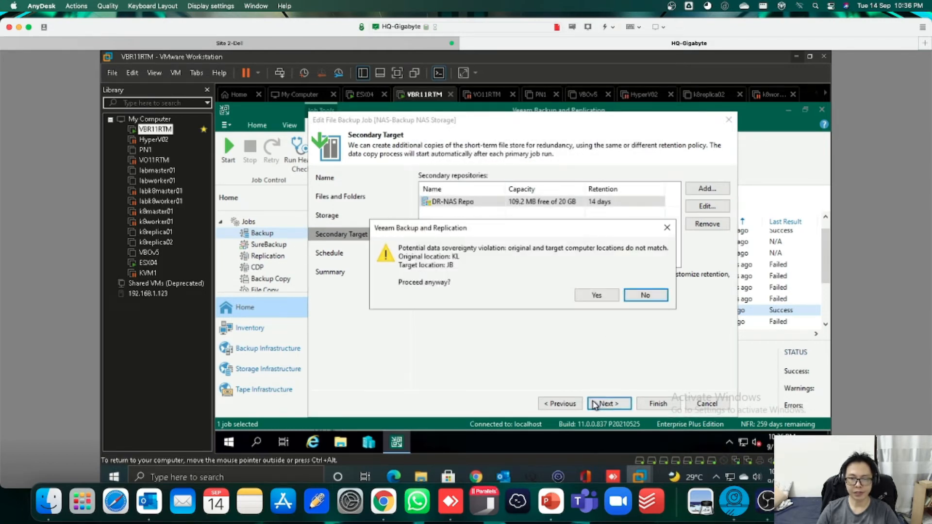
pyautogui.click(598, 295)
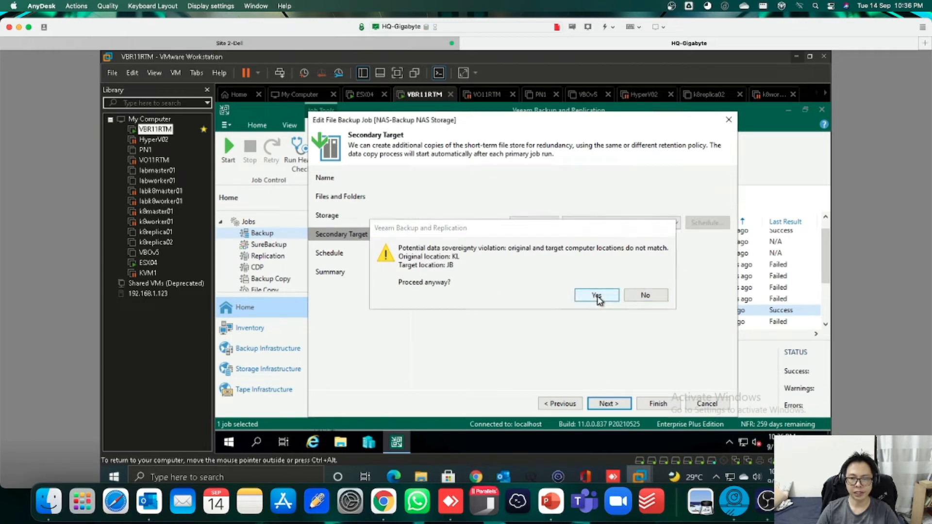
pyautogui.click(622, 404)
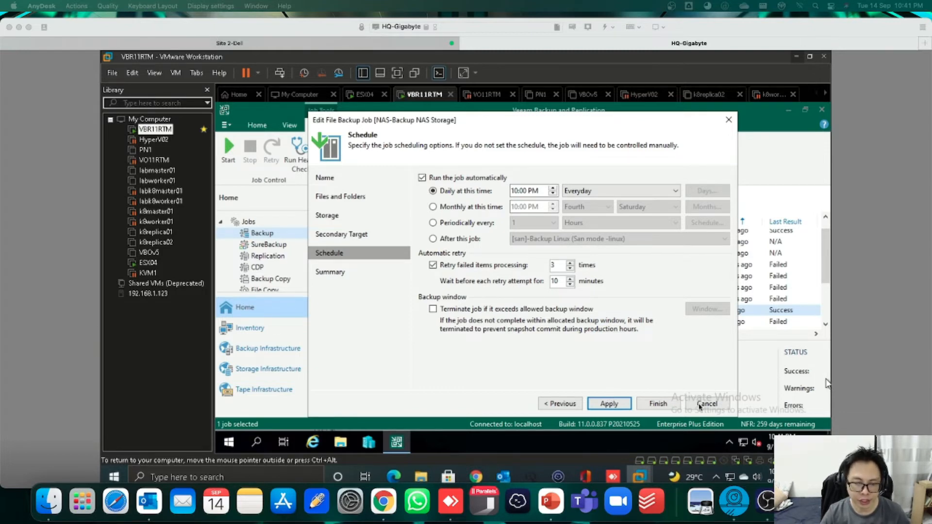
pyautogui.click(716, 407)
pyautogui.click(716, 406)
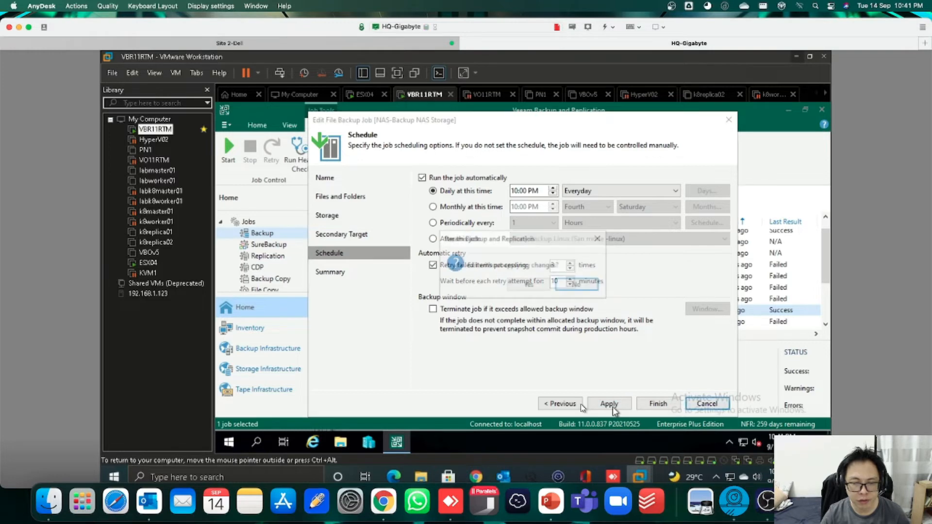
pyautogui.click(547, 291)
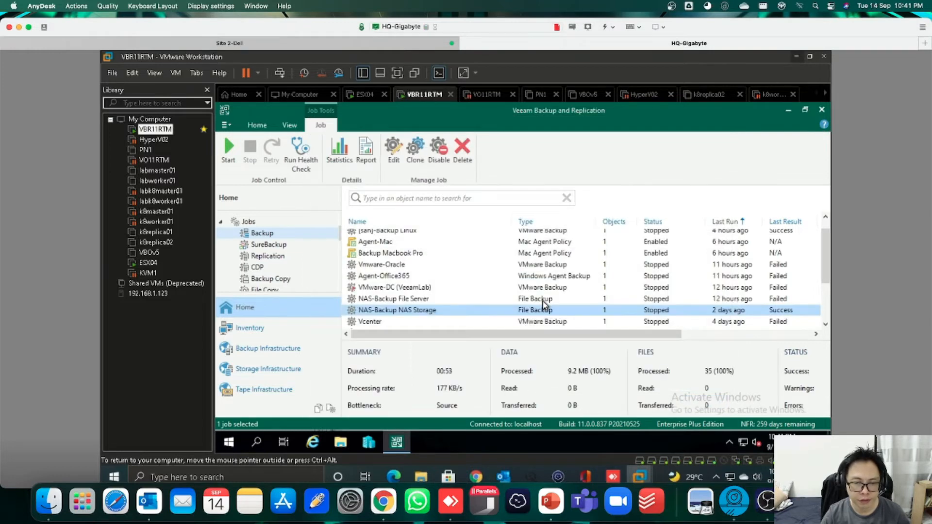
# Start the NAS-Backup NAS Storage job and view the processing progress of its Blog share.
pyautogui.rightClick(504, 312)
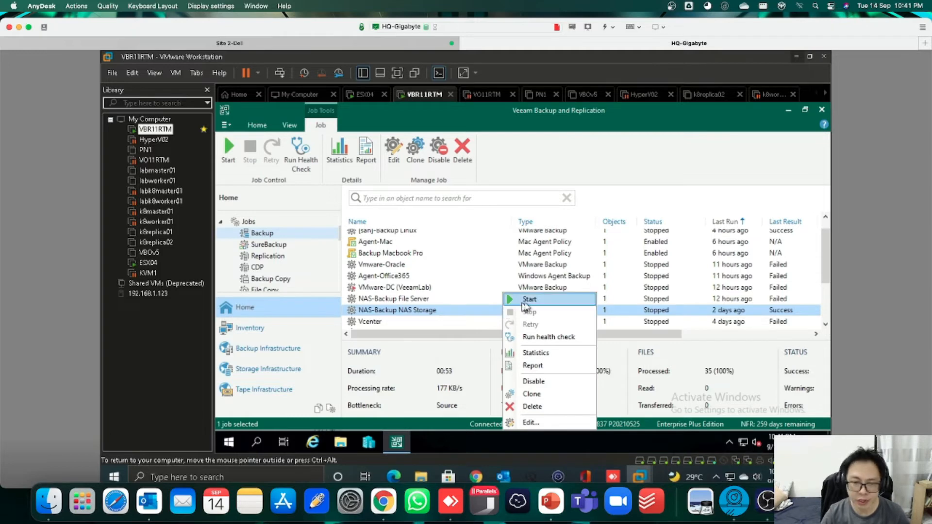
pyautogui.click(525, 302)
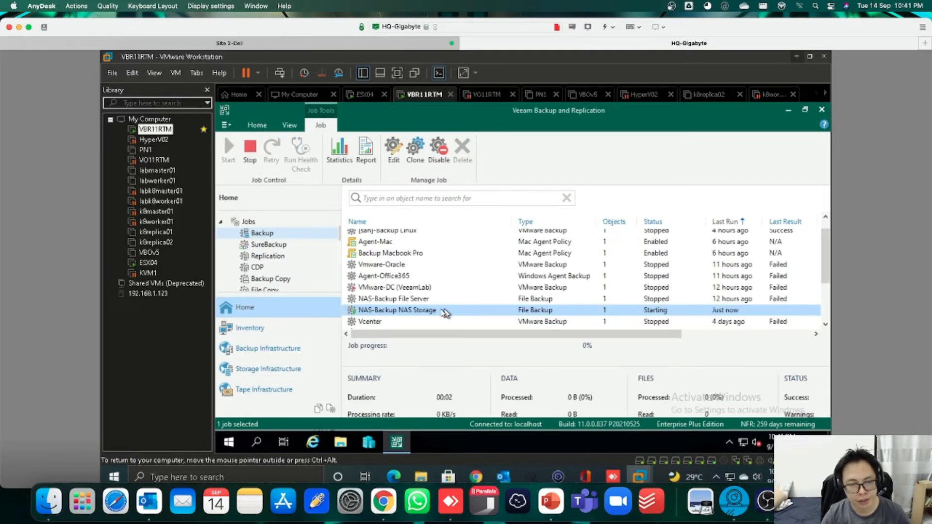
pyautogui.doubleClick(436, 309)
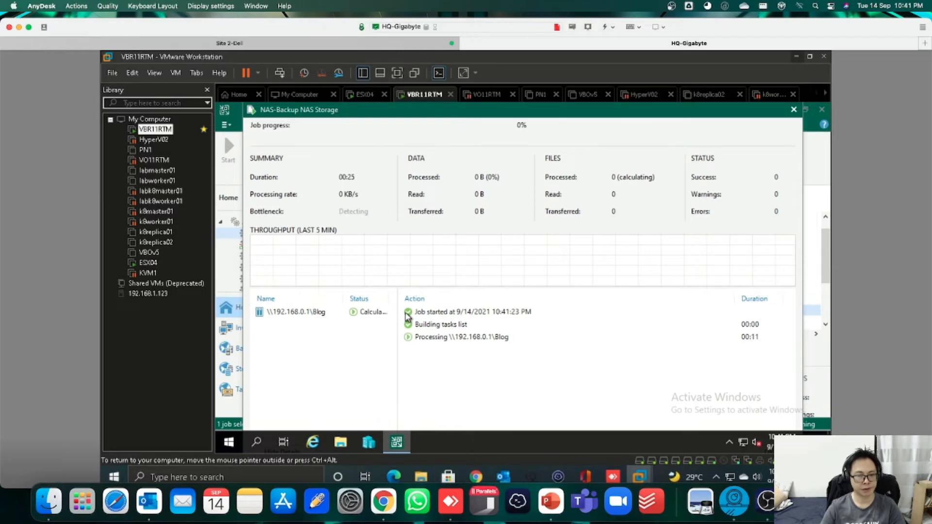
pyautogui.click(370, 314)
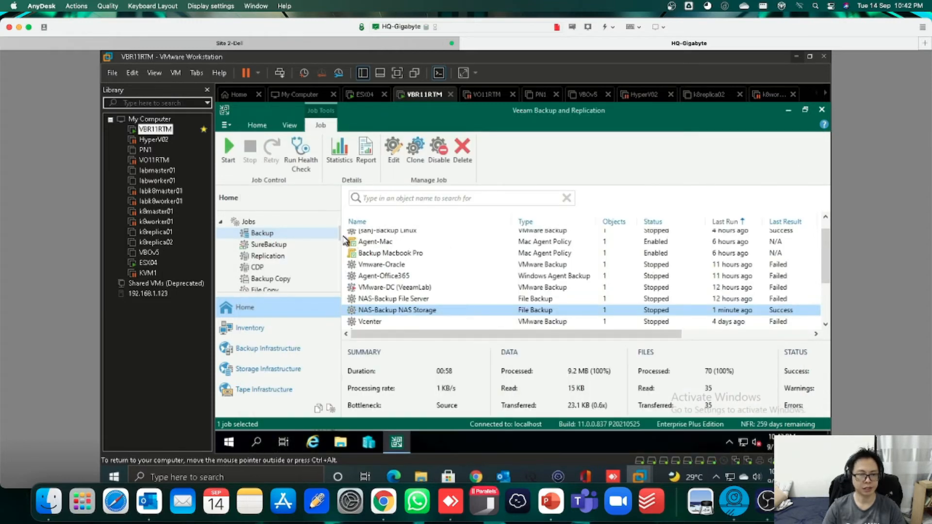
# Examine the restore points of the Blog share in the Backup NAS Storage disk backup's properties, and close them.
pyautogui.moveTo(341, 237); pyautogui.dragTo(342, 253)
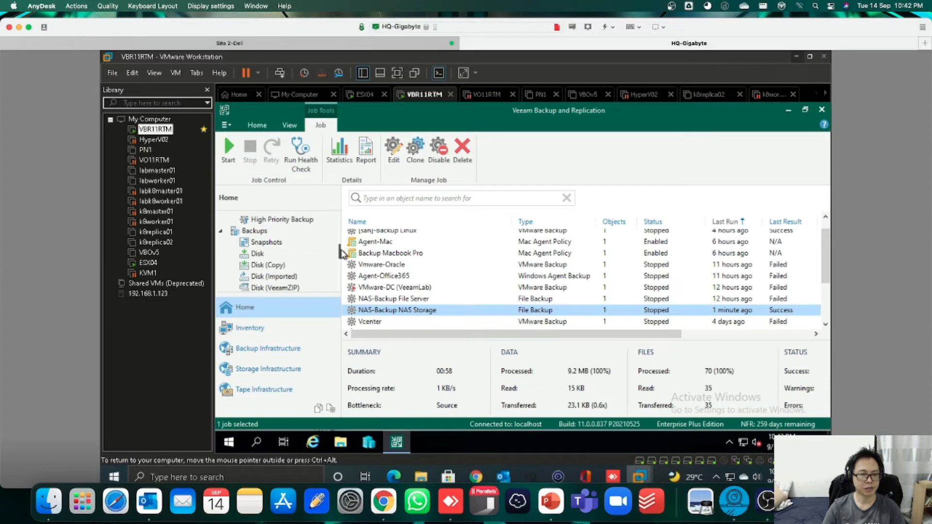
pyautogui.click(251, 256)
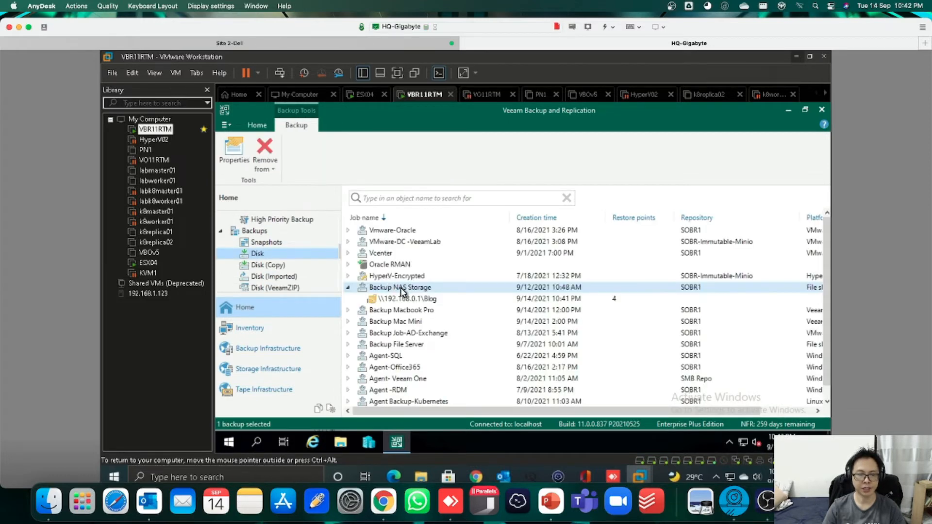
pyautogui.click(615, 301)
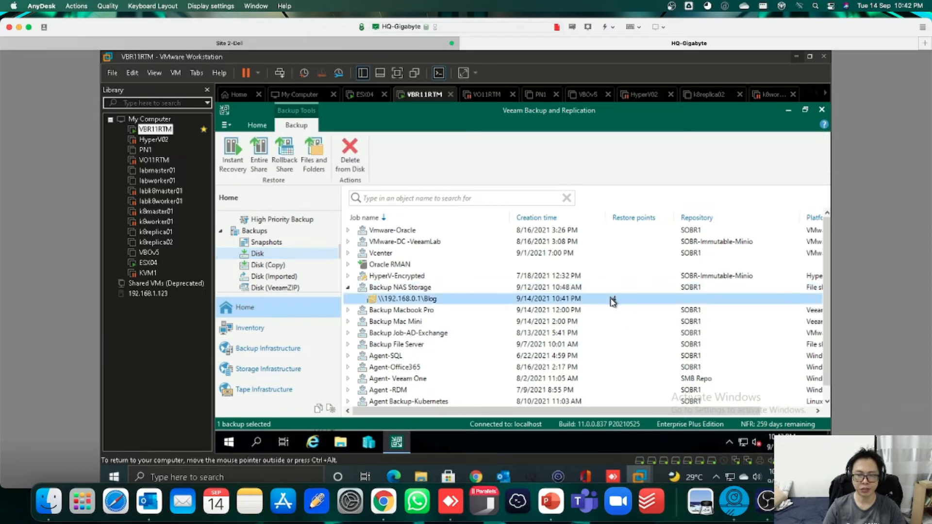
pyautogui.rightClick(420, 290)
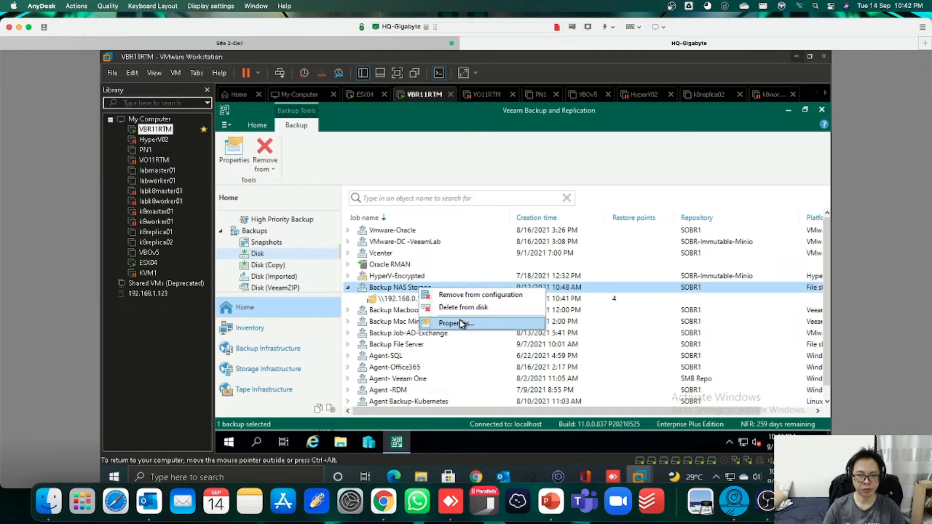
pyautogui.click(459, 323)
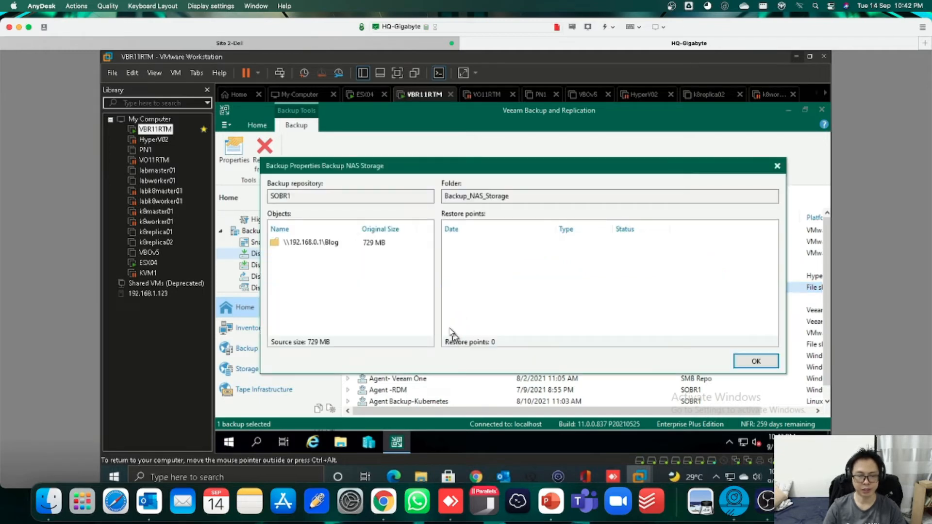
pyautogui.click(340, 242)
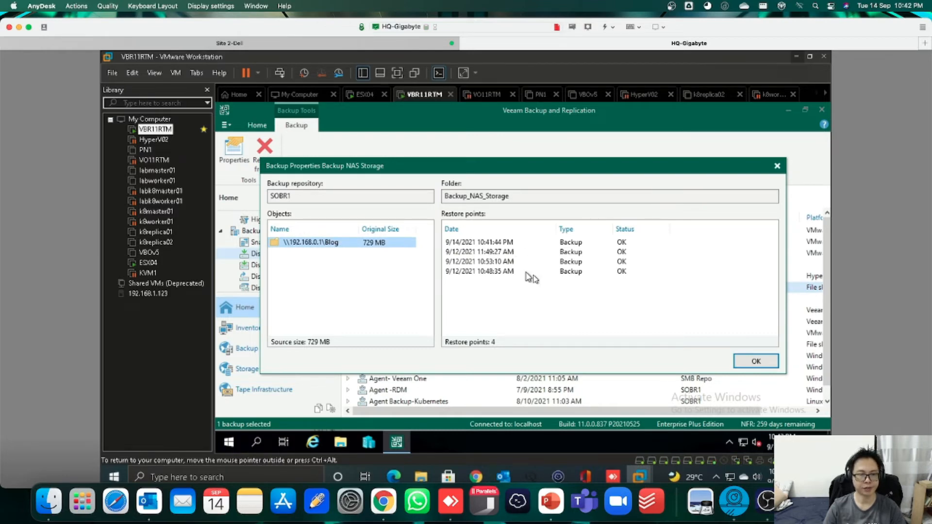
pyautogui.click(758, 362)
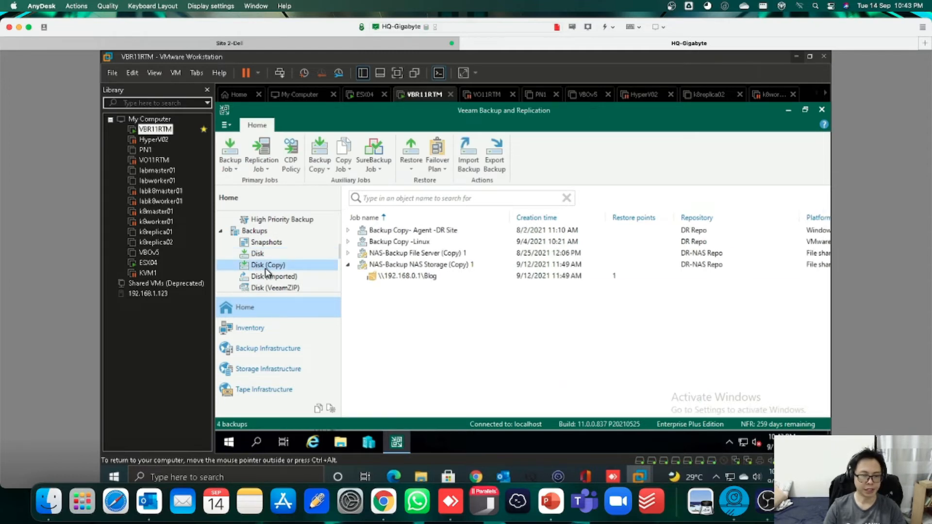
# Examine the restore points of the Blog share in the NAS-Backup NAS Storage (Copy) 1 backup's properties, and close them.
pyautogui.click(418, 267)
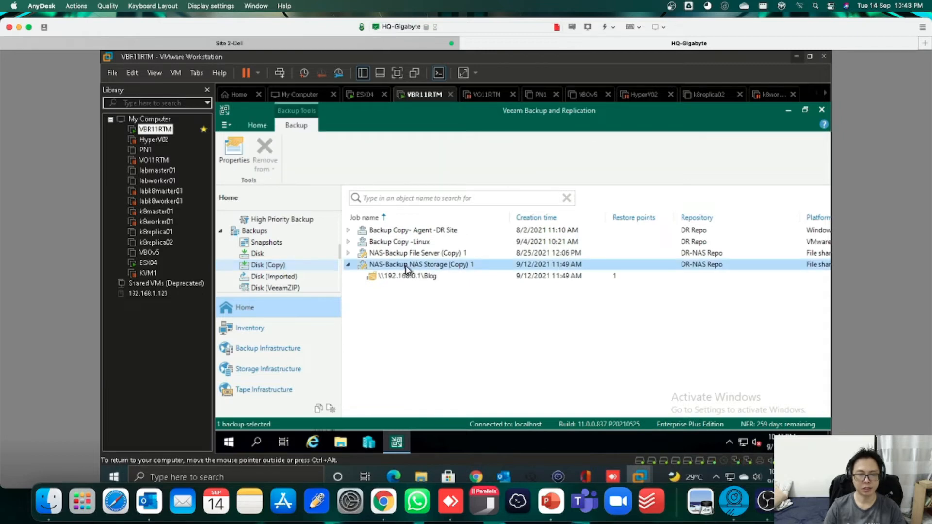
pyautogui.rightClick(406, 266)
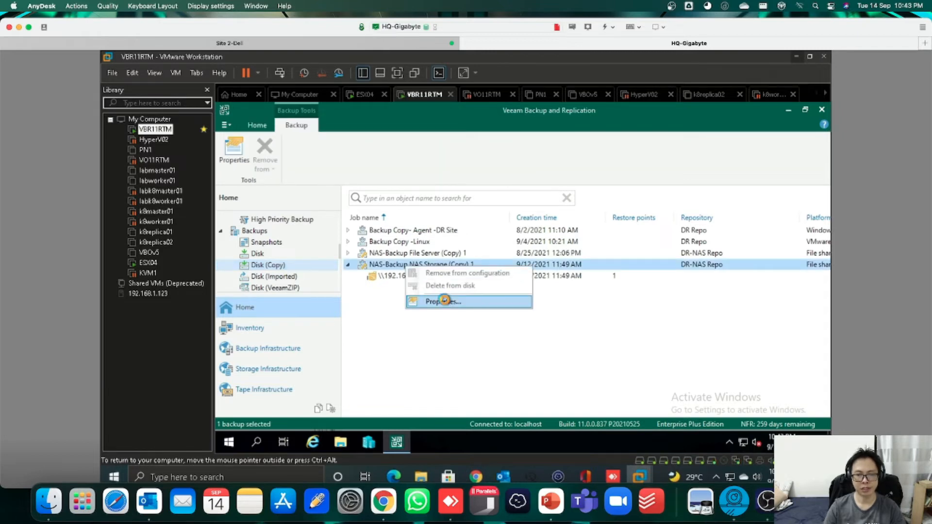
pyautogui.click(430, 303)
pyautogui.click(348, 245)
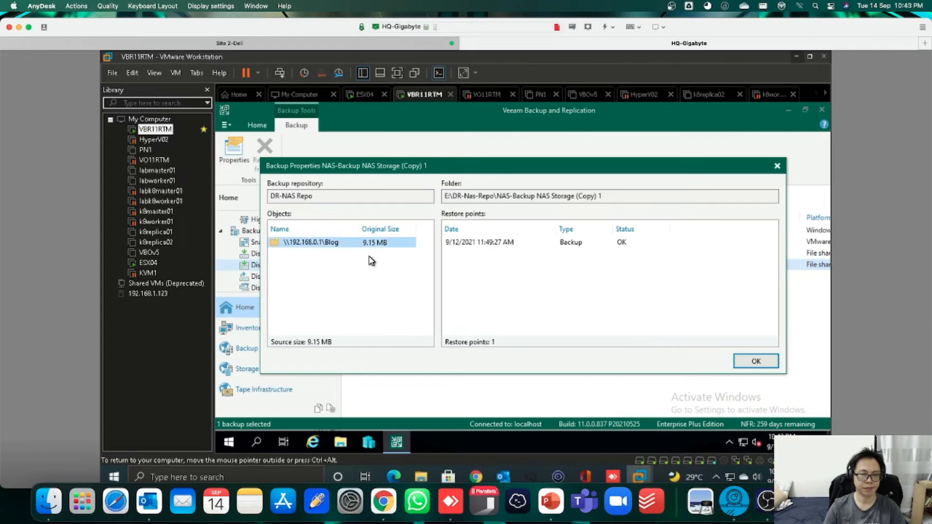
pyautogui.click(746, 361)
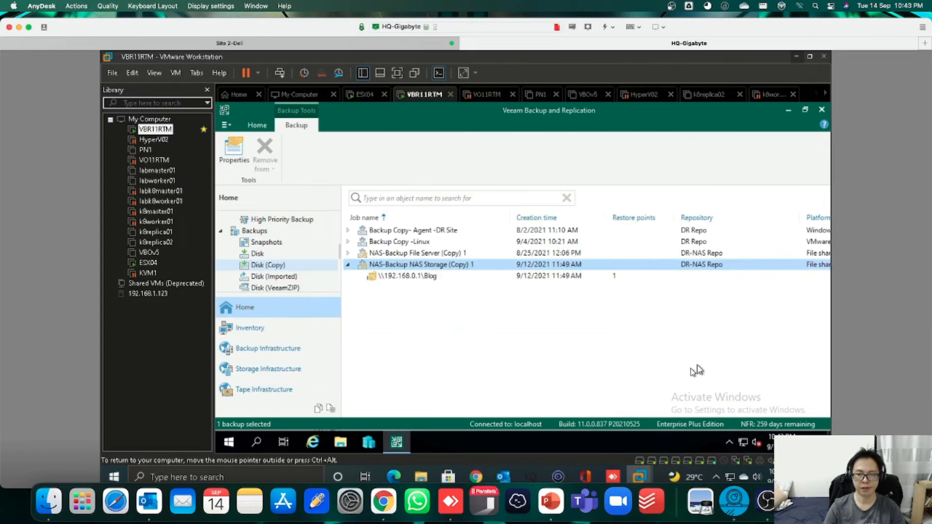
pyautogui.click(687, 369)
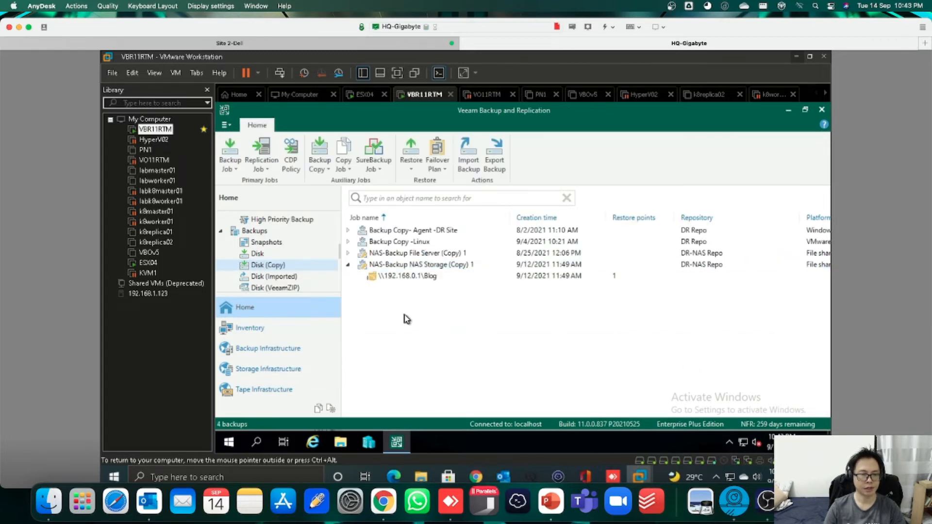
# Return to the disk backups, switch to File Explorer, and open the network share \\192.168.0.1\blog.
pyautogui.click(261, 254)
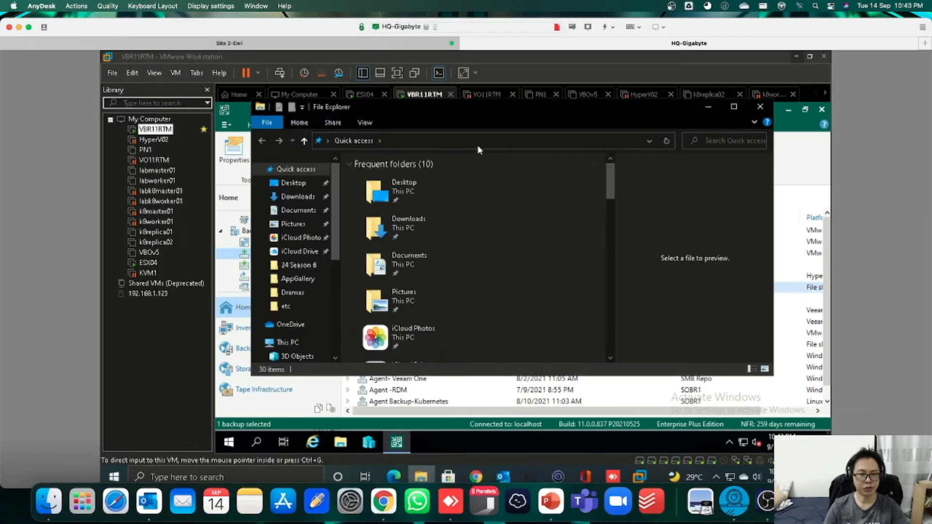
pyautogui.click(478, 144)
pyautogui.write('\\\\19')
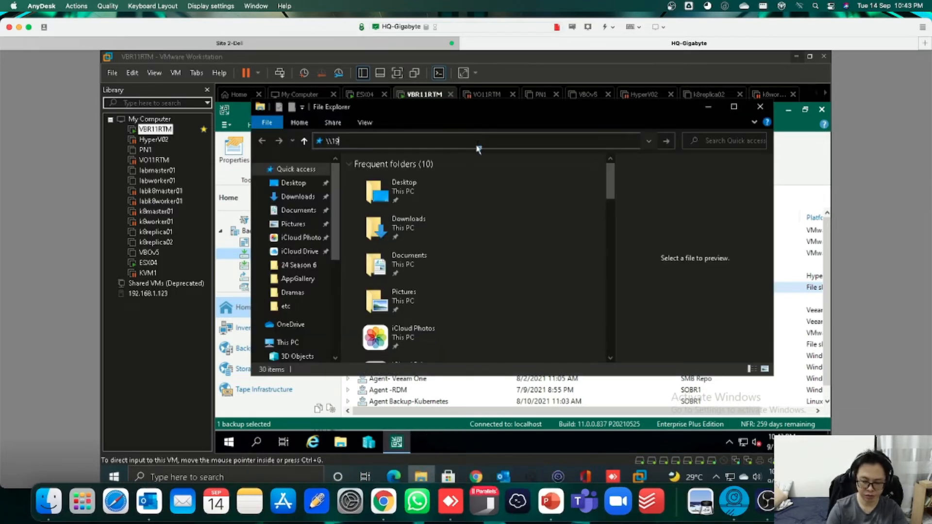
pyautogui.write('2.1')
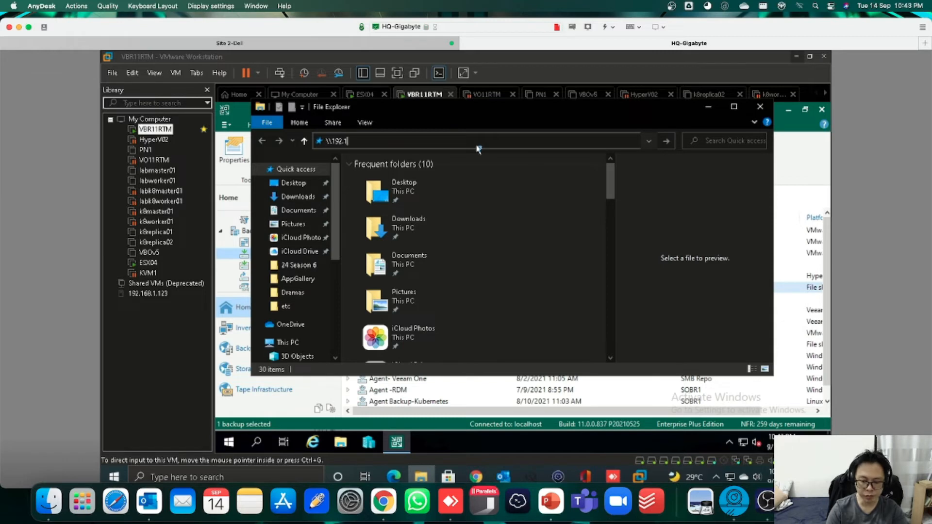
pyautogui.write('68')
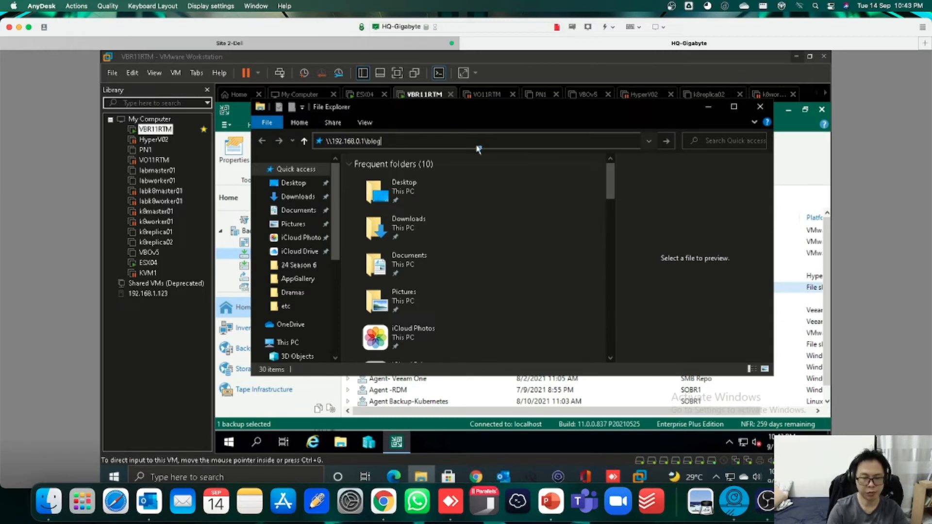
pyautogui.write('.0.1\\blog')
pyautogui.press('Return')
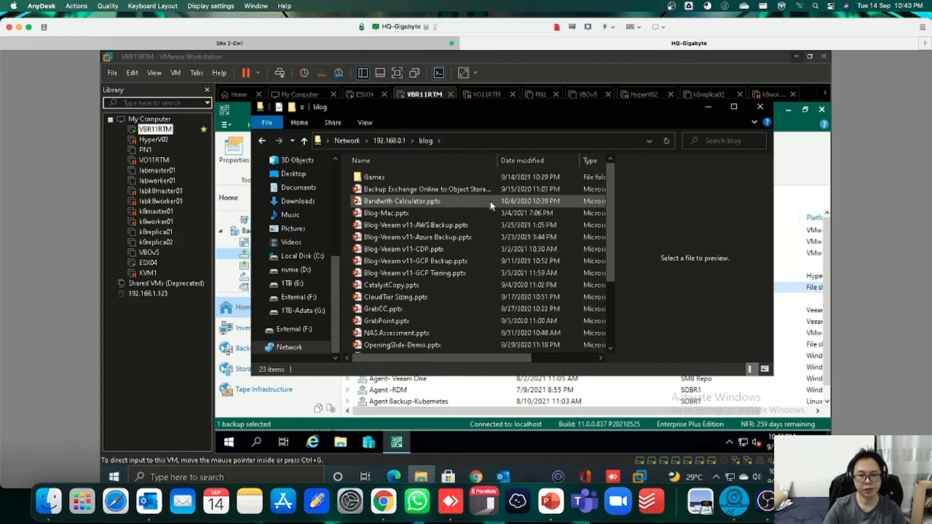
# Move the Backup Exchange Online presentation into Games, permanently delete the presentations from Bandwith Calculator.pptx through VCSP-BaaS.pptx, and close the window.
pyautogui.doubleClick(447, 189)
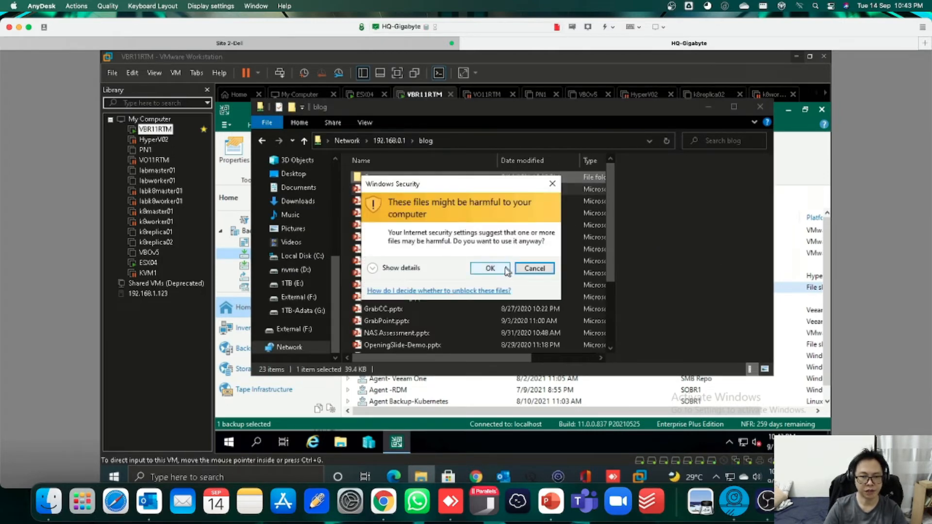
pyautogui.click(490, 268)
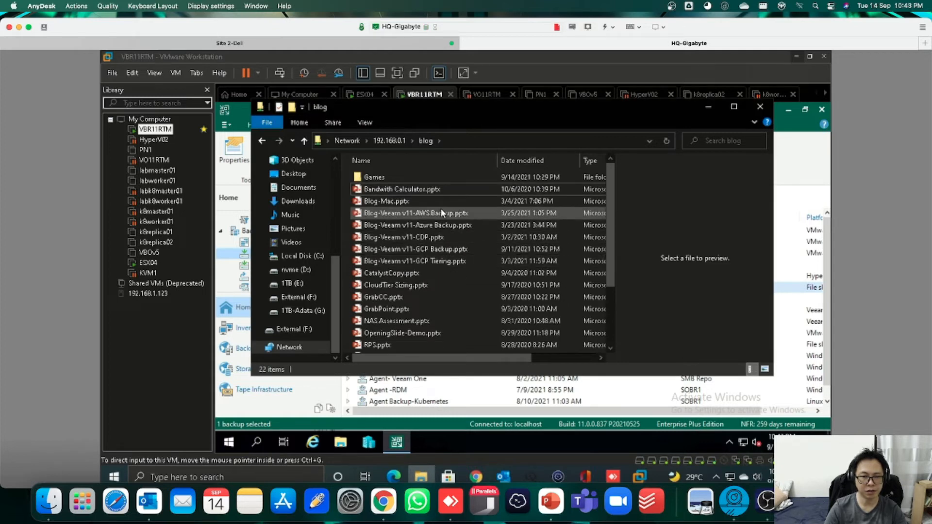
pyautogui.click(439, 189)
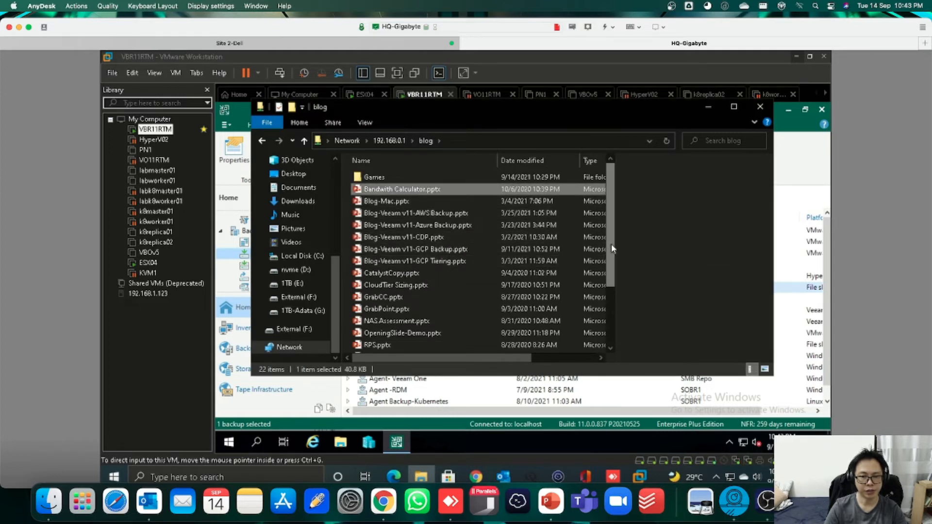
pyautogui.moveTo(611, 244); pyautogui.dragTo(611, 283)
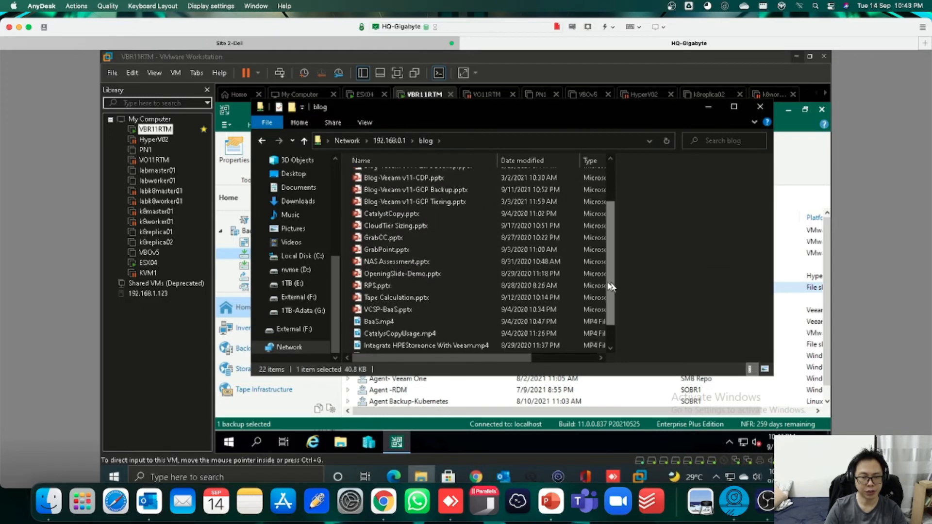
pyautogui.keyDown('shift'); pyautogui.click(433, 308); pyautogui.keyUp('shift')
pyautogui.rightClick(433, 308)
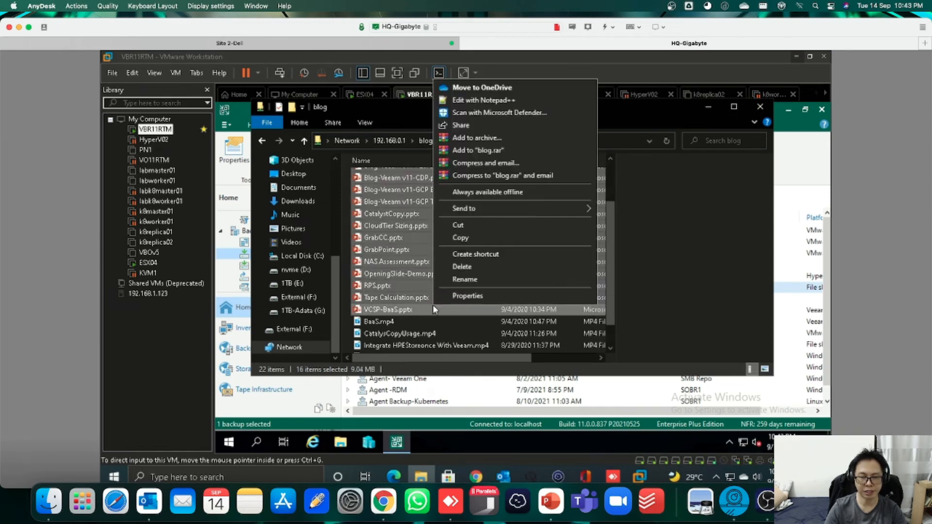
pyautogui.click(488, 265)
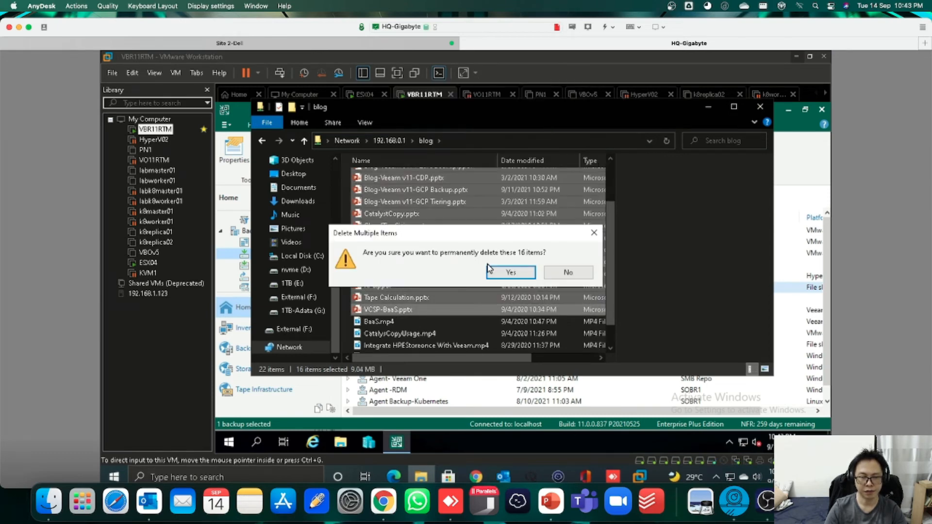
pyautogui.click(512, 272)
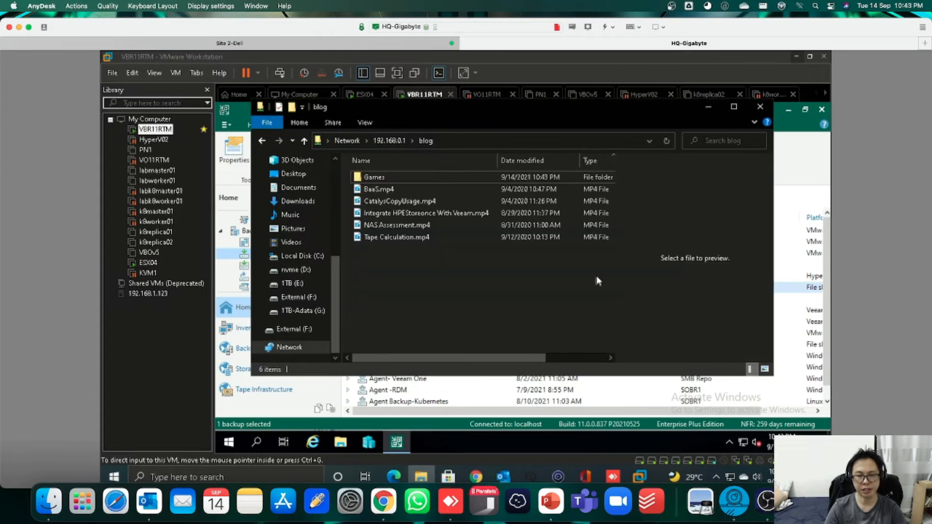
pyautogui.click(383, 190)
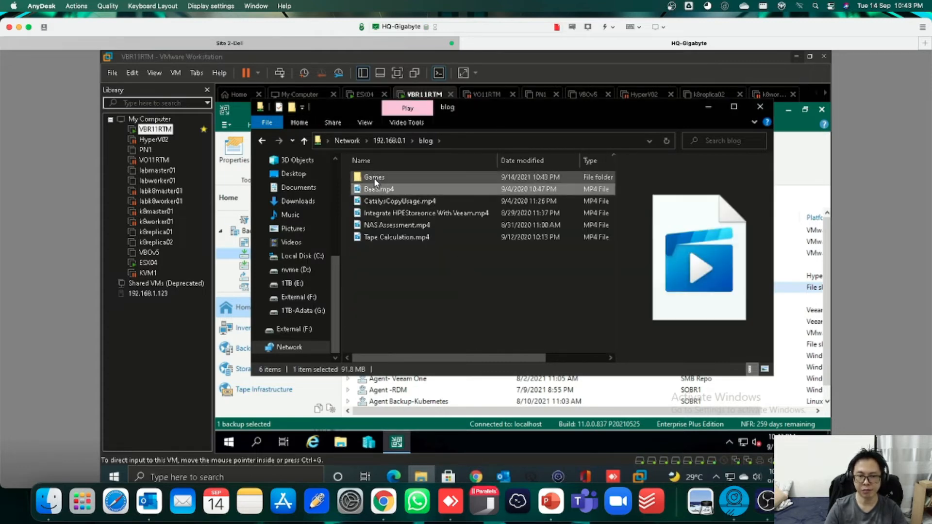
pyautogui.click(375, 181)
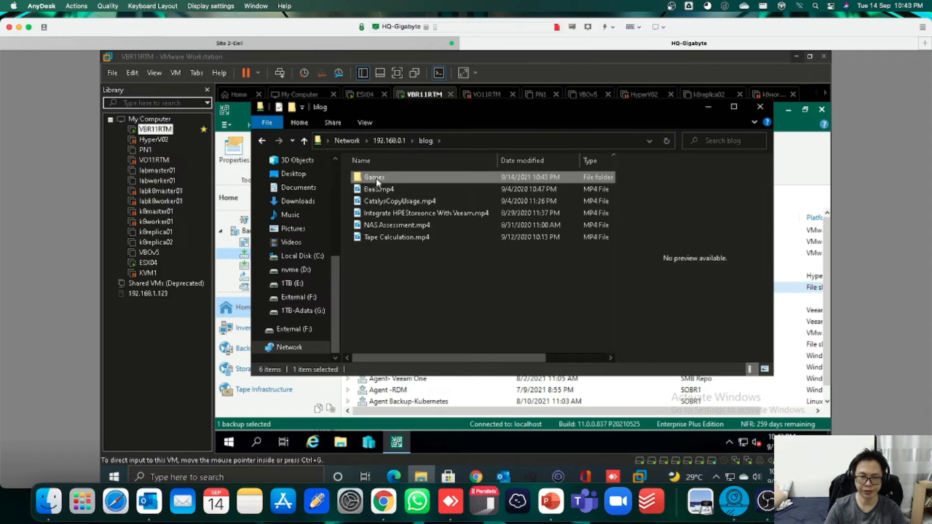
pyautogui.click(760, 107)
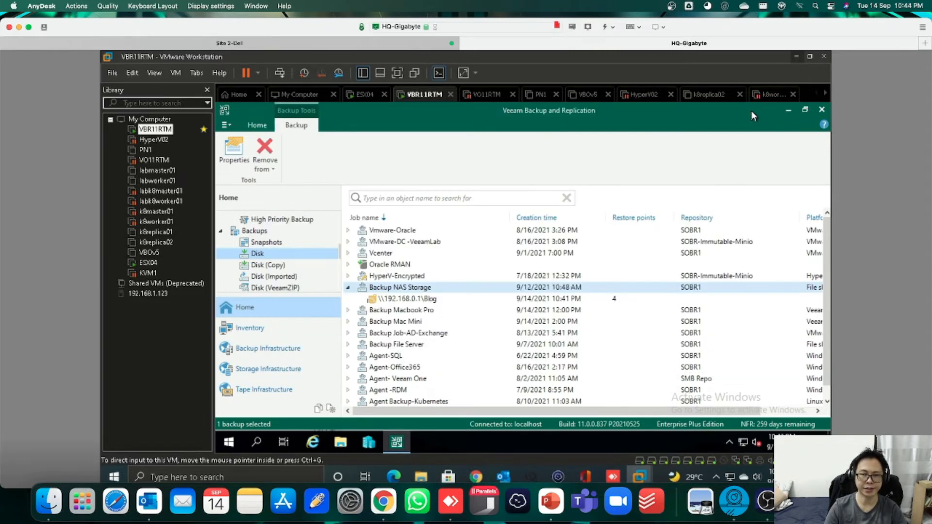
# Start a rollback to a point in time for the Blog share of the Backup NAS Storage disk backup.
pyautogui.rightClick(417, 293)
pyautogui.click(377, 291)
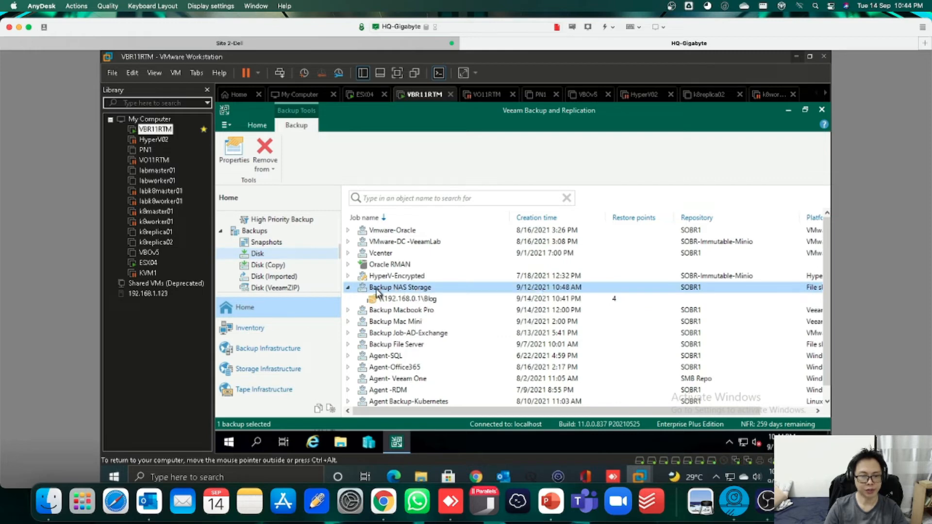
pyautogui.click(380, 300)
pyautogui.rightClick(384, 299)
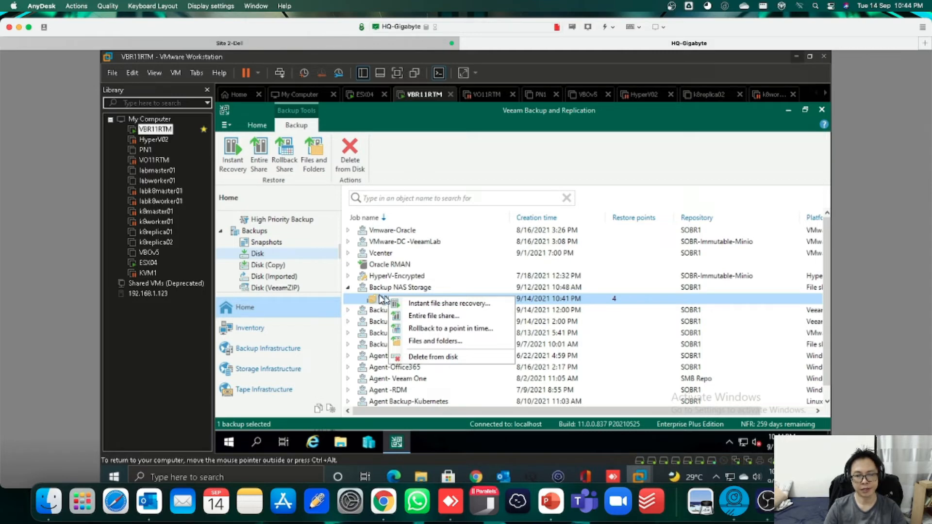
pyautogui.click(449, 330)
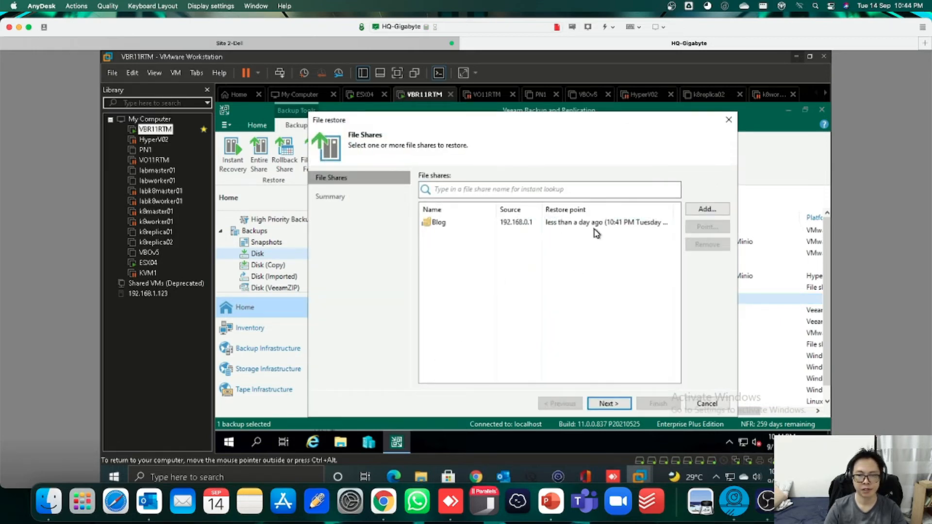
# Choose the Blog share's latest restore point, September 14, 2021 10:41 PM, and start the restore.
pyautogui.click(593, 224)
pyautogui.click(699, 228)
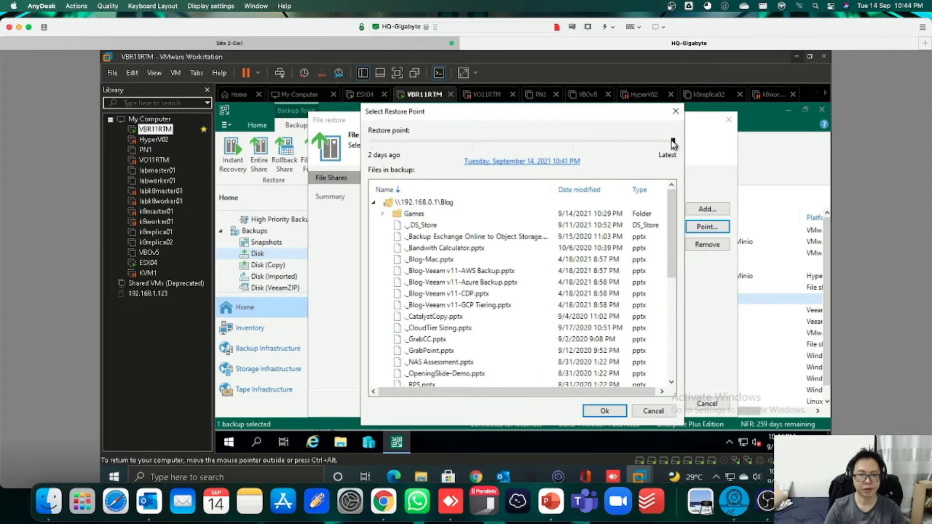
pyautogui.moveTo(674, 142)
pyautogui.mouseDown()
pyautogui.moveTo(405, 152)
pyautogui.moveTo(675, 145)
pyautogui.mouseUp()
pyautogui.click(422, 215)
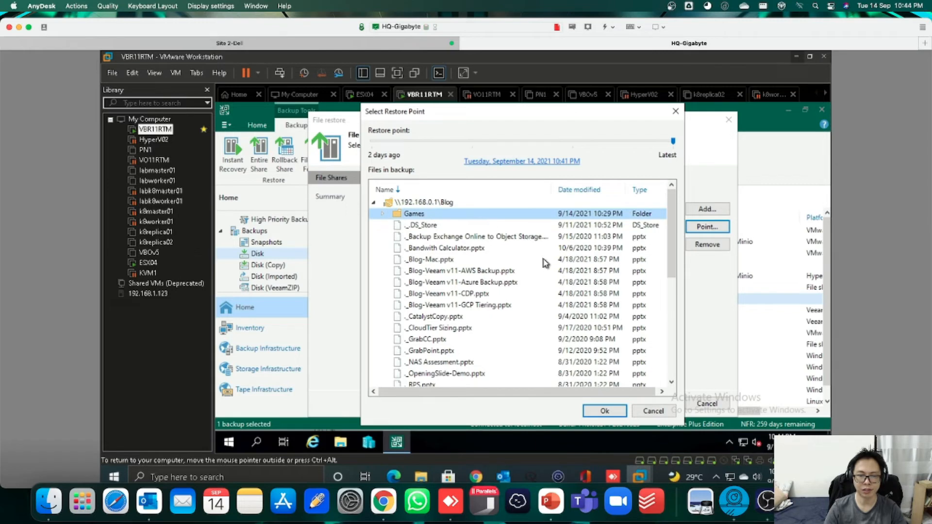
pyautogui.moveTo(672, 241)
pyautogui.mouseDown()
pyautogui.moveTo(673, 298)
pyautogui.moveTo(686, 330)
pyautogui.moveTo(684, 231)
pyautogui.mouseUp()
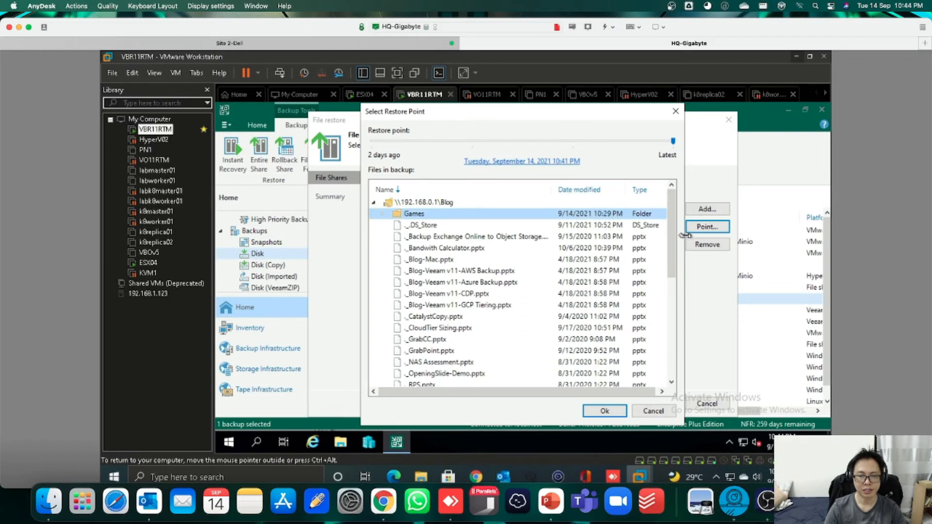
pyautogui.click(605, 411)
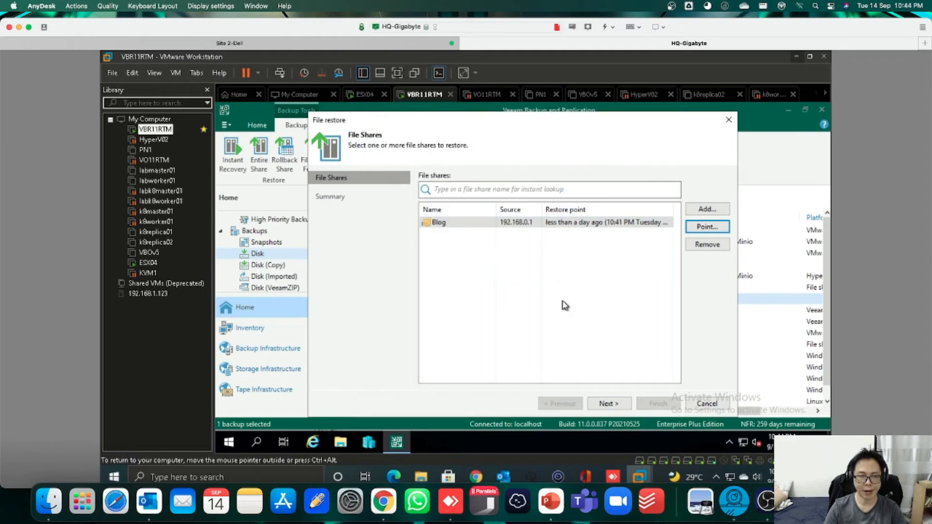
pyautogui.click(612, 405)
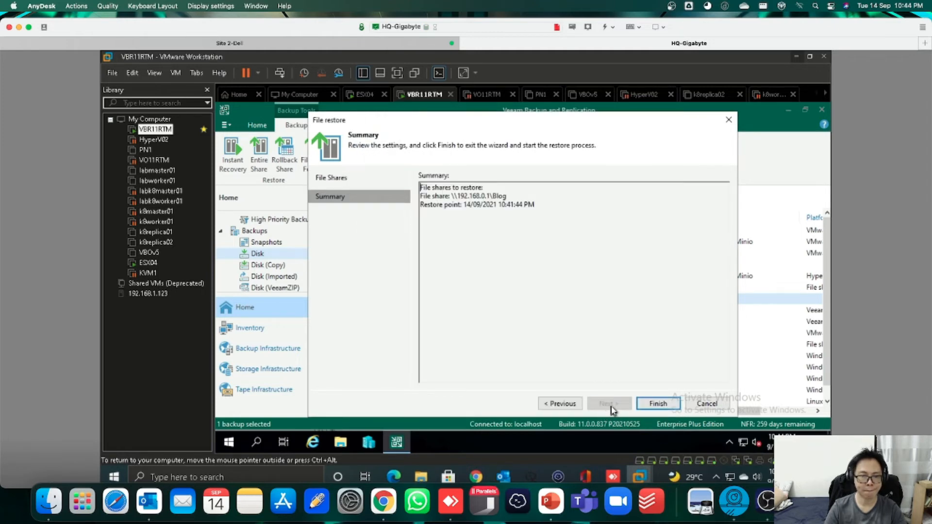
pyautogui.click(658, 404)
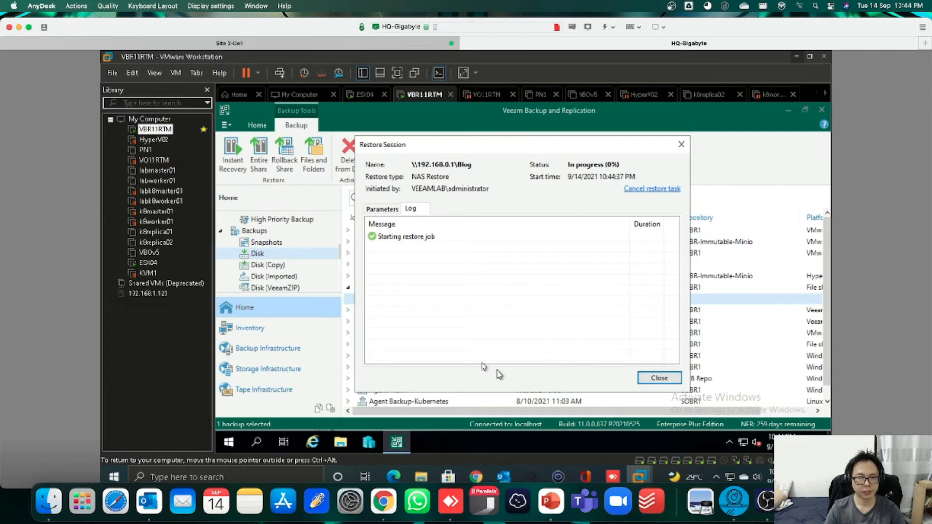
# Switch to File Explorer and open \\192.168.0.1\blog to check the restored files.
pyautogui.click(420, 476)
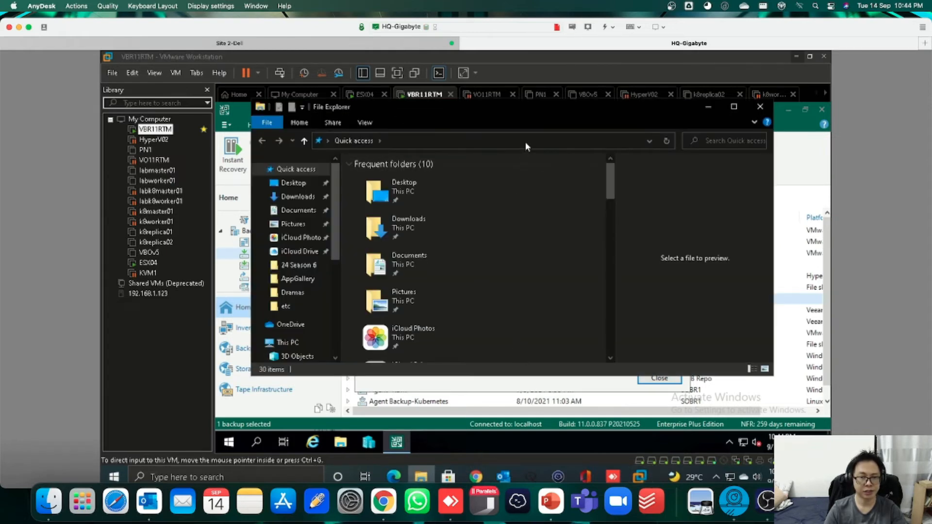
pyautogui.click(526, 142)
pyautogui.write('\\\\')
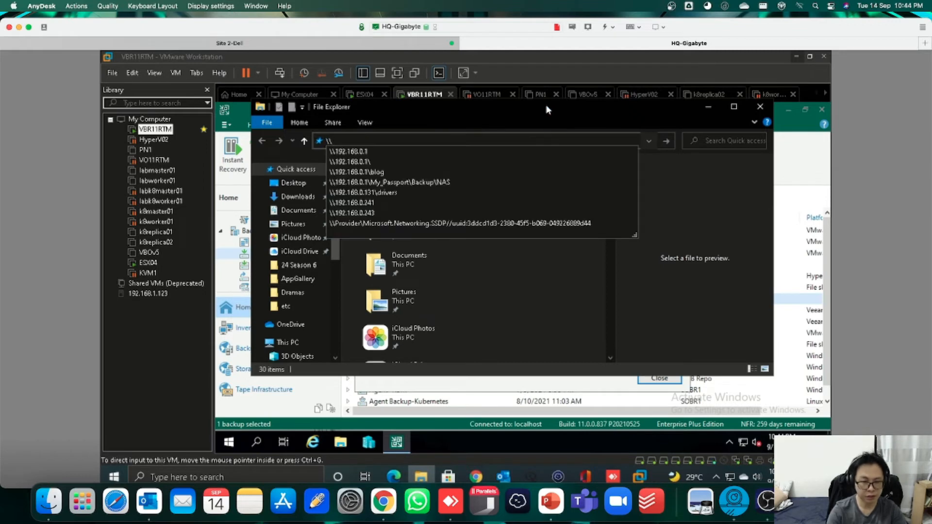
pyautogui.press('Down')
pyautogui.press('Down')
pyautogui.press('Down')
pyautogui.press('Return')
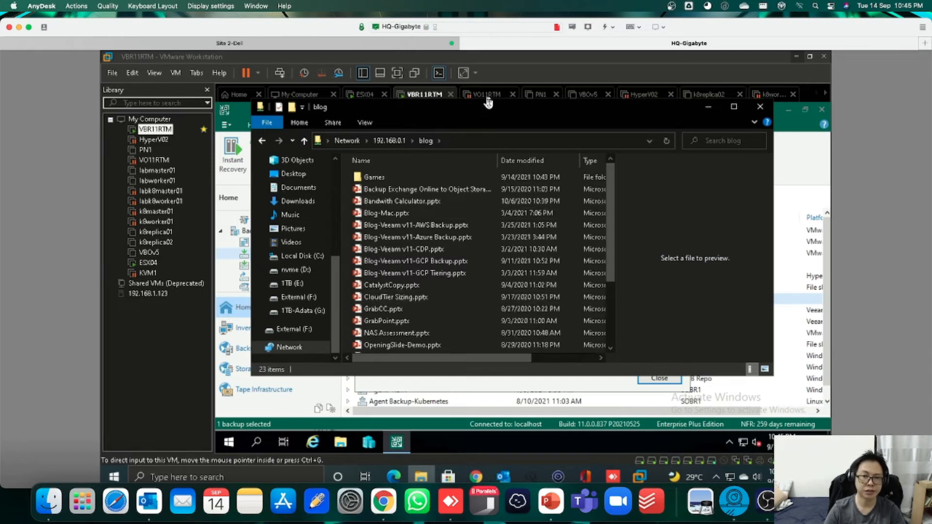
# Move the blog window aside to read the restore session log, recheck the files, and minimise the window.
pyautogui.moveTo(490, 106); pyautogui.dragTo(565, 372)
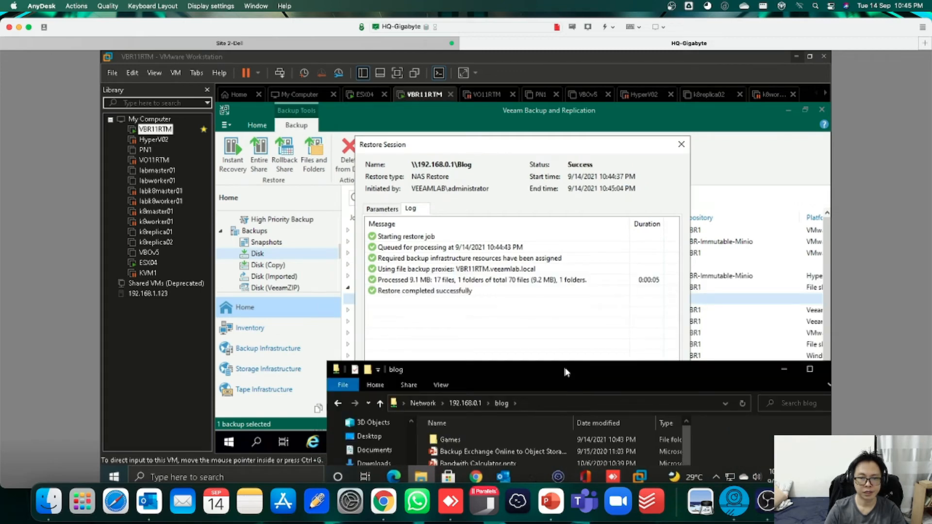
pyautogui.moveTo(564, 367); pyautogui.dragTo(535, 137)
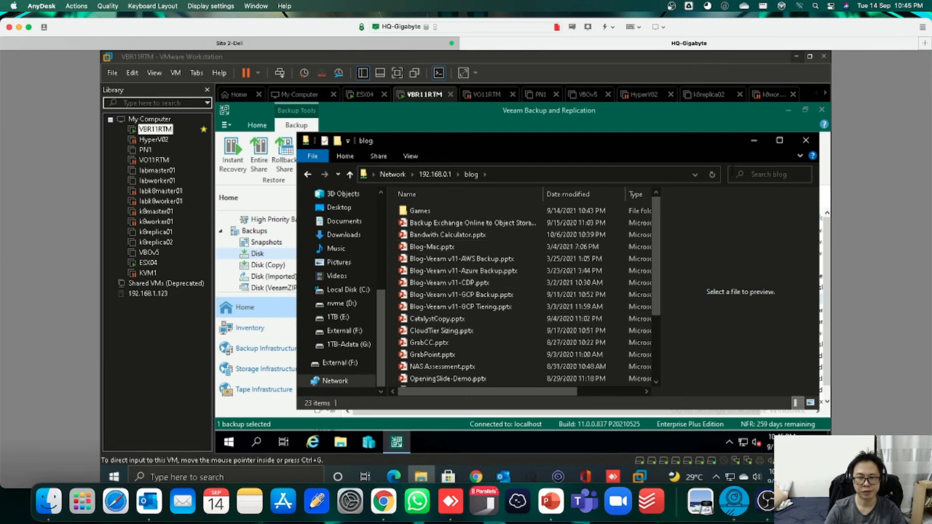
pyautogui.click(753, 143)
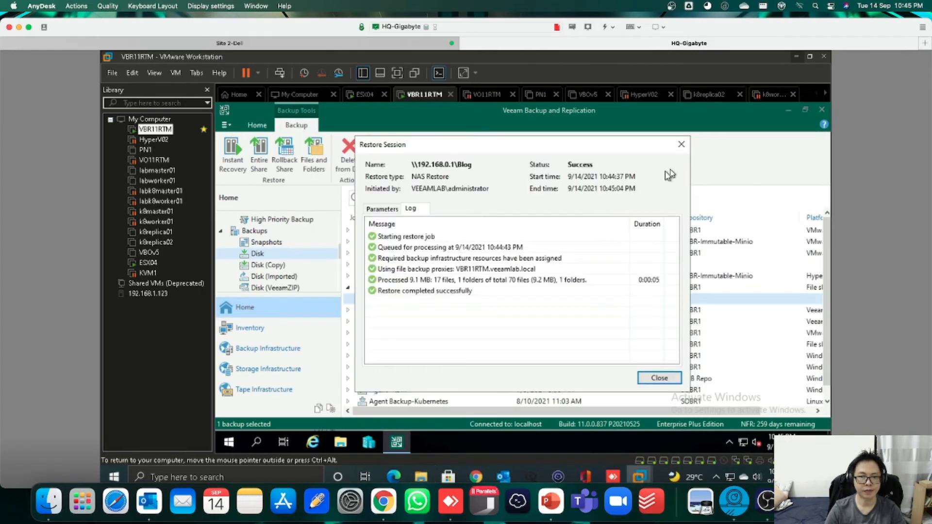
# Close the restore session and, in File Explorer, delete all PowerPoint files in the blog share, through VCSP-BaaS.pptx, keeping the Games folder and MP4 files.
pyautogui.click(660, 378)
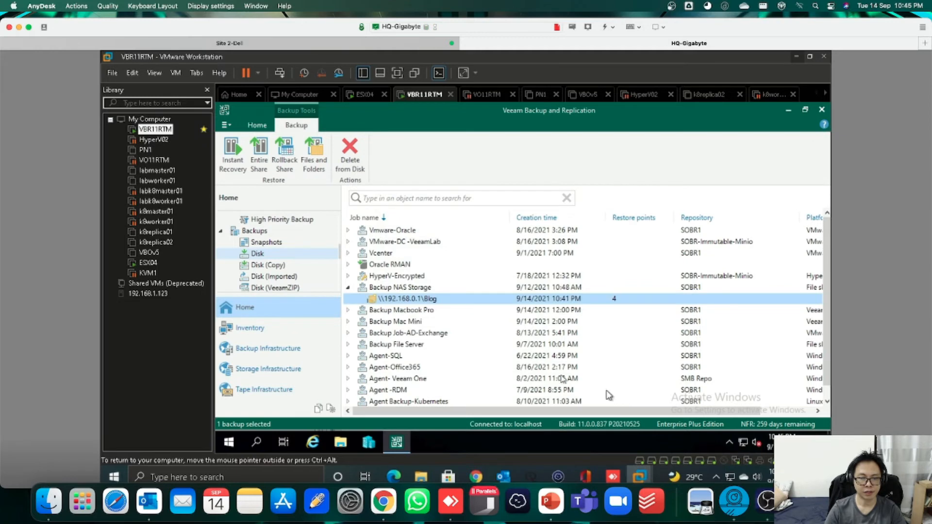
pyautogui.rightClick(407, 303)
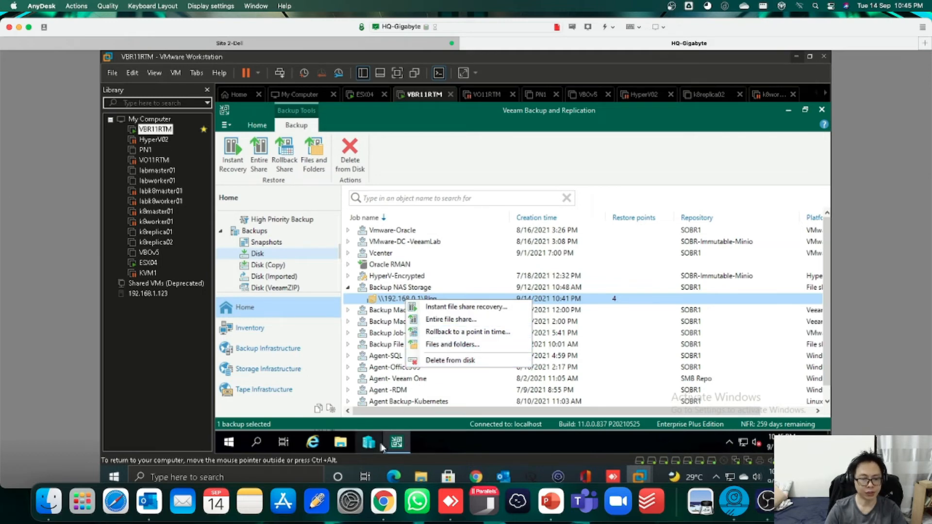
pyautogui.click(421, 481)
pyautogui.click(481, 224)
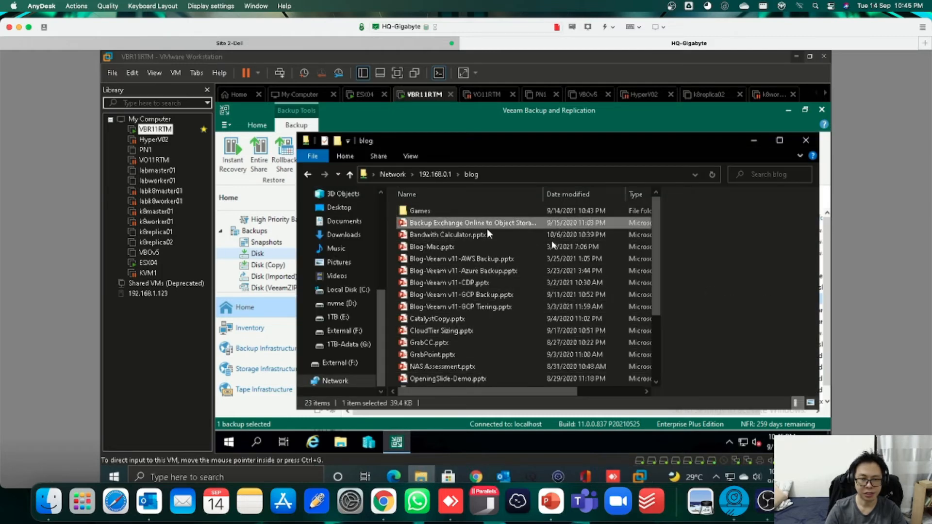
pyautogui.moveTo(653, 283); pyautogui.dragTo(657, 352)
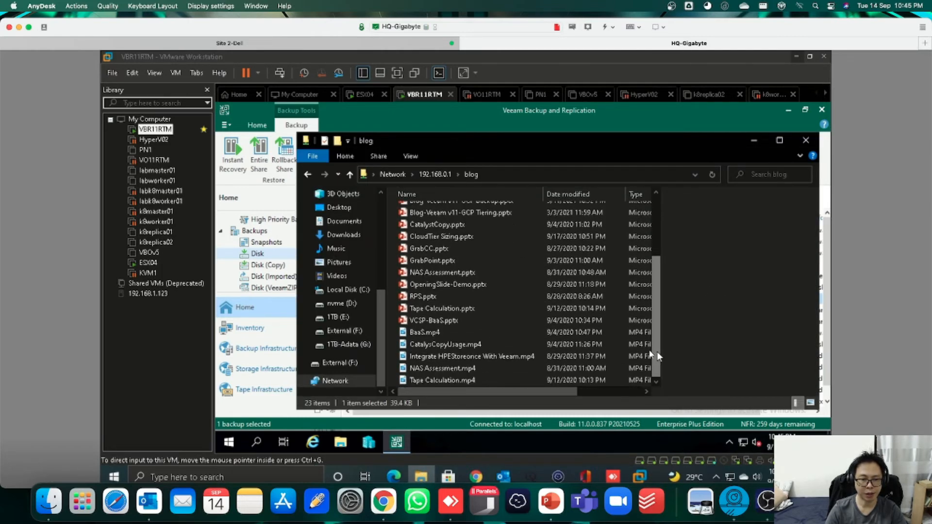
pyautogui.keyDown('shift'); pyautogui.click(471, 320); pyautogui.keyUp('shift')
pyautogui.press('Return')
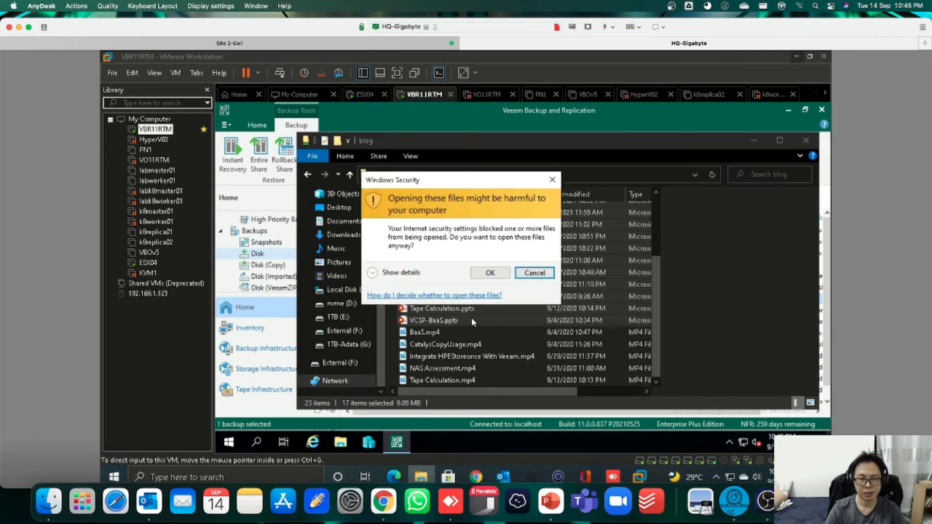
pyautogui.click(535, 273)
pyautogui.rightClick(471, 317)
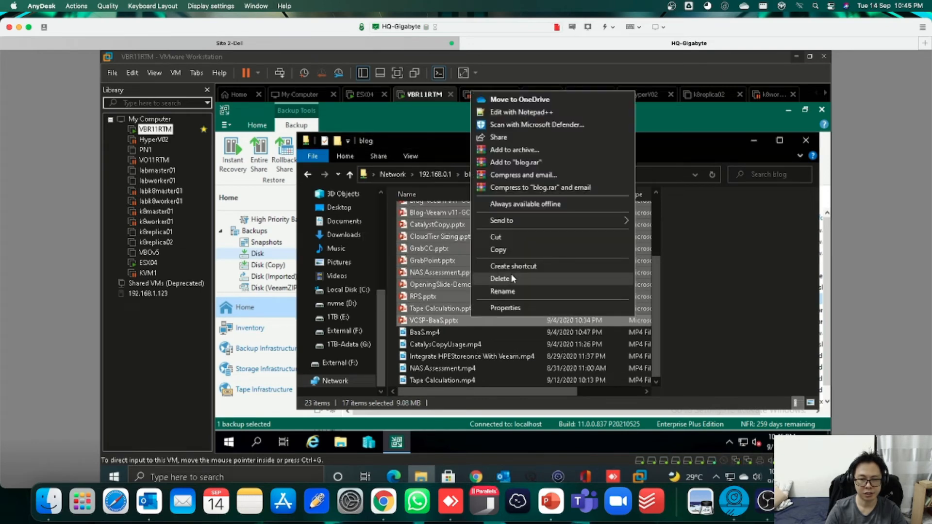
pyautogui.click(512, 277)
pyautogui.click(508, 271)
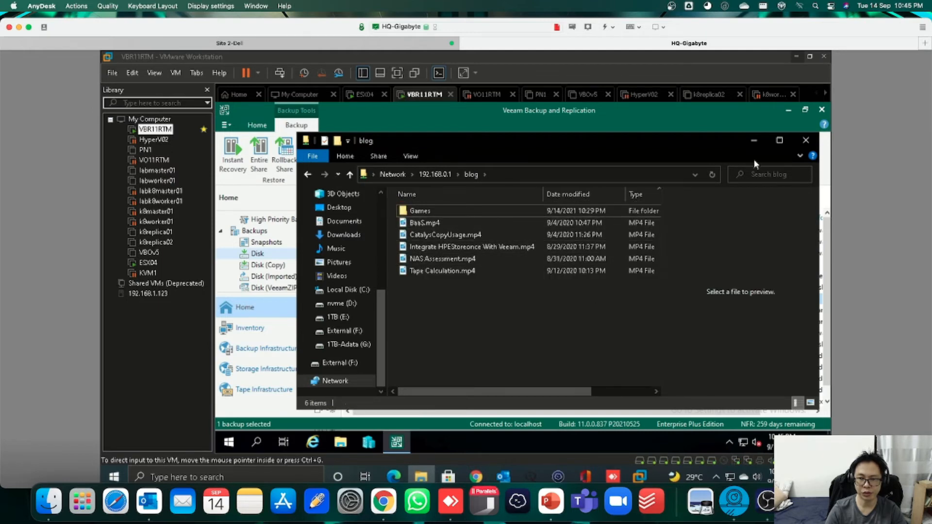
# Minimise the blog folder window and start a files and folders restore for the Blog share of Backup NAS Storage.
pyautogui.click(754, 140)
pyautogui.rightClick(406, 299)
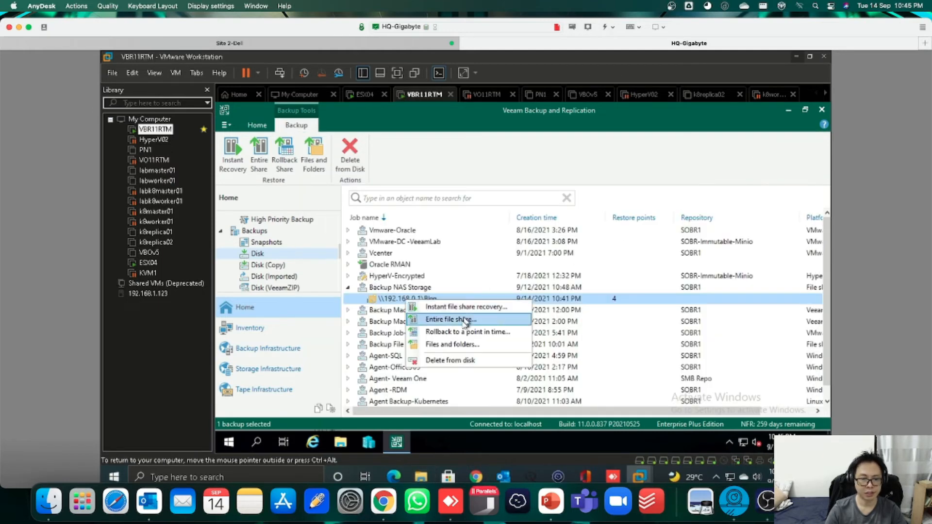
pyautogui.click(462, 346)
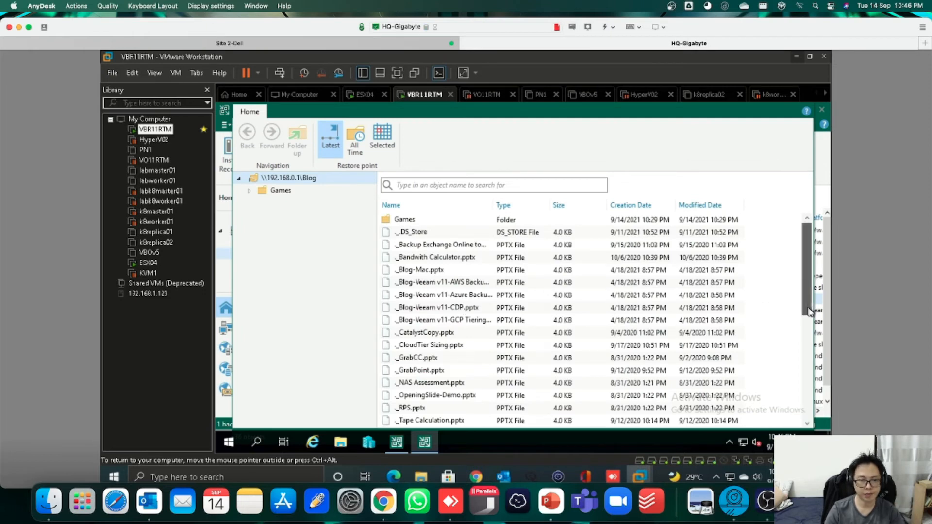
# Restore the PPTX files from Backup Exchange Online through VCSP-BaaS.pptx to their original location using the Overwrite option.
pyautogui.moveTo(809, 311); pyautogui.dragTo(831, 417)
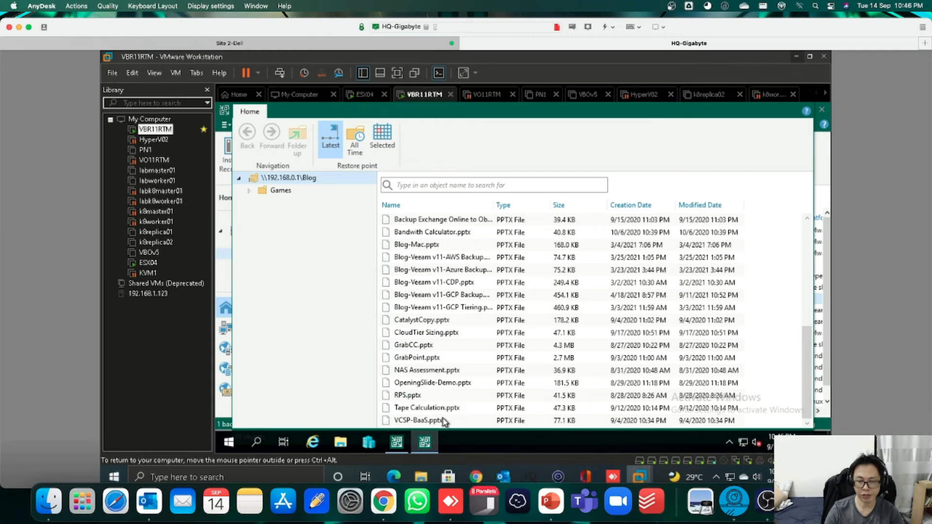
pyautogui.click(460, 420)
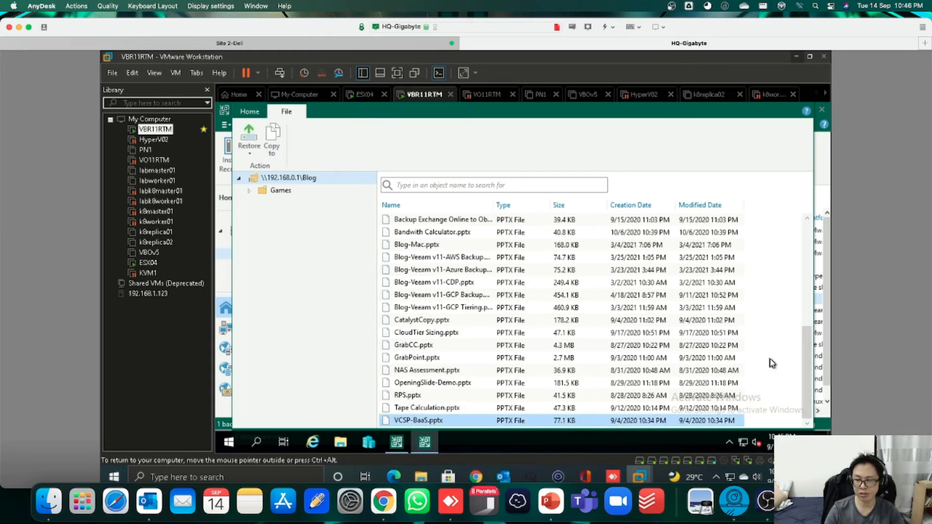
pyautogui.scroll(3, 804, 347)
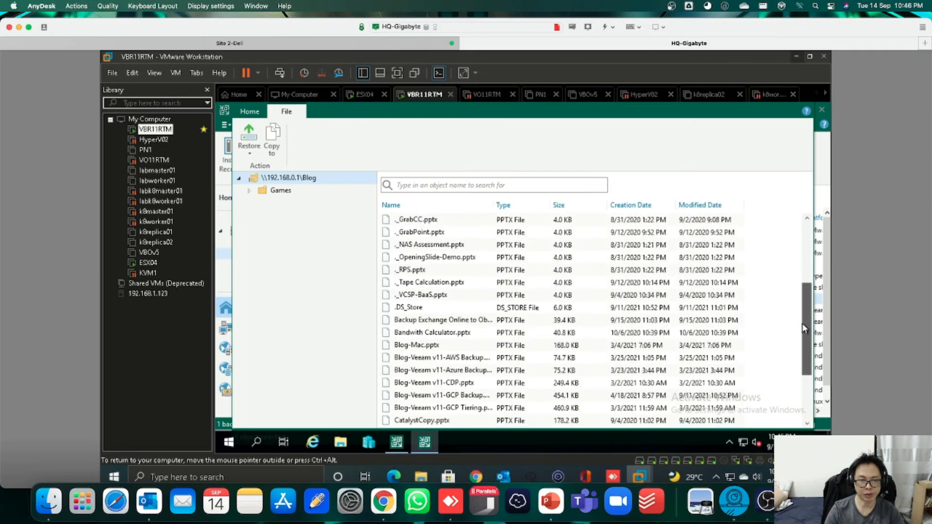
pyautogui.keyDown('shift'); pyautogui.click(465, 323); pyautogui.keyUp('shift')
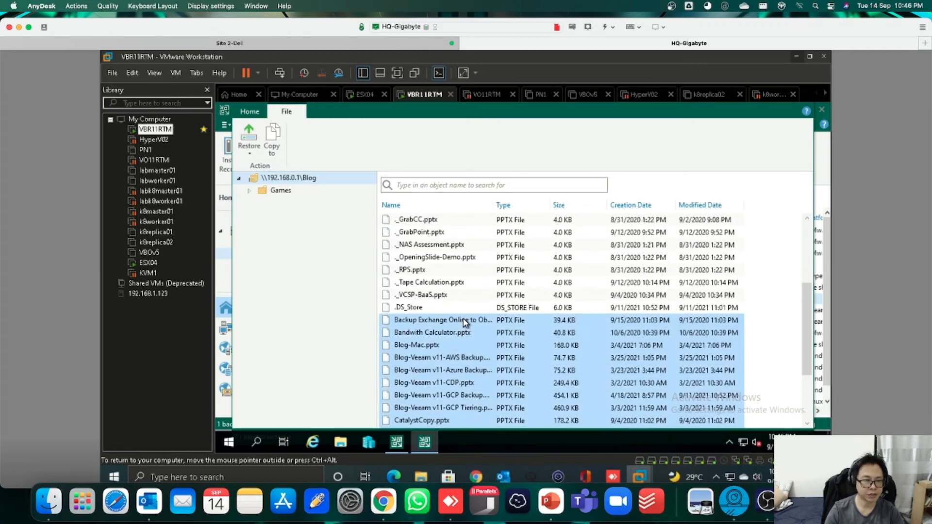
pyautogui.rightClick(447, 326)
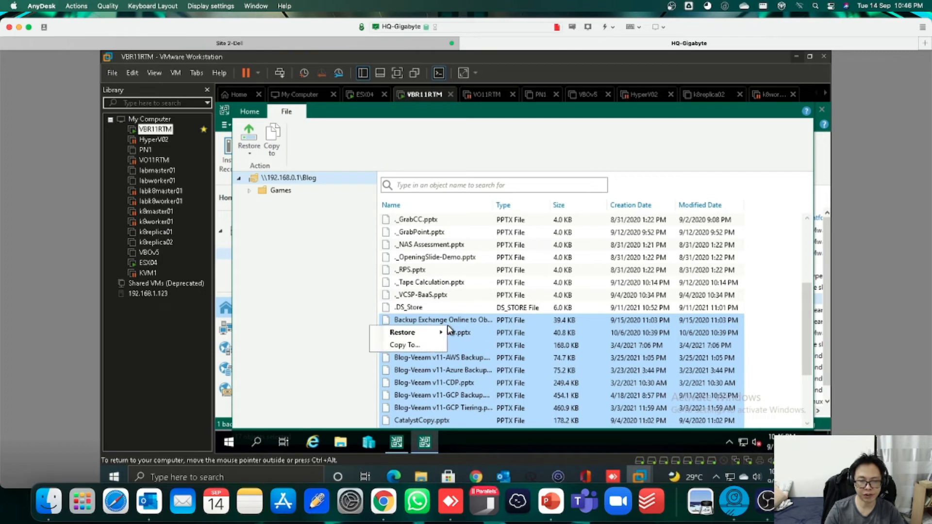
pyautogui.moveTo(432, 334)
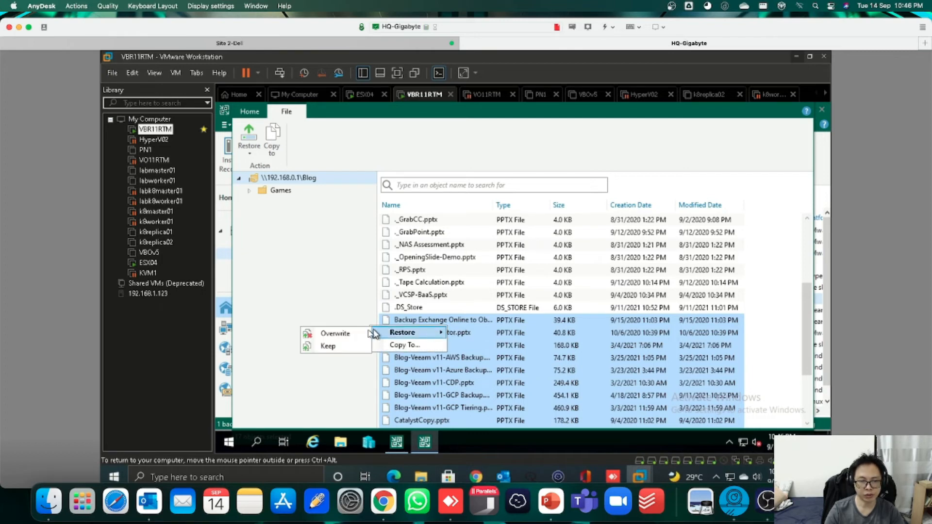
pyautogui.click(335, 334)
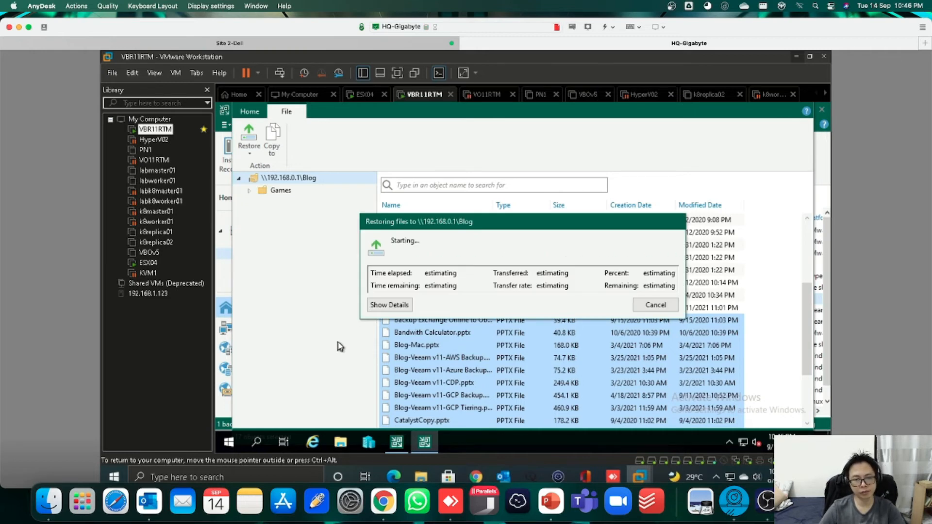
# Show the file restore's details and move its progress window up to read the message log.
pyautogui.click(383, 306)
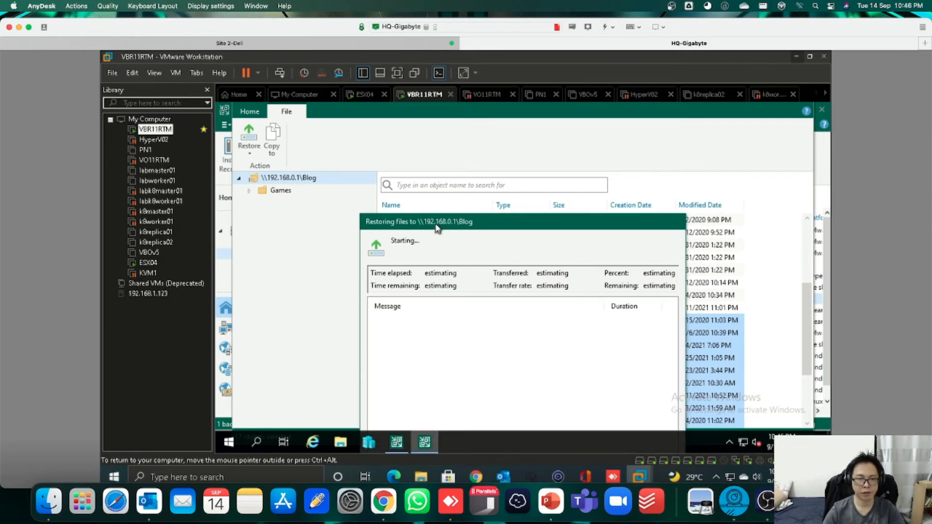
pyautogui.moveTo(436, 214); pyautogui.dragTo(436, 146)
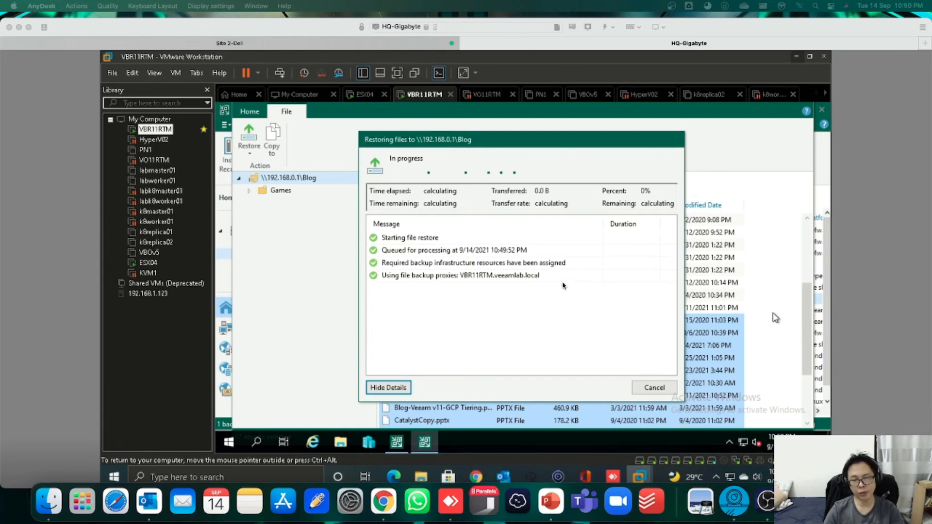
pyautogui.click(486, 278)
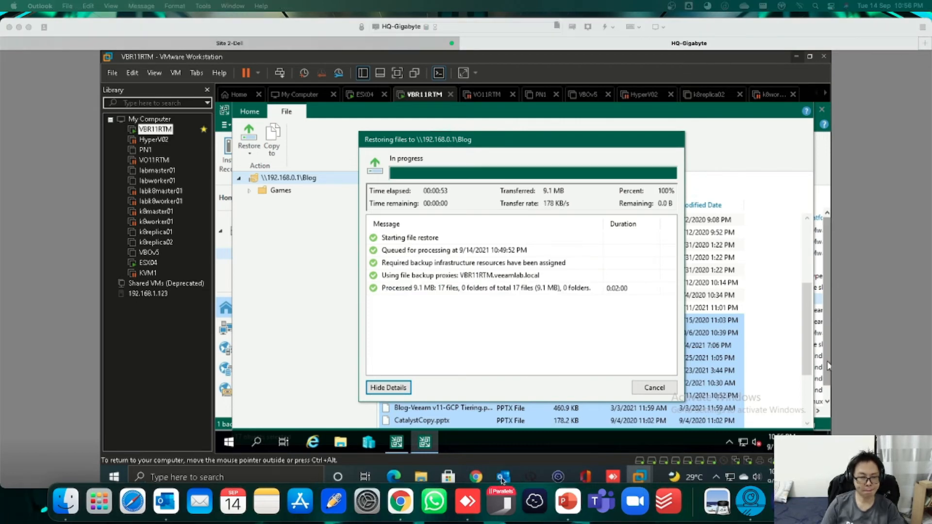
# Switch to File Explorer to check the presentations in the blog share, and close that window and the backup browser.
pyautogui.click(421, 477)
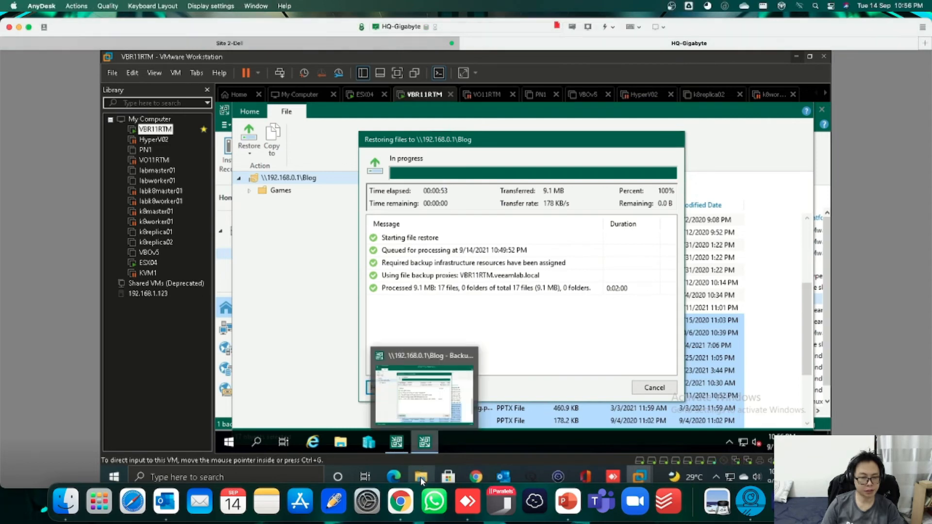
pyautogui.click(421, 479)
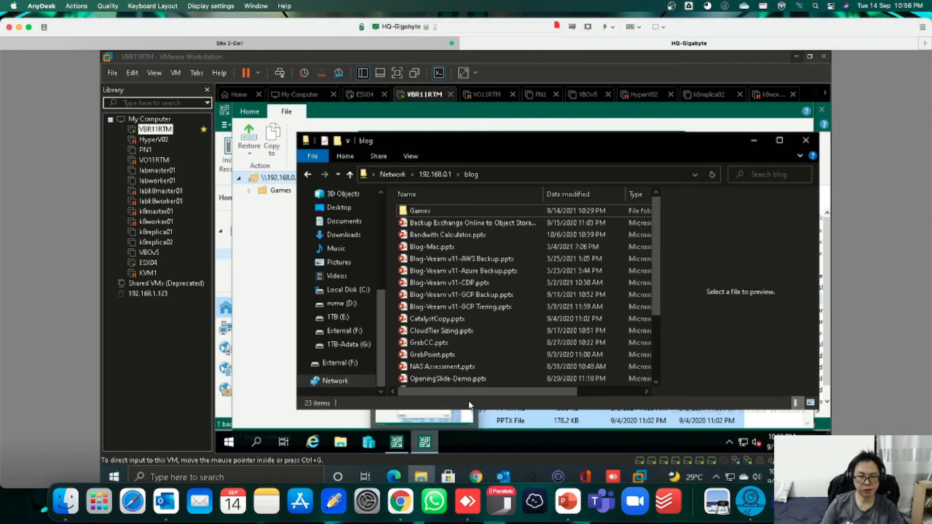
pyautogui.click(493, 222)
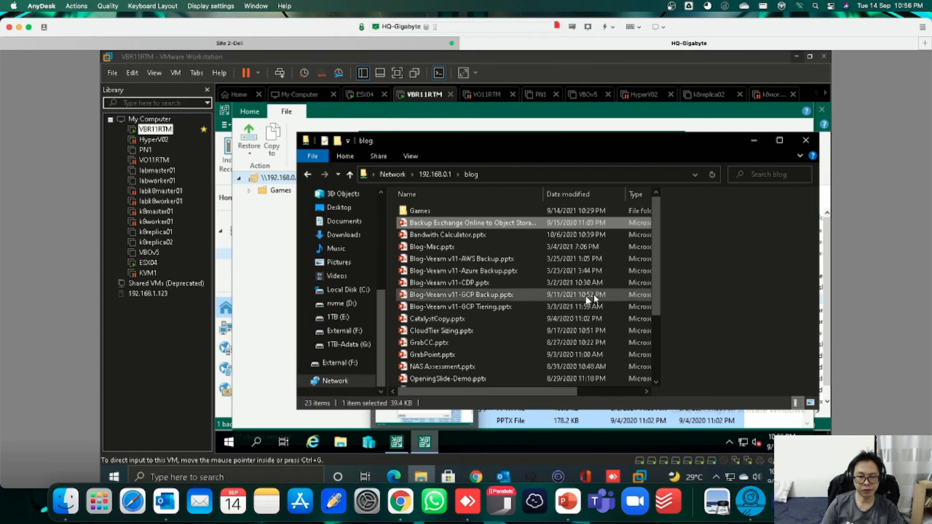
pyautogui.moveTo(656, 299); pyautogui.dragTo(661, 371)
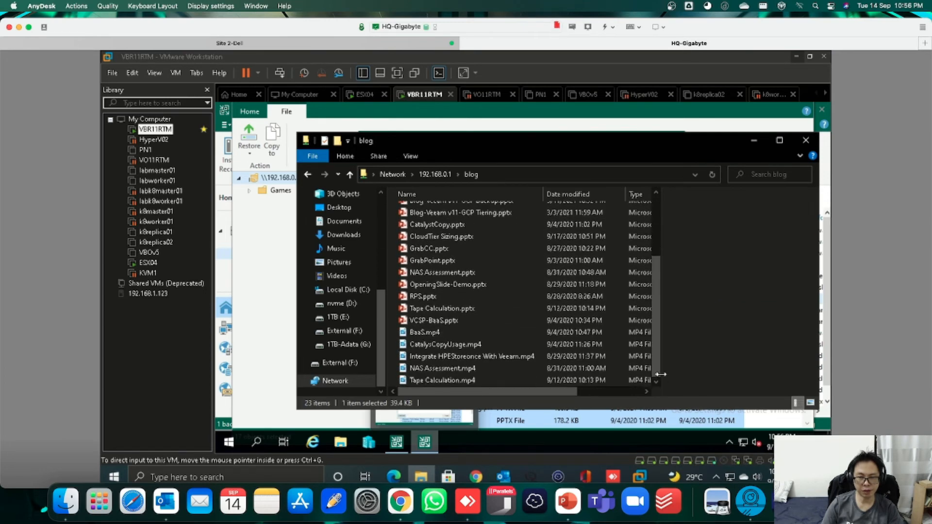
pyautogui.click(808, 145)
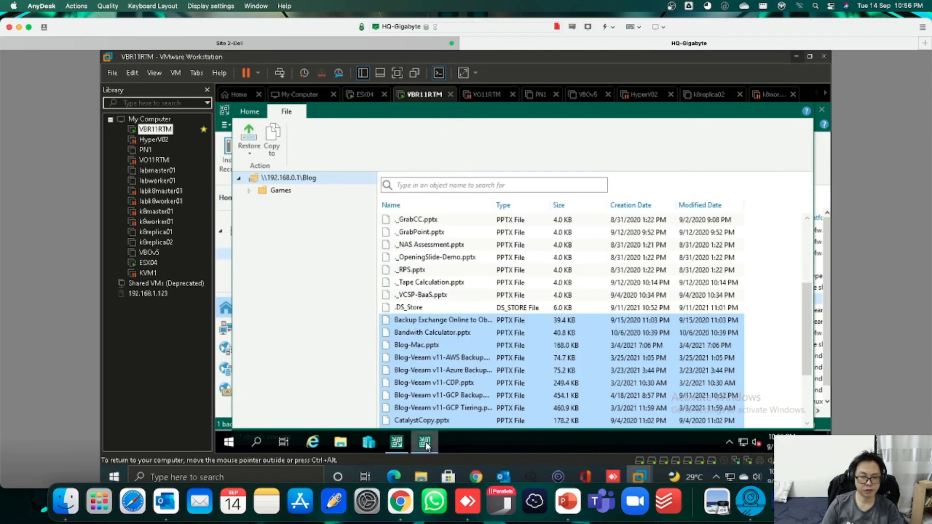
pyautogui.rightClick(426, 445)
pyautogui.click(429, 420)
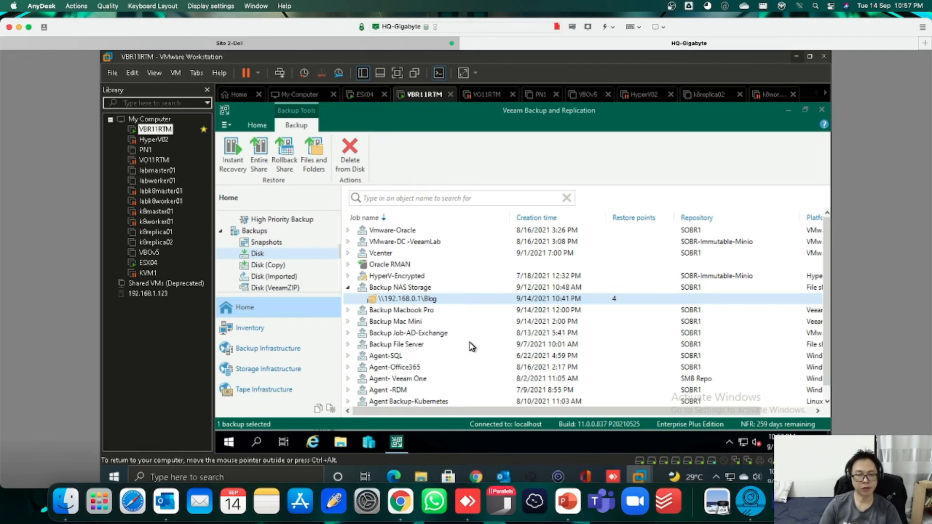
# Start an instant file share recovery for the Blog share and review the restore points of both backup jobs without changing the selection.
pyautogui.rightClick(411, 299)
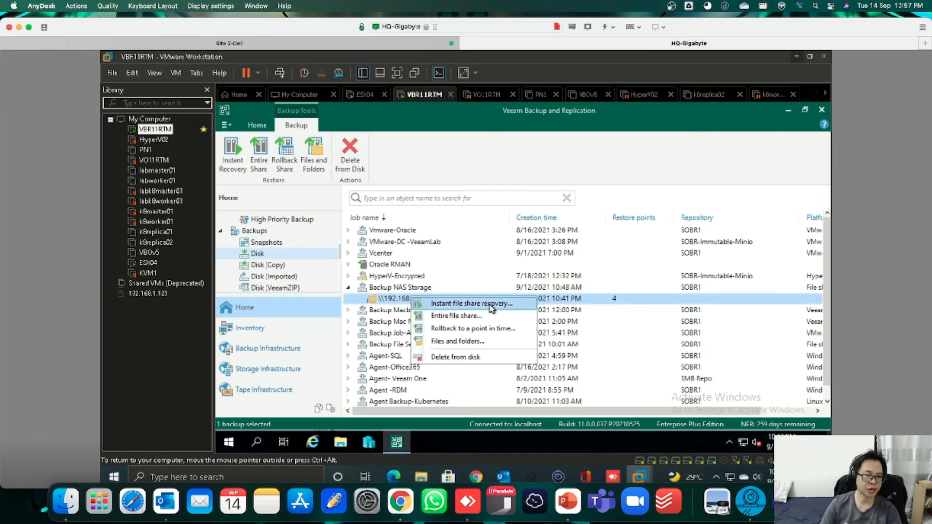
pyautogui.click(491, 306)
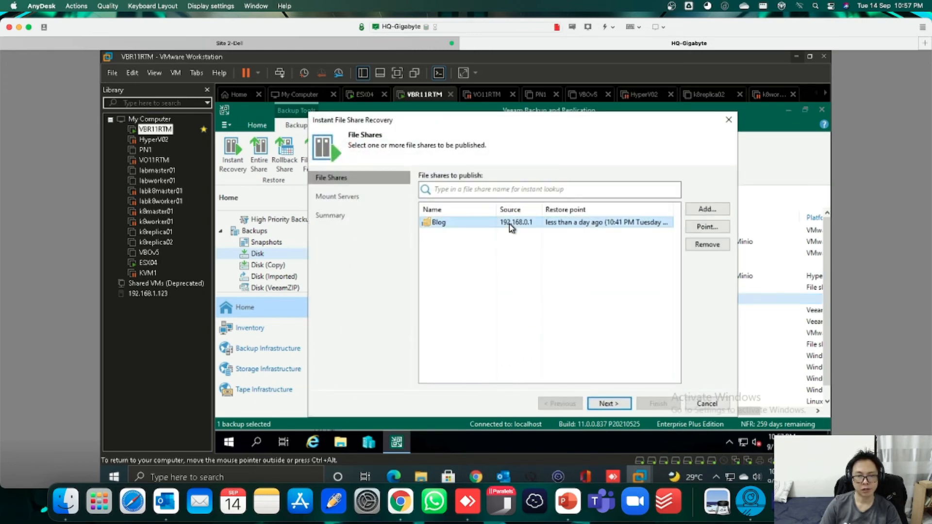
pyautogui.click(706, 228)
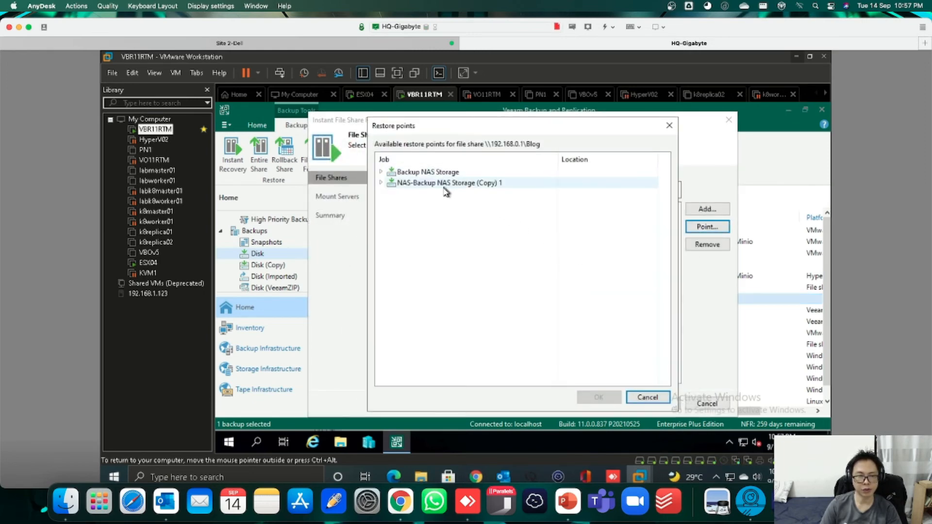
pyautogui.click(381, 172)
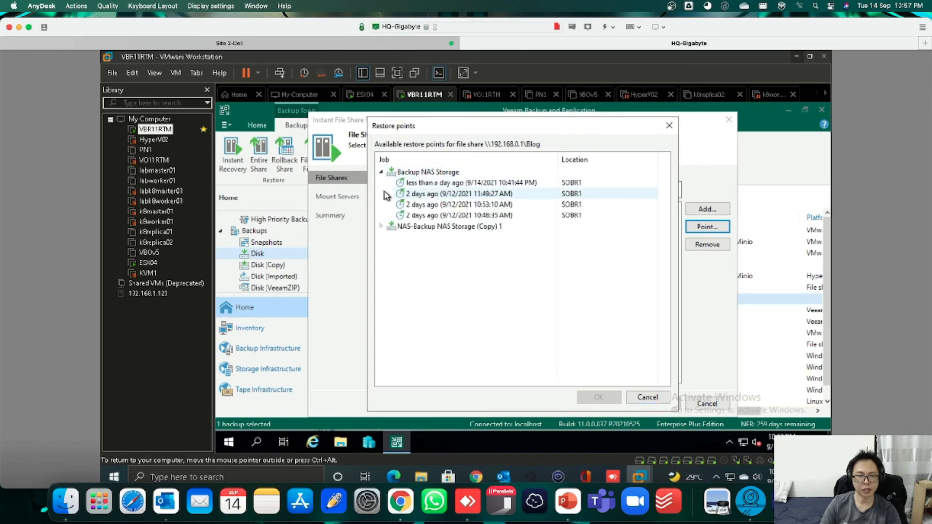
pyautogui.click(382, 226)
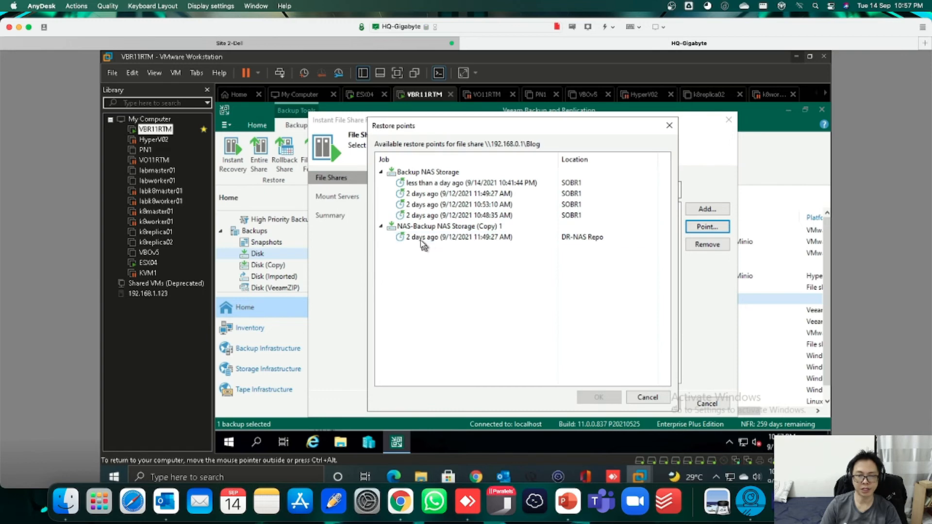
pyautogui.click(648, 398)
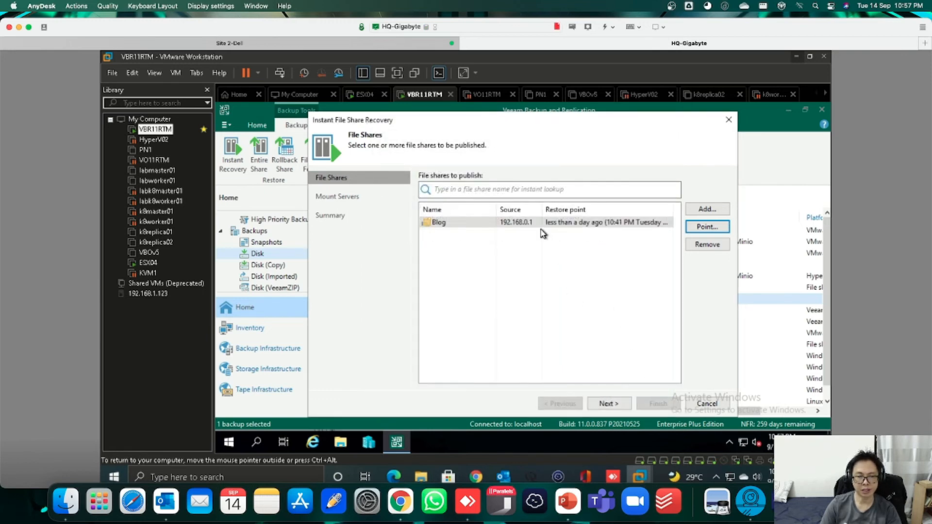
# Choose manual mount server selection, keep VBR11RTM.veeamlab.local for the Blog share, and continue to the access permissions.
pyautogui.click(616, 402)
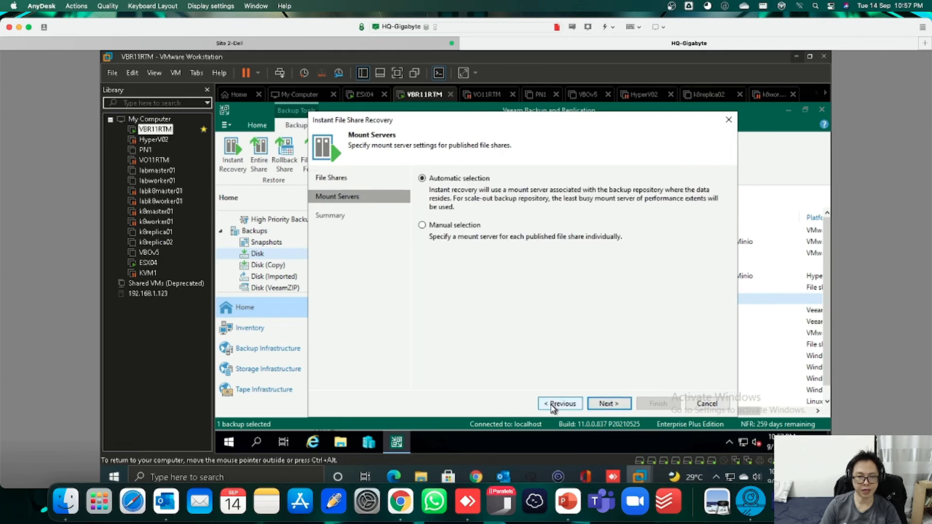
pyautogui.click(422, 225)
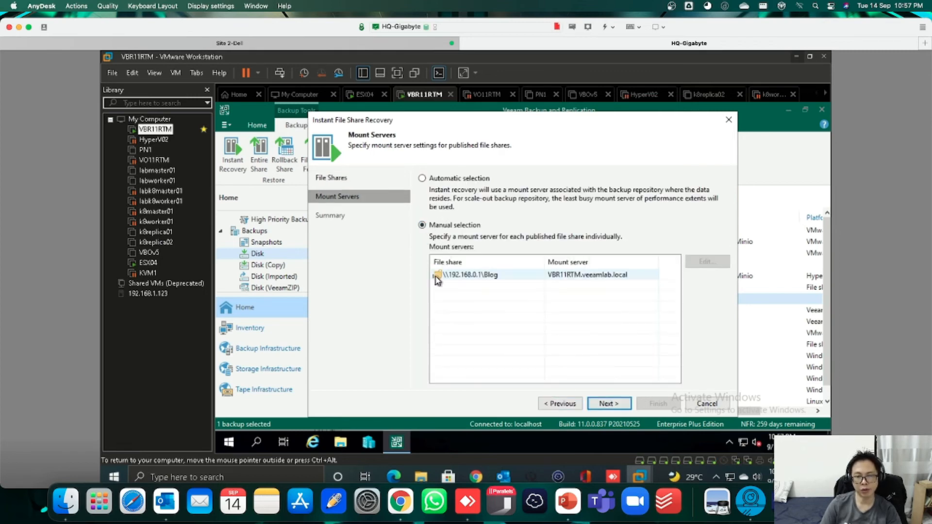
pyautogui.click(462, 275)
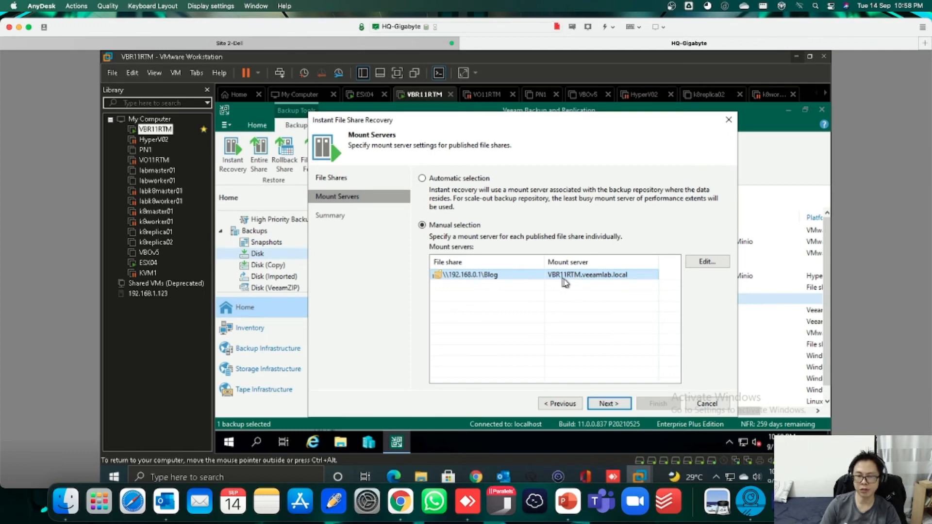
pyautogui.click(622, 405)
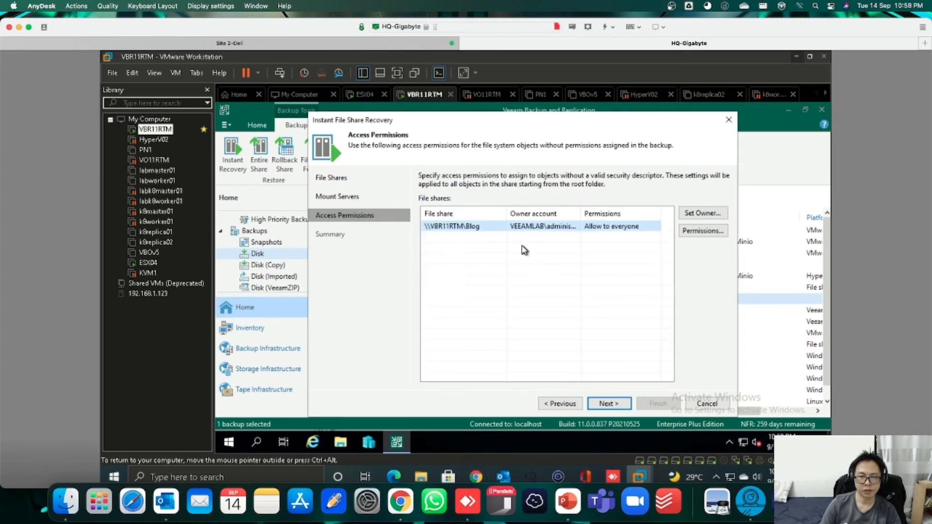
# Set the owner account of the Blog share to veeamlab\Administrator, found by checking the name administrator in the veeamlab.local domain.
pyautogui.click(703, 214)
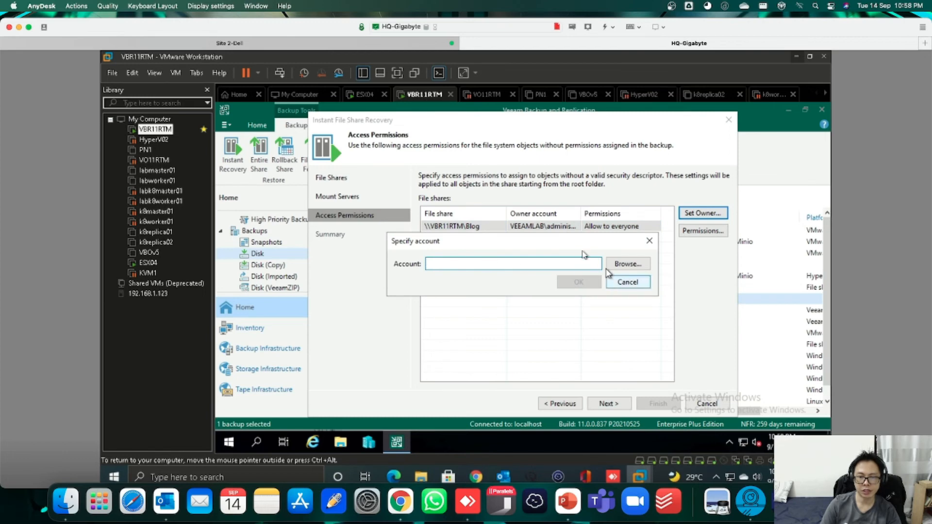
pyautogui.moveTo(578, 242); pyautogui.dragTo(581, 259)
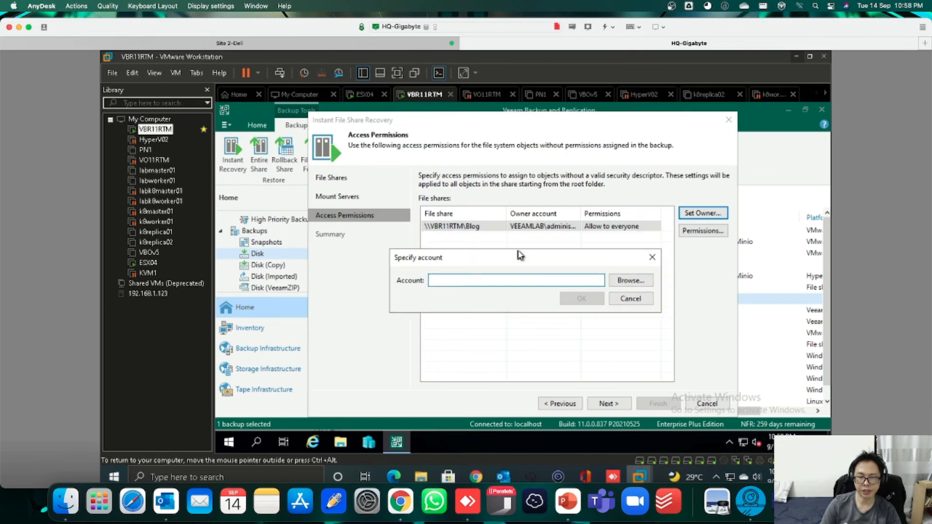
pyautogui.click(625, 280)
pyautogui.write('a')
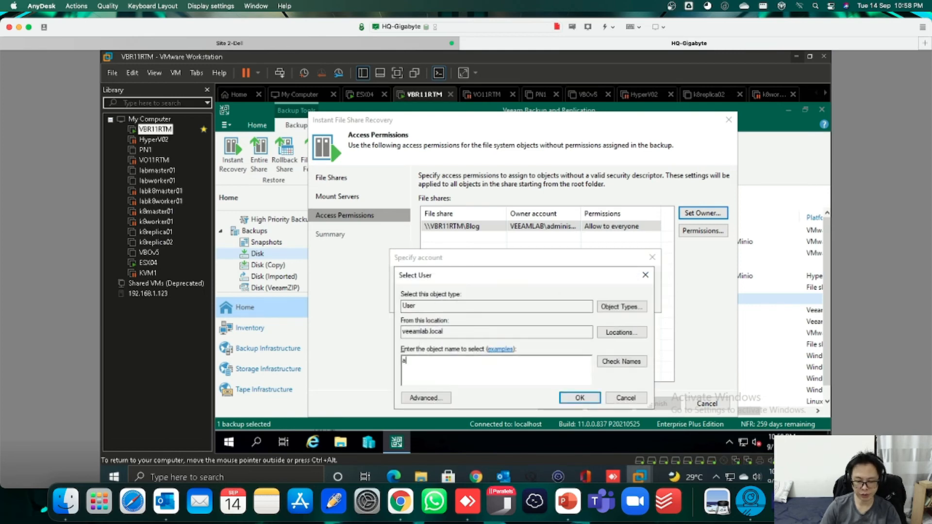
pyautogui.write('tor (Administra')
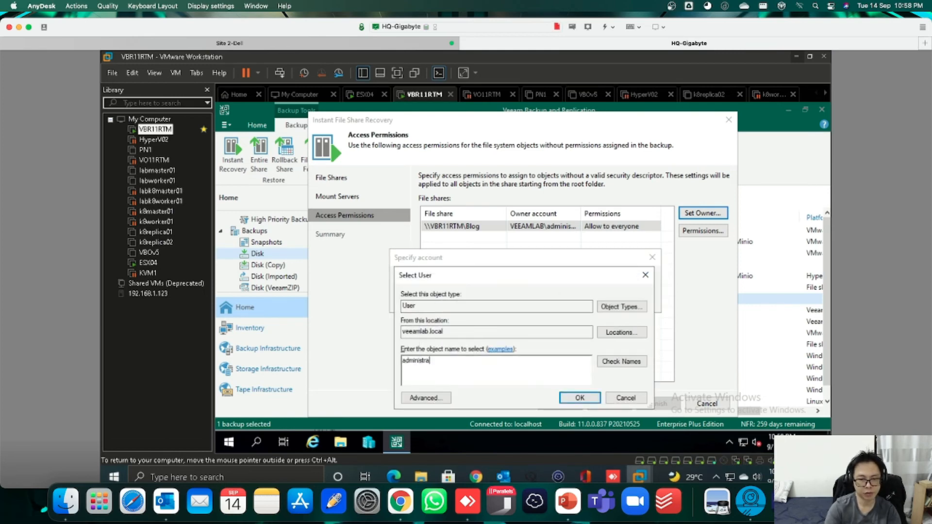
pyautogui.write('tor')
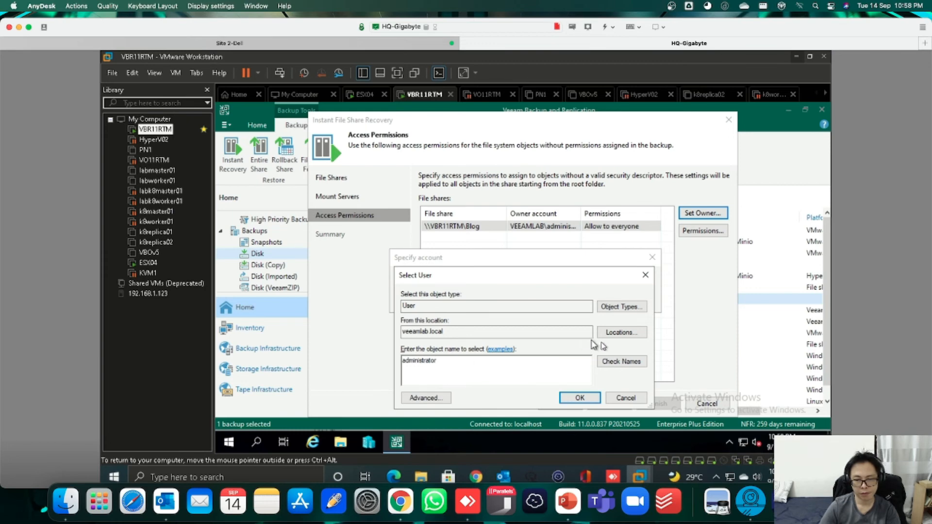
pyautogui.click(607, 361)
pyautogui.click(580, 398)
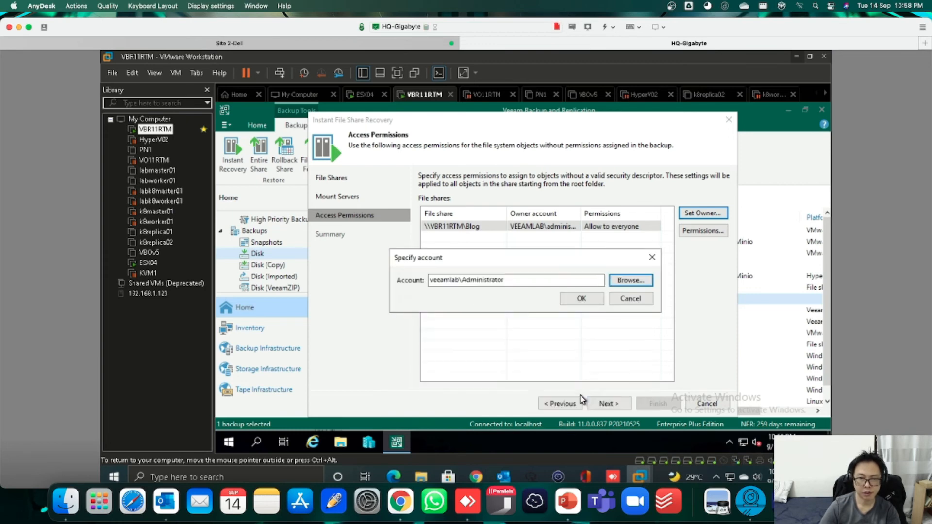
pyautogui.click(582, 299)
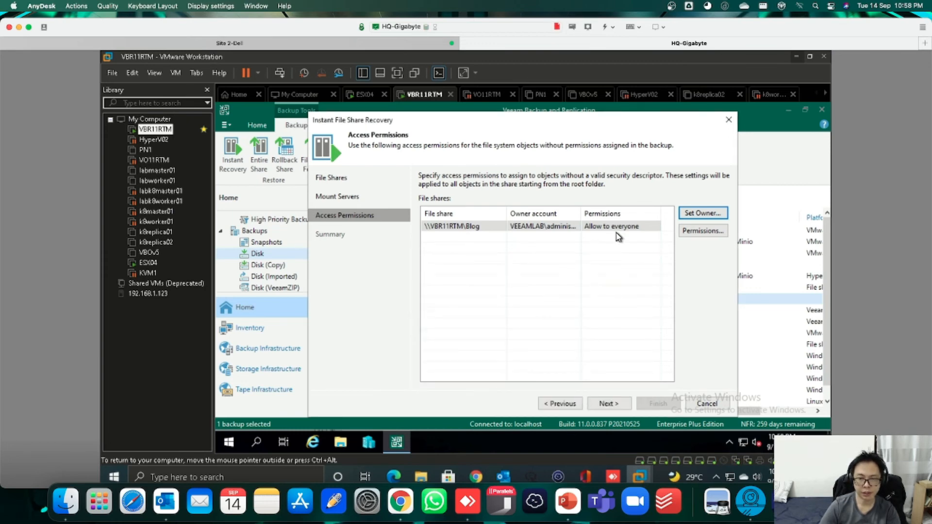
# Review the restricted-accounts permission option for the Blog share, keep Allow to everyone, and start the instant file share recovery.
pyautogui.click(704, 231)
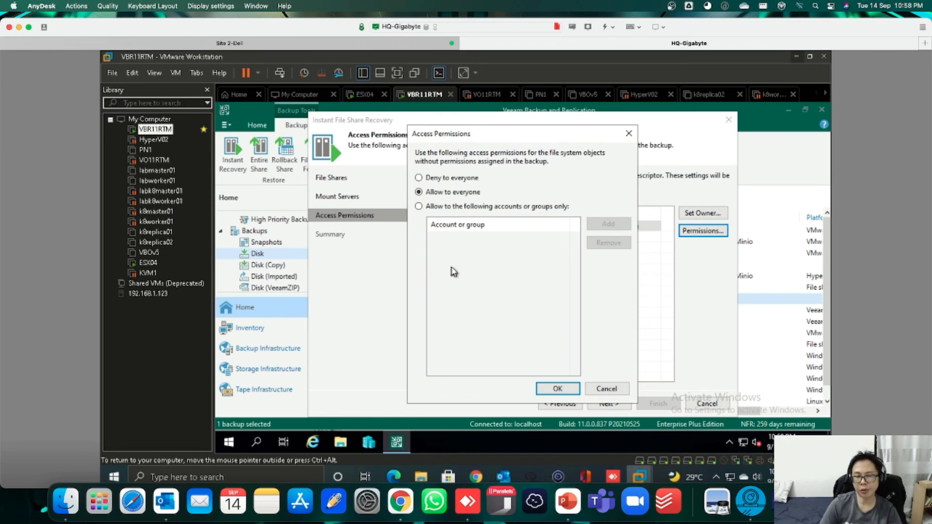
pyautogui.click(439, 206)
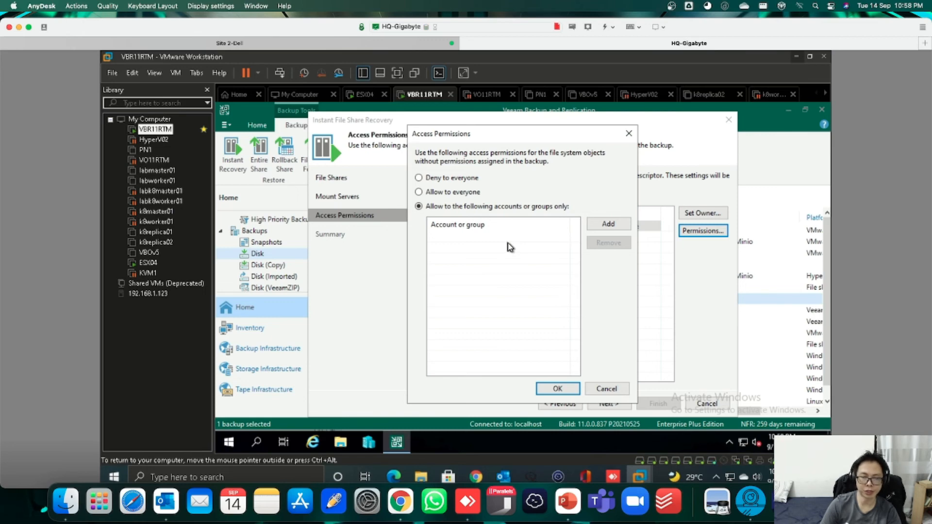
pyautogui.click(454, 195)
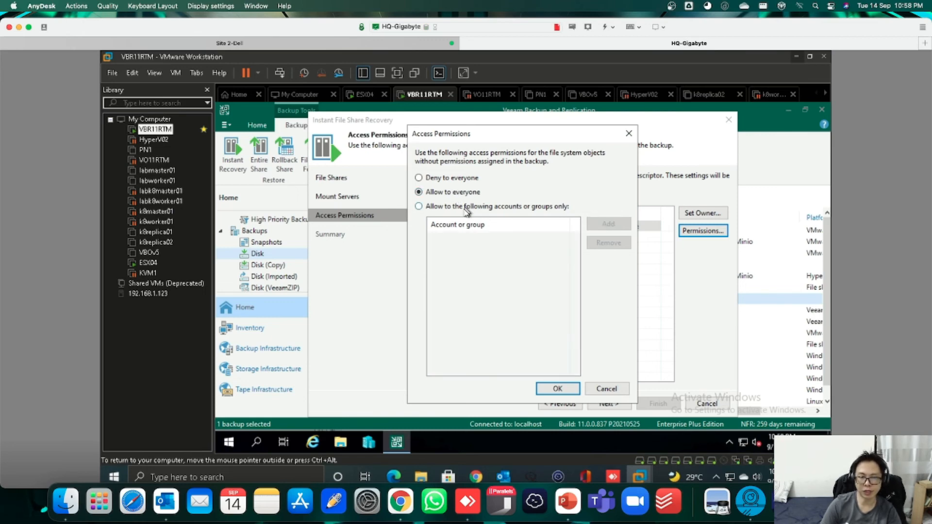
pyautogui.click(556, 389)
pyautogui.click(603, 405)
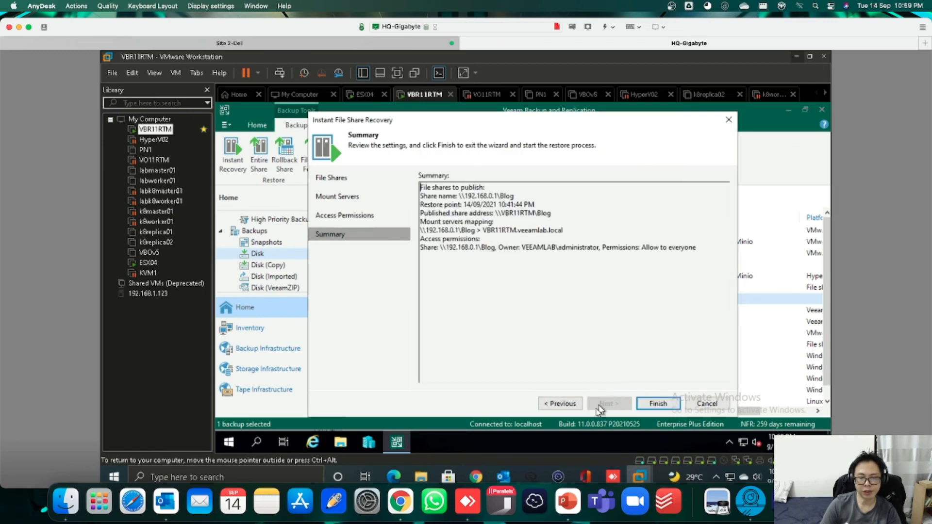
pyautogui.click(658, 405)
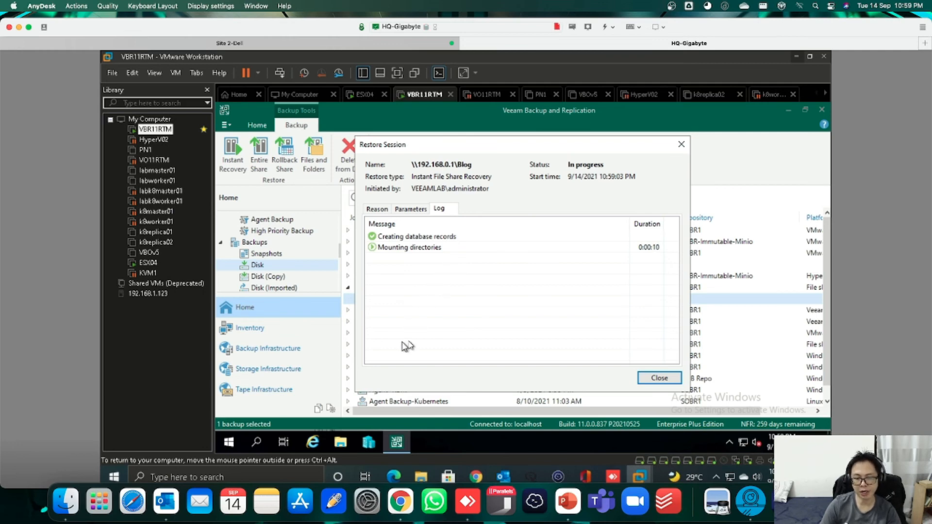
# Switch to File Explorer and open the published share at \\192.168.0.141\Blog.
pyautogui.click(342, 443)
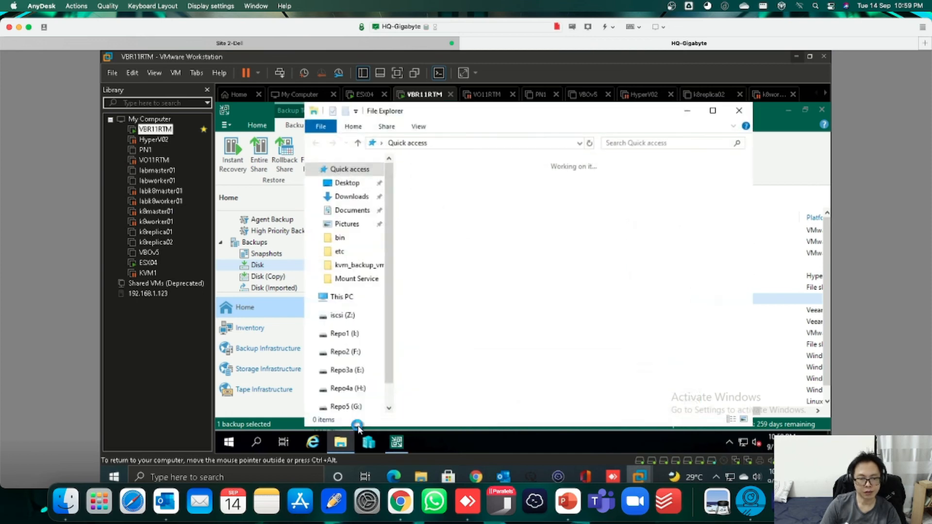
pyautogui.click(465, 142)
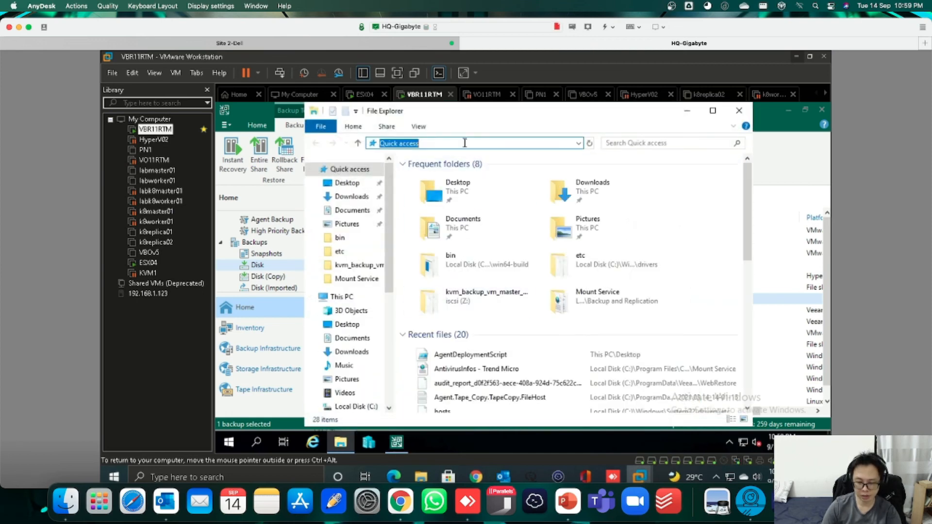
pyautogui.write('\\\\192')
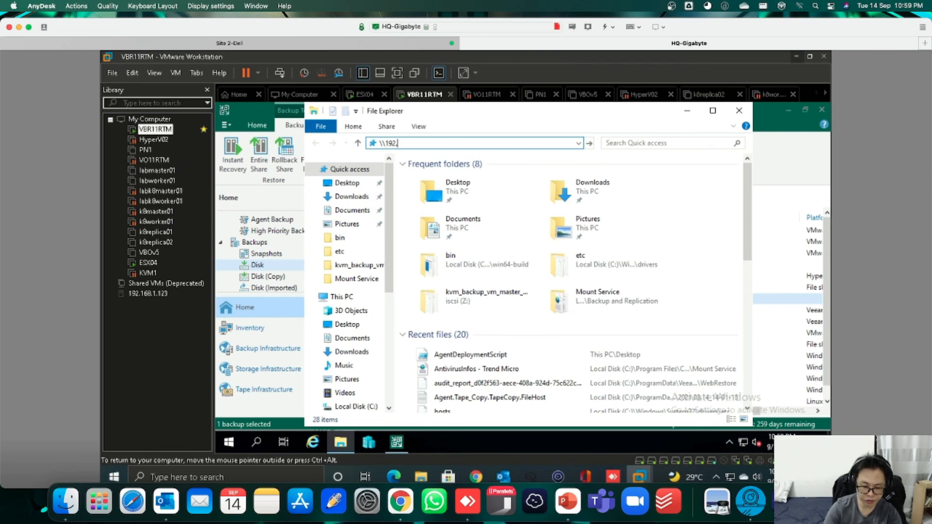
pyautogui.write('.168.0.')
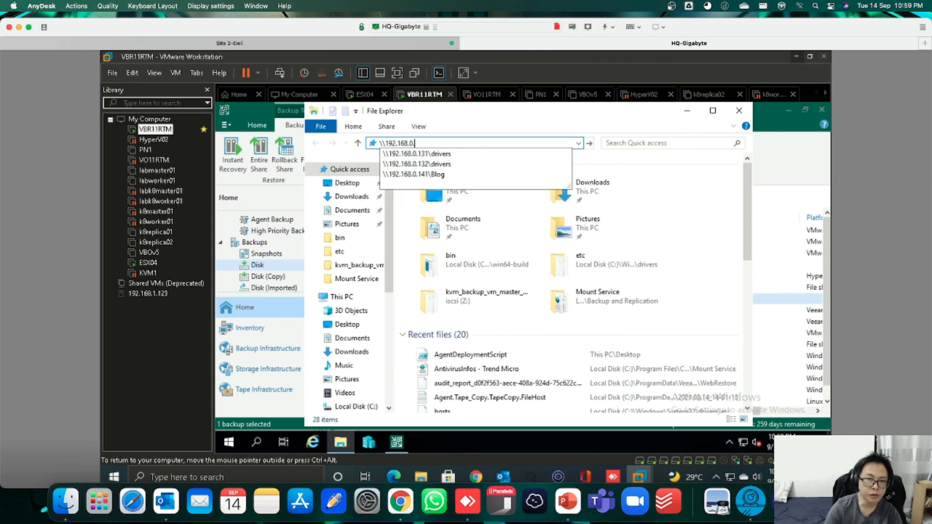
pyautogui.press('Down')
pyautogui.press('Down')
pyautogui.press('Down')
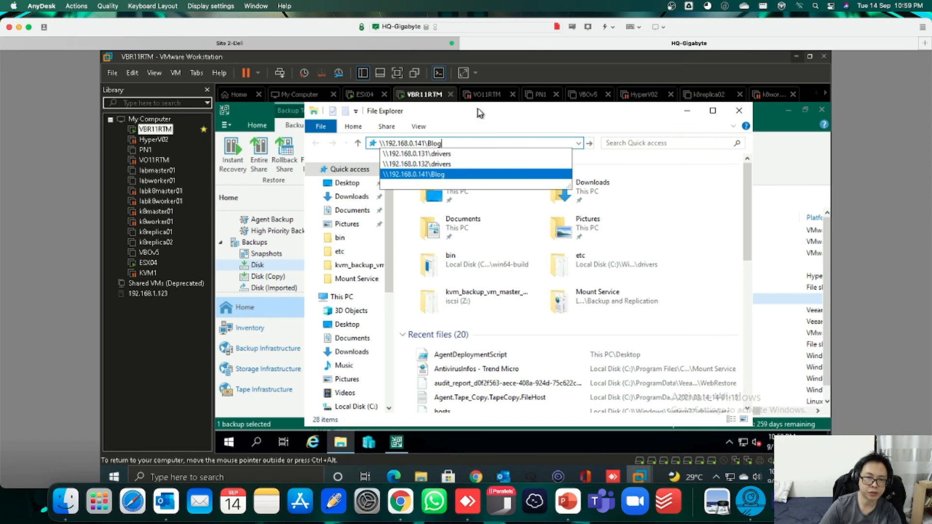
pyautogui.moveTo(479, 113); pyautogui.dragTo(501, 137)
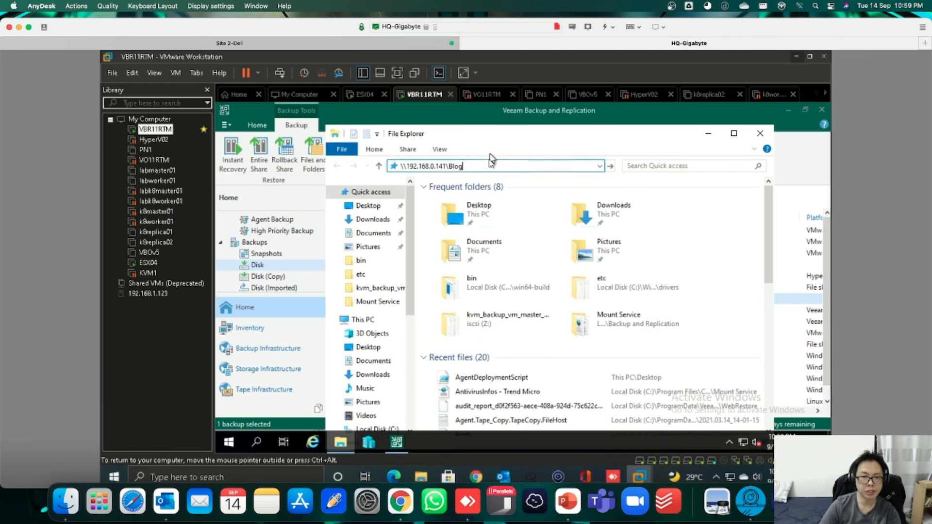
pyautogui.press('Return')
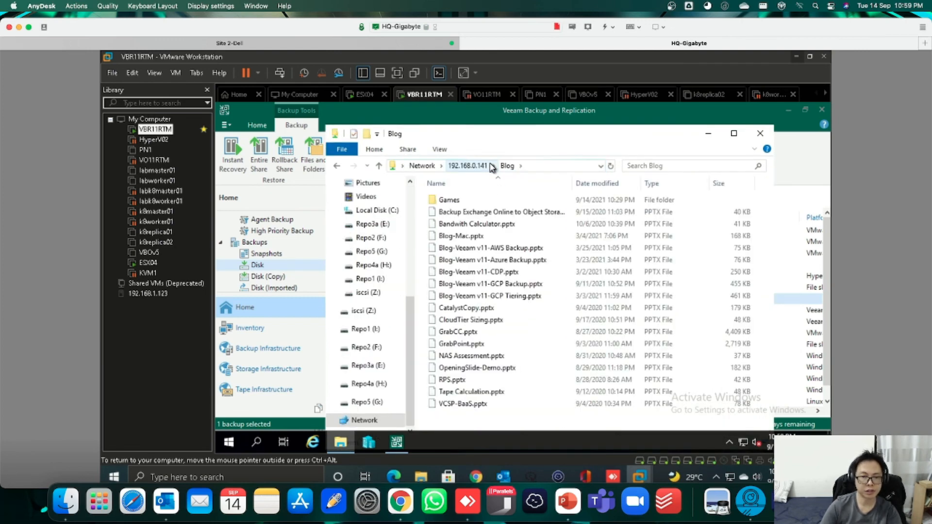
# Examine the Games folder and the presentations in the published Blog share, then minimize the File Explorer window.
pyautogui.click(475, 203)
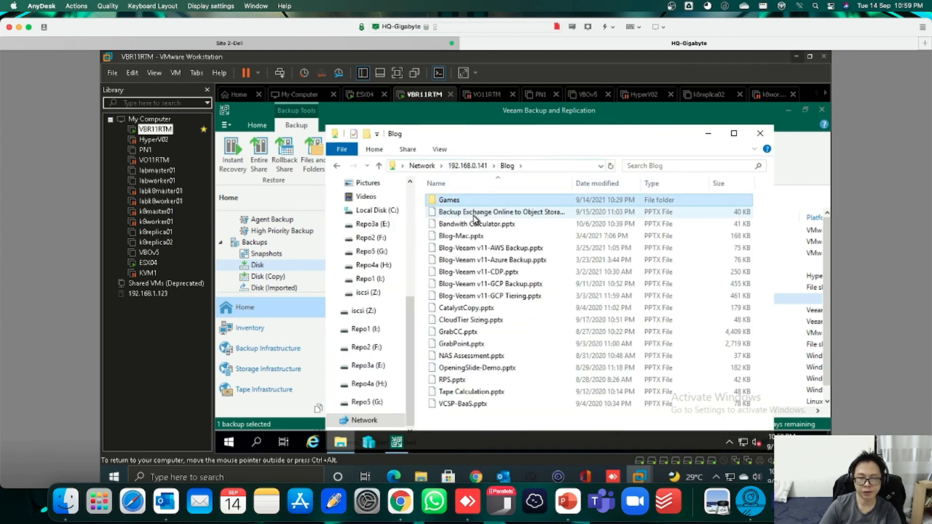
pyautogui.click(483, 214)
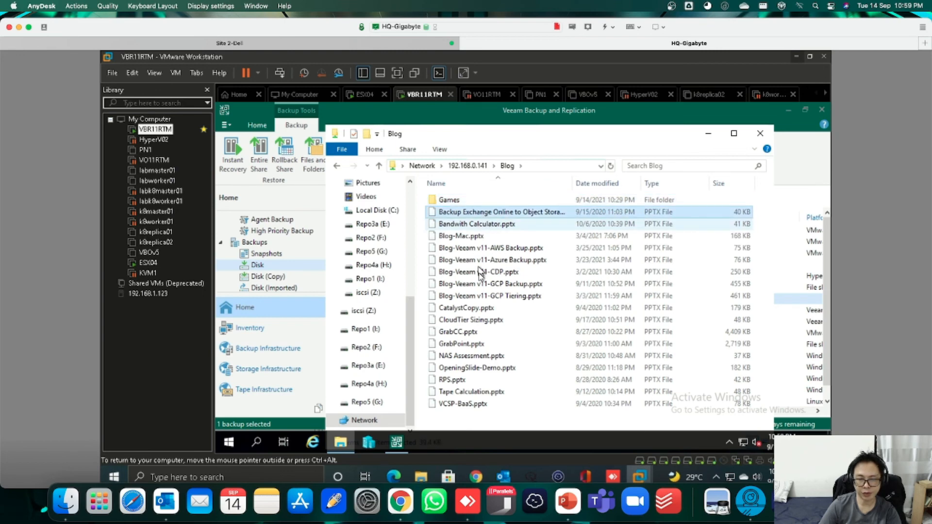
pyautogui.click(477, 308)
pyautogui.click(473, 357)
pyautogui.click(473, 404)
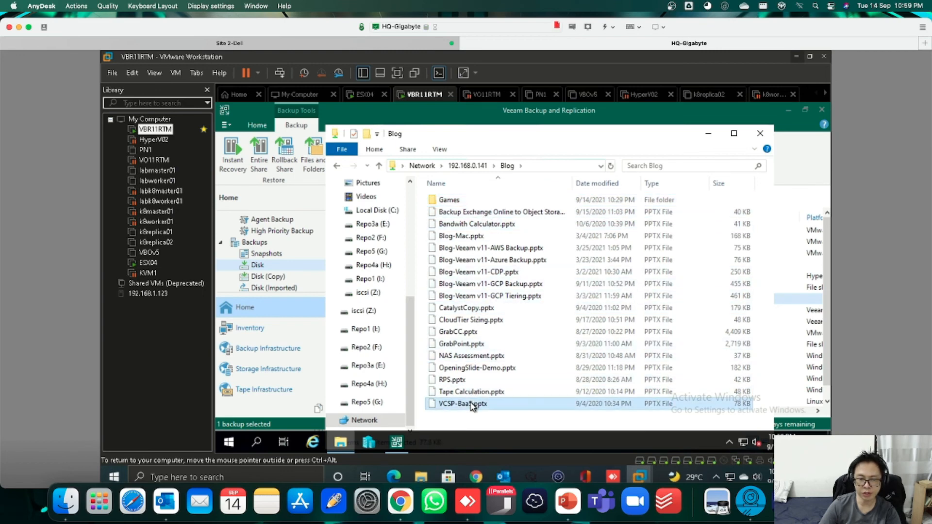
pyautogui.rightClick(475, 287)
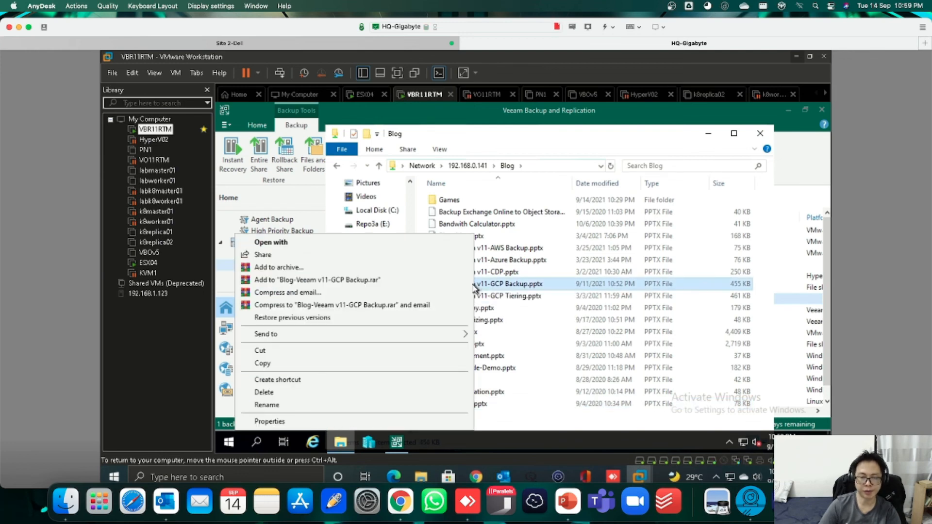
pyautogui.click(528, 294)
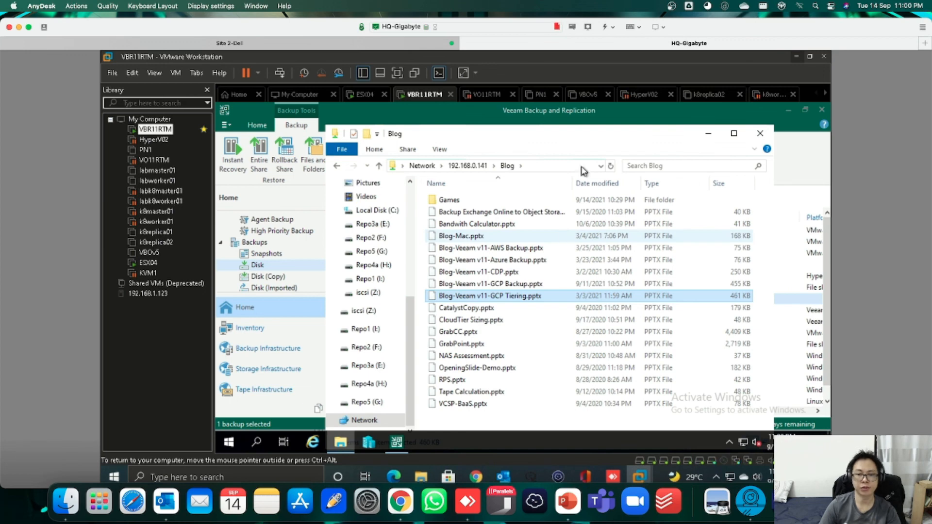
pyautogui.click(709, 133)
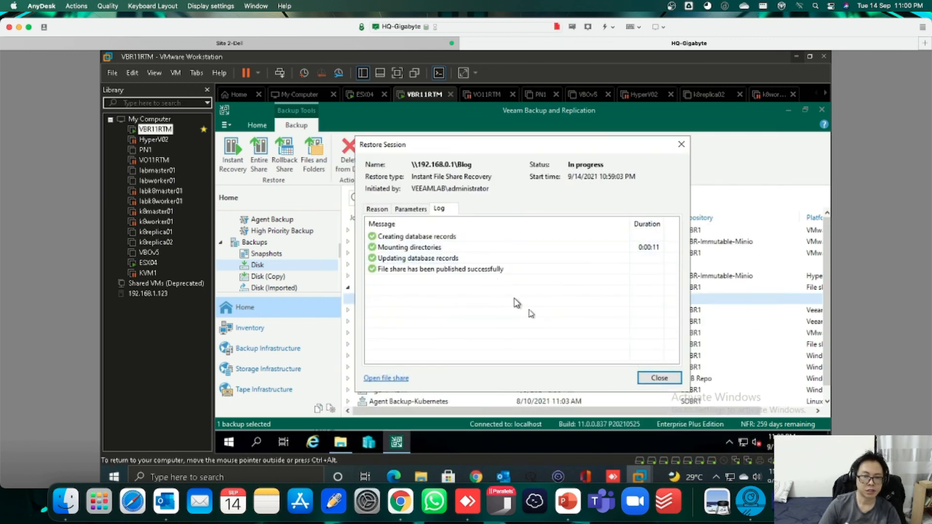
# Close the restore session and stop publishing the Blog share from the instant recovery sessions.
pyautogui.click(659, 379)
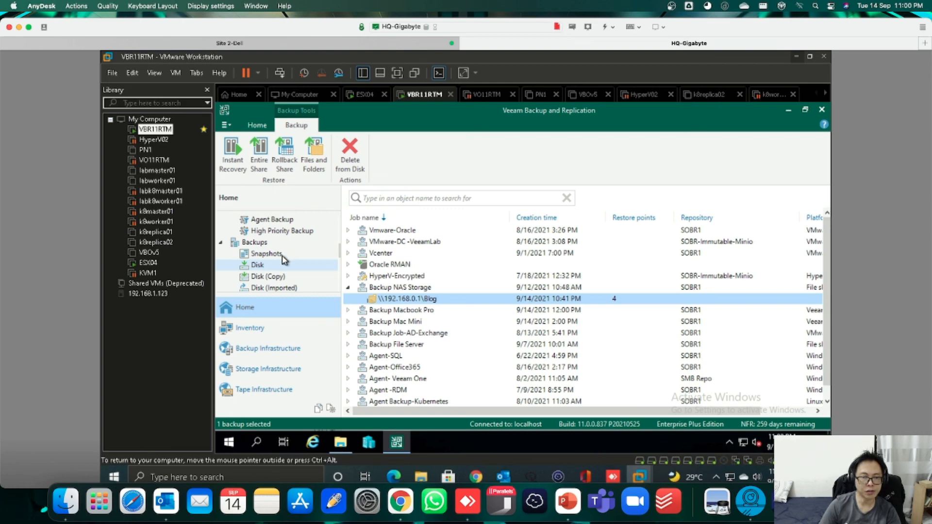
pyautogui.moveTo(339, 251); pyautogui.dragTo(342, 223)
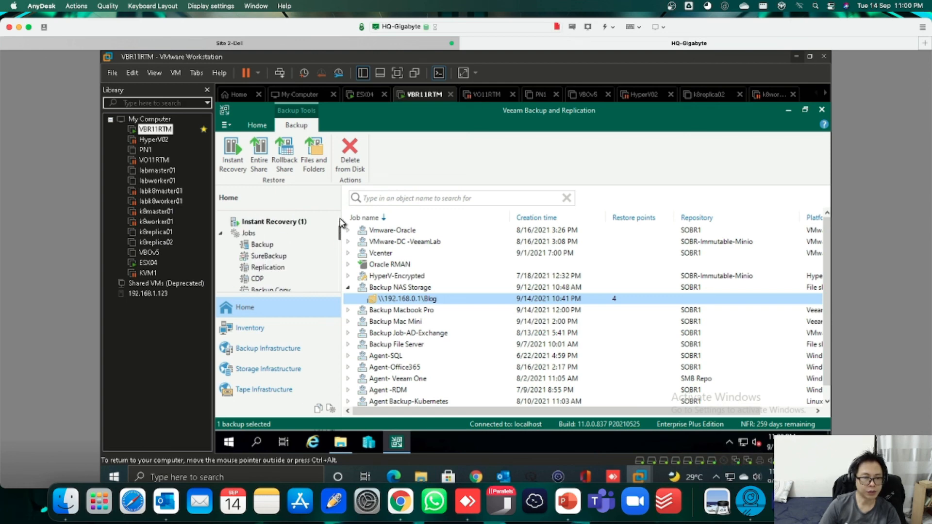
pyautogui.click(302, 222)
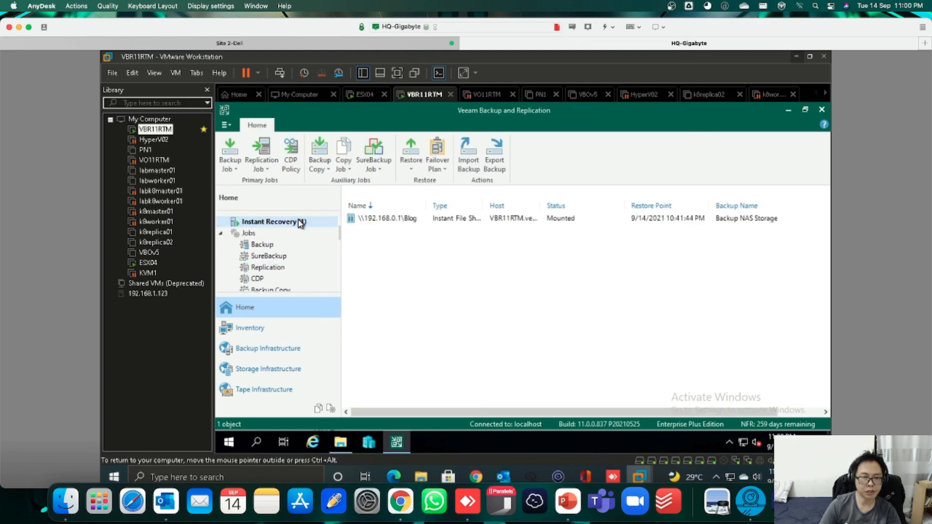
pyautogui.rightClick(396, 216)
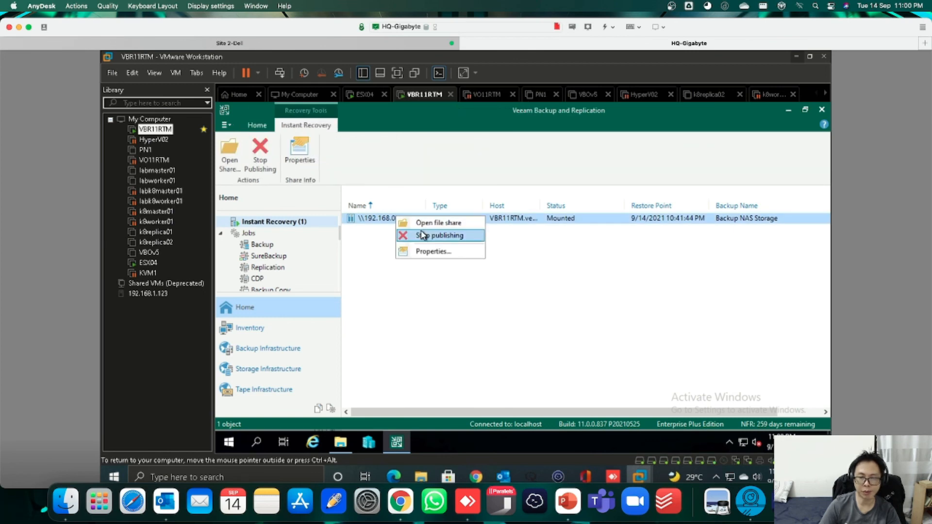
pyautogui.click(423, 236)
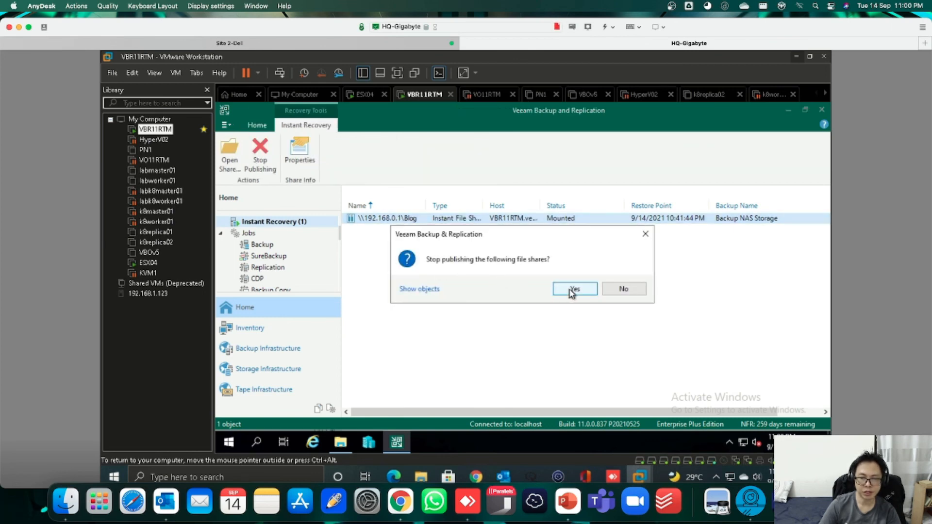
pyautogui.click(573, 290)
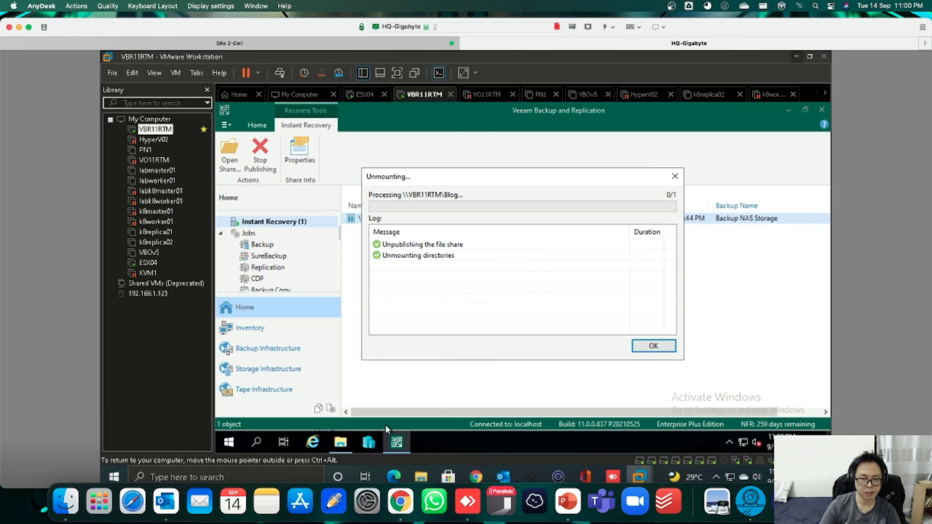
# Reload \\192.168.0.141\Blog in File Explorer to check access after unpublishing, and close that window and the unmount progress dialog.
pyautogui.click(346, 449)
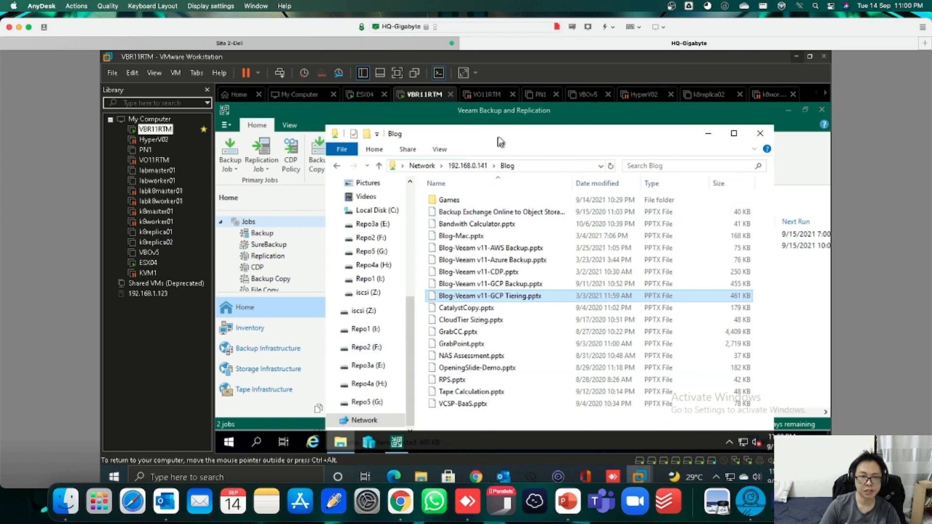
pyautogui.moveTo(500, 141); pyautogui.dragTo(525, 329)
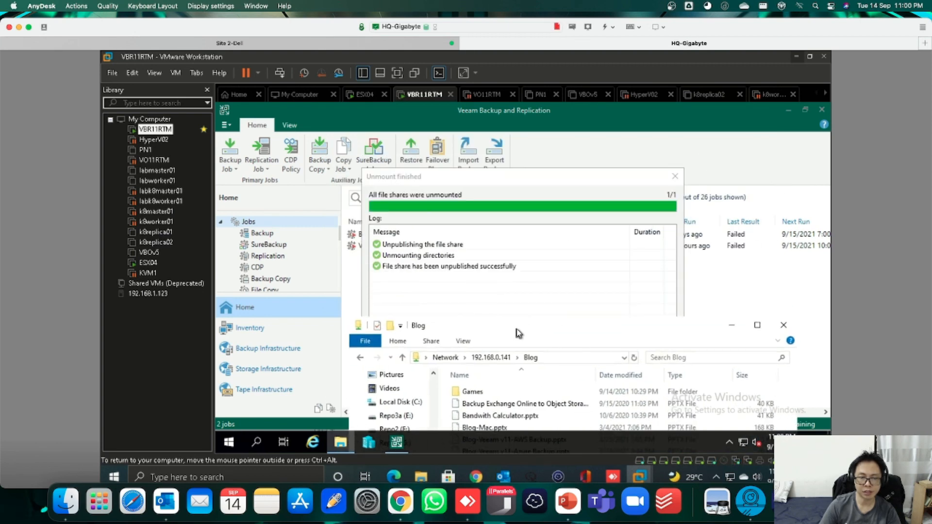
pyautogui.moveTo(515, 326); pyautogui.dragTo(459, 149)
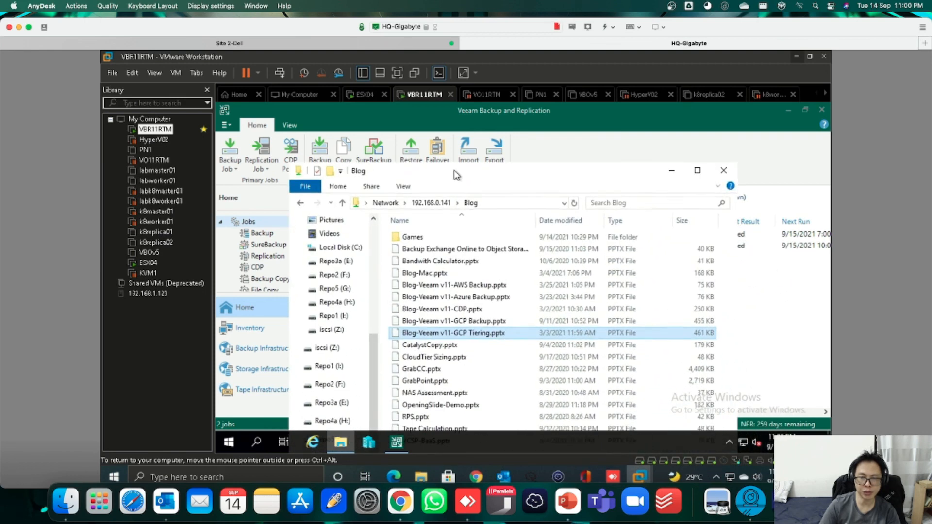
pyautogui.click(500, 176)
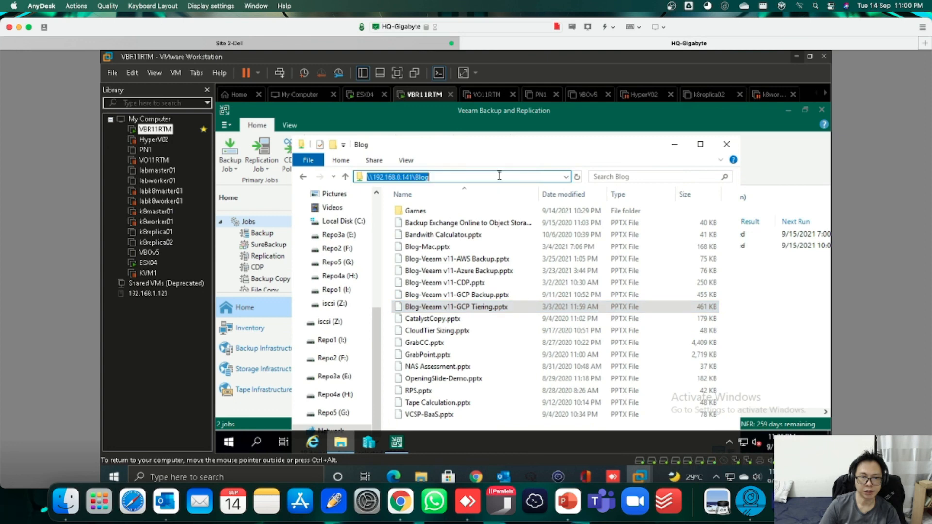
pyautogui.press('Home')
pyautogui.press('Return')
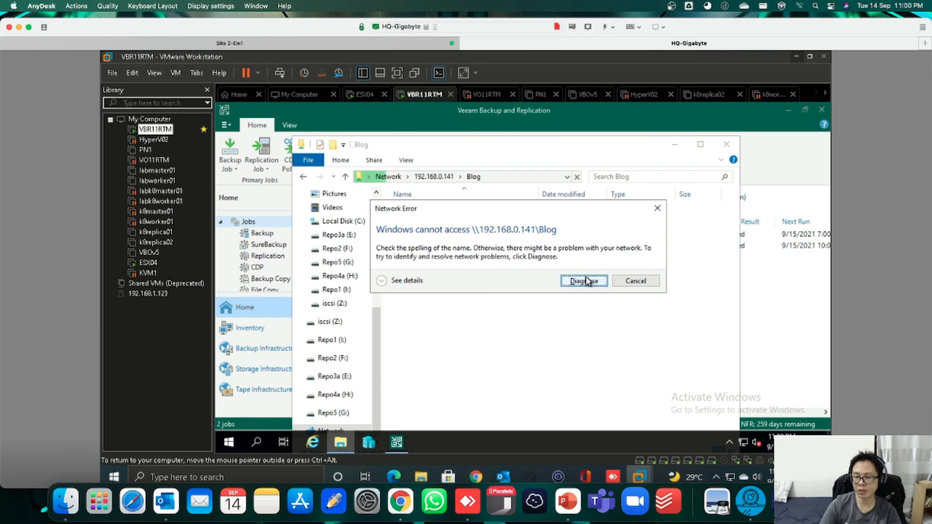
pyautogui.click(632, 283)
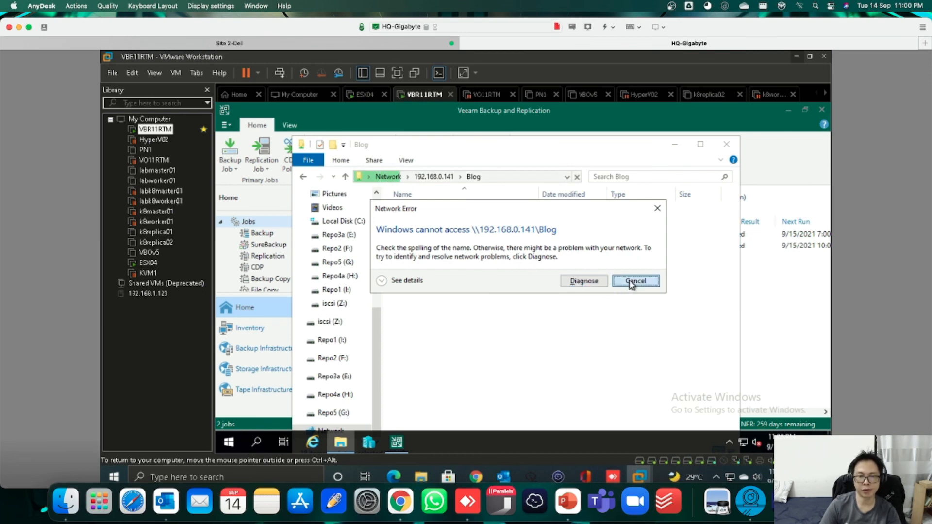
pyautogui.click(728, 145)
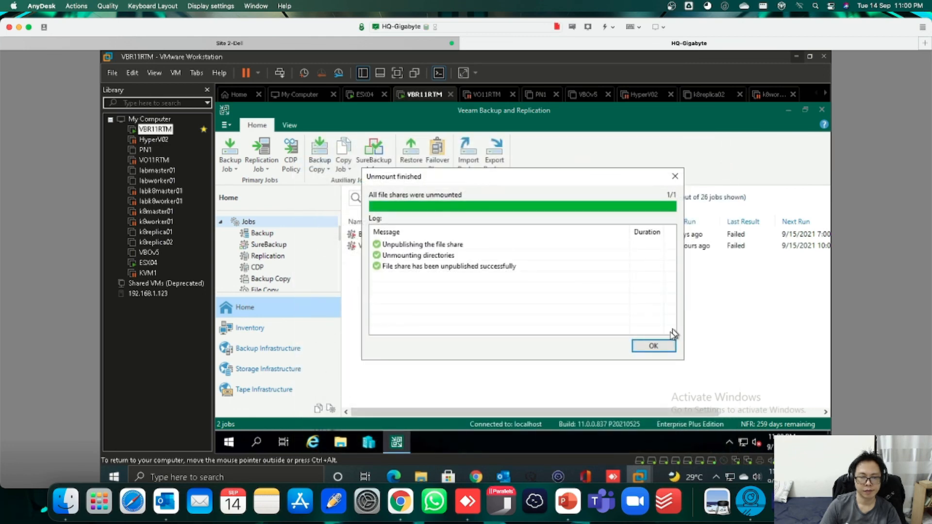
pyautogui.click(657, 346)
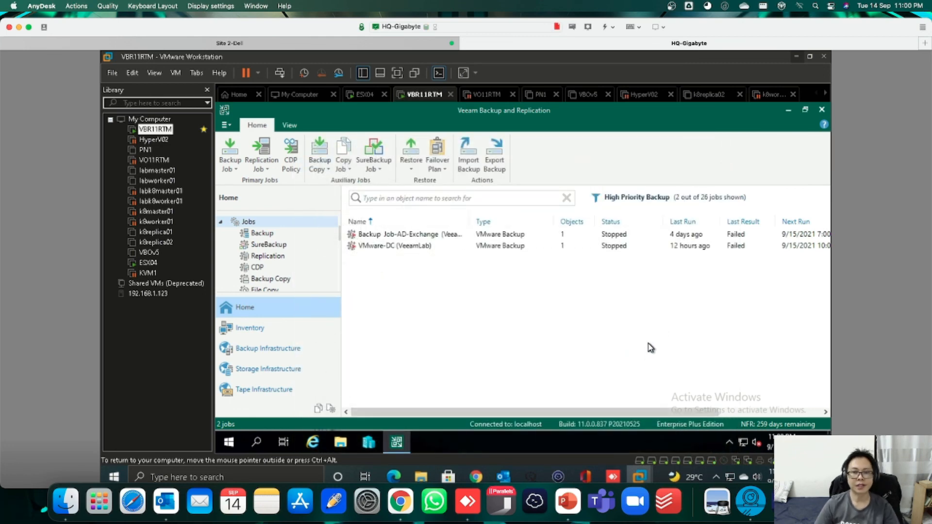